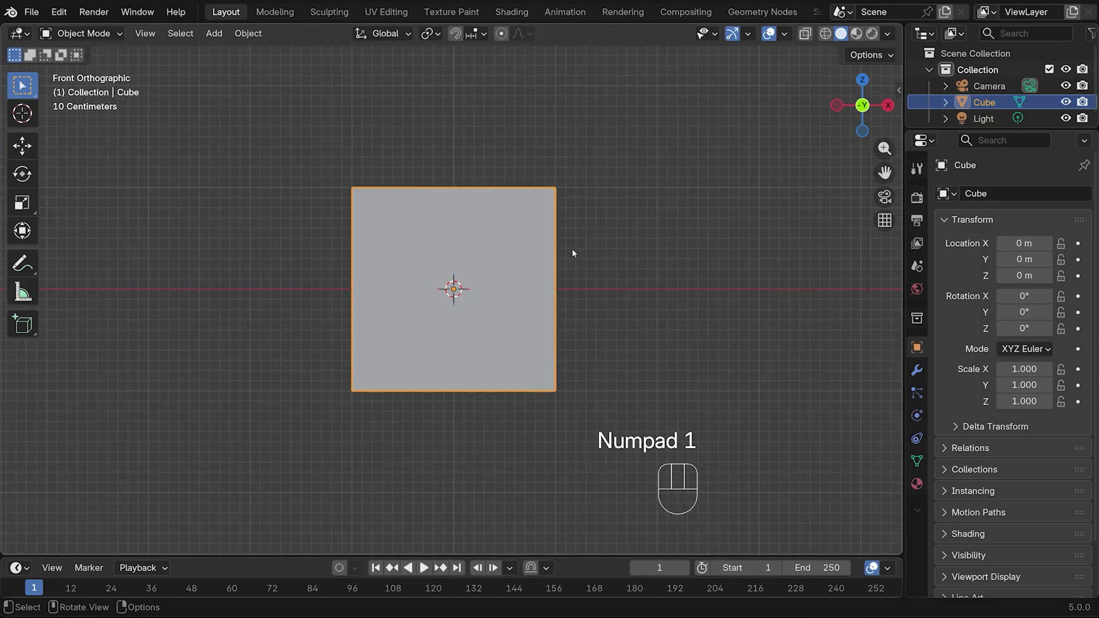
Add a centred vertical loop cut to the cube, dividing its front face into two equal halves.
key(Tab)
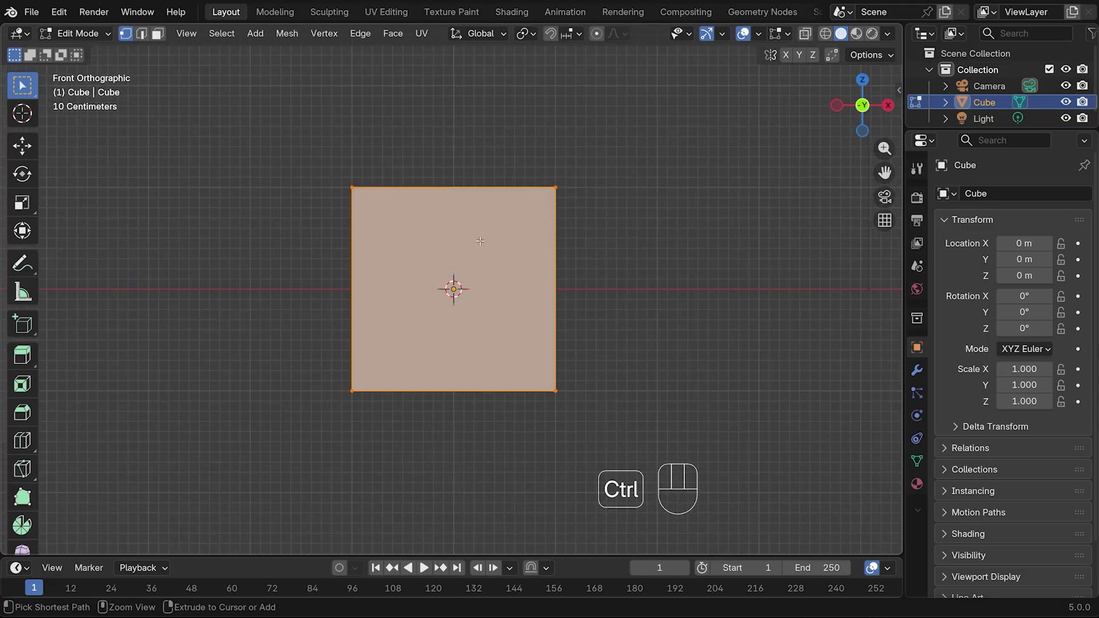
key(ctrl+r)
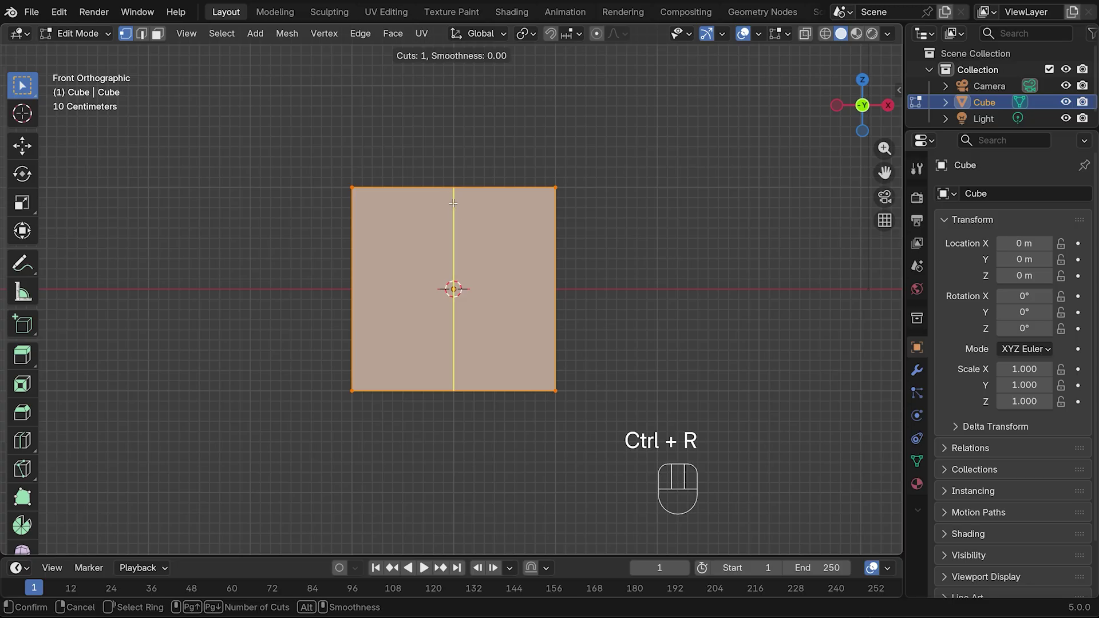
click(453, 202)
click(453, 200)
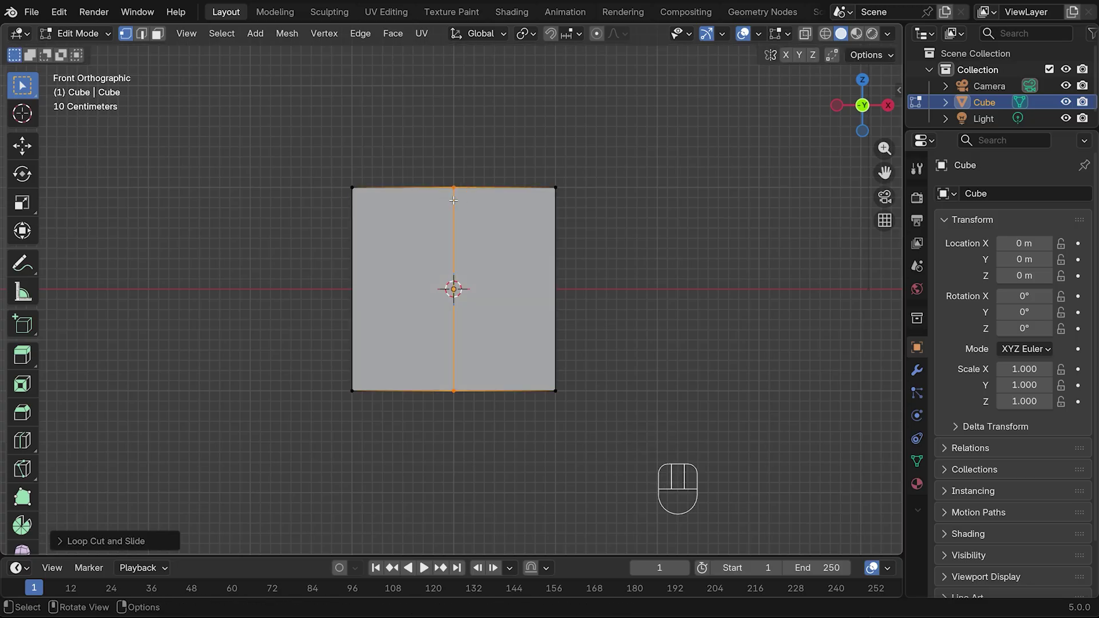
Delete all faces of the cube's left half, on the negative X side, and return to Object Mode.
key(3)
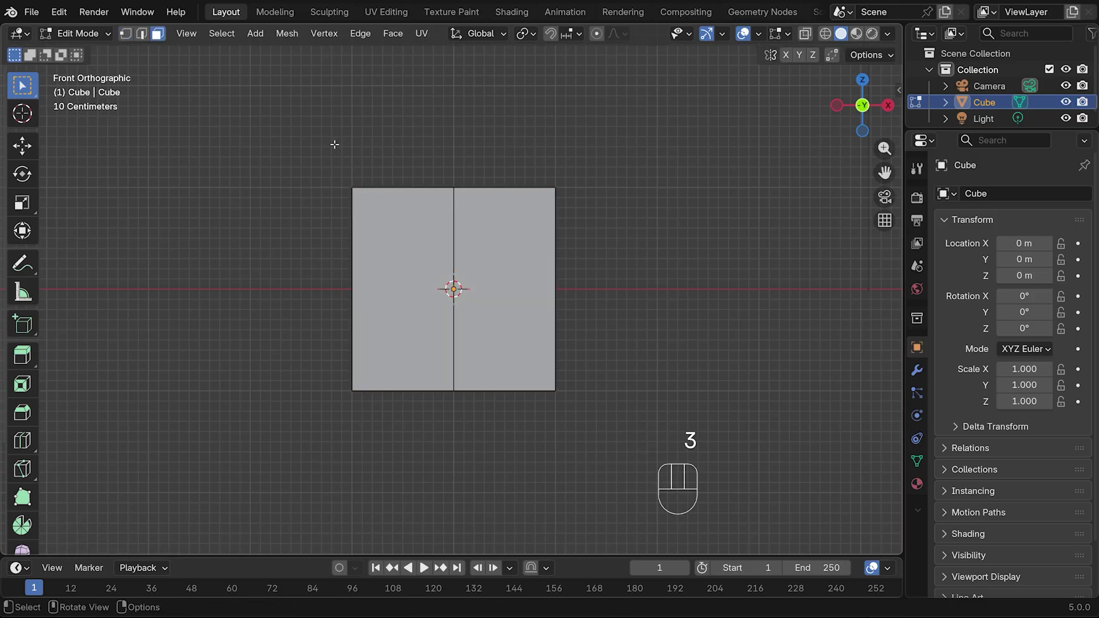
key(alt+z)
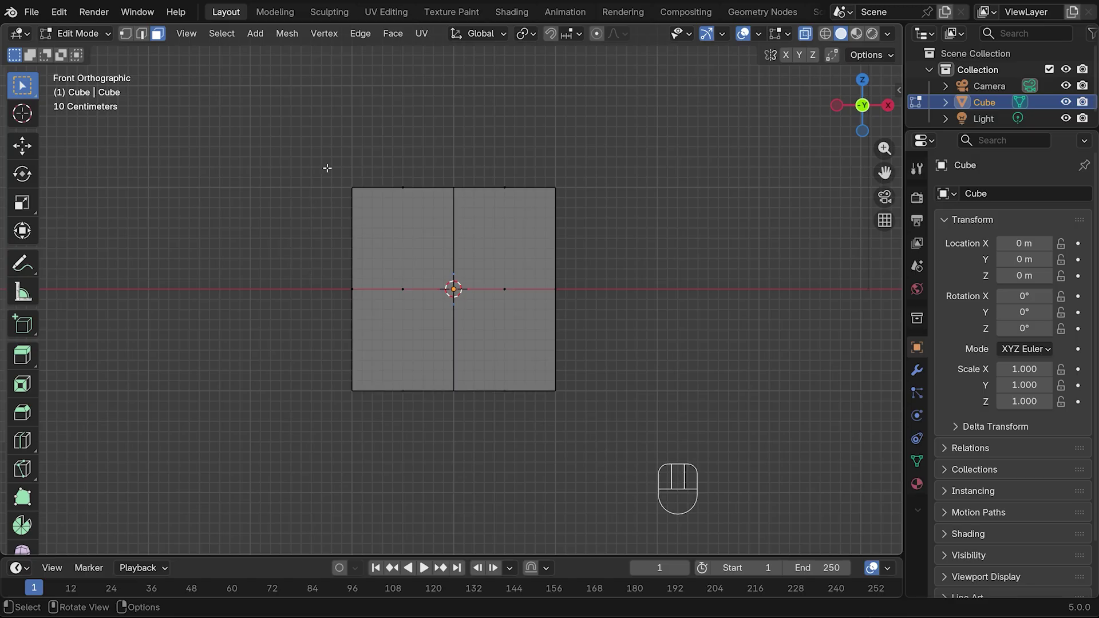
drag(326, 166, 442, 443)
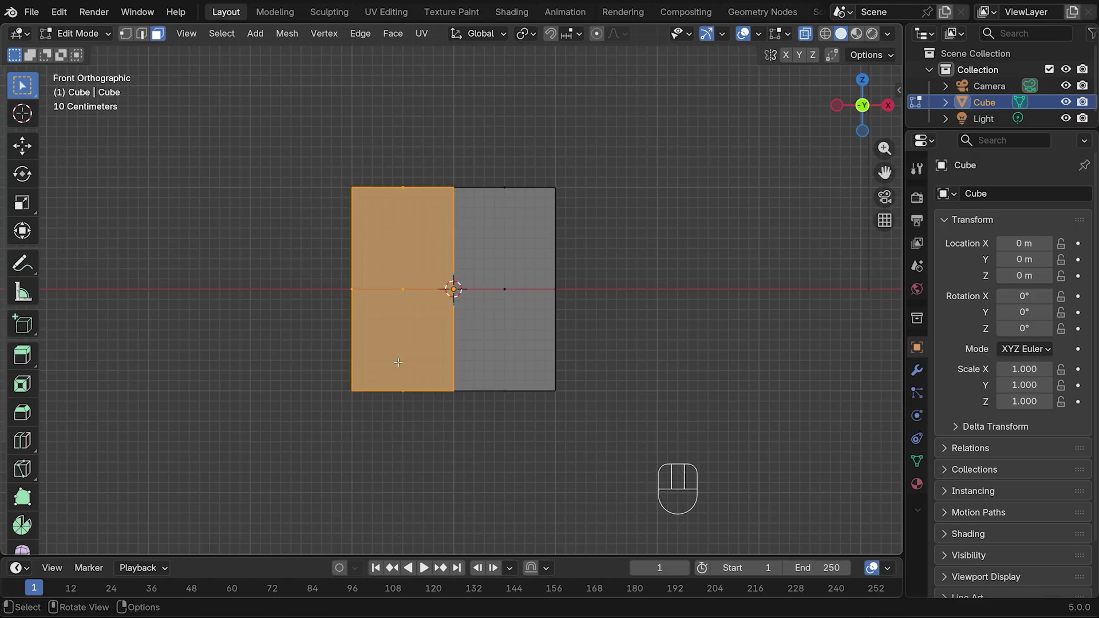
key(x)
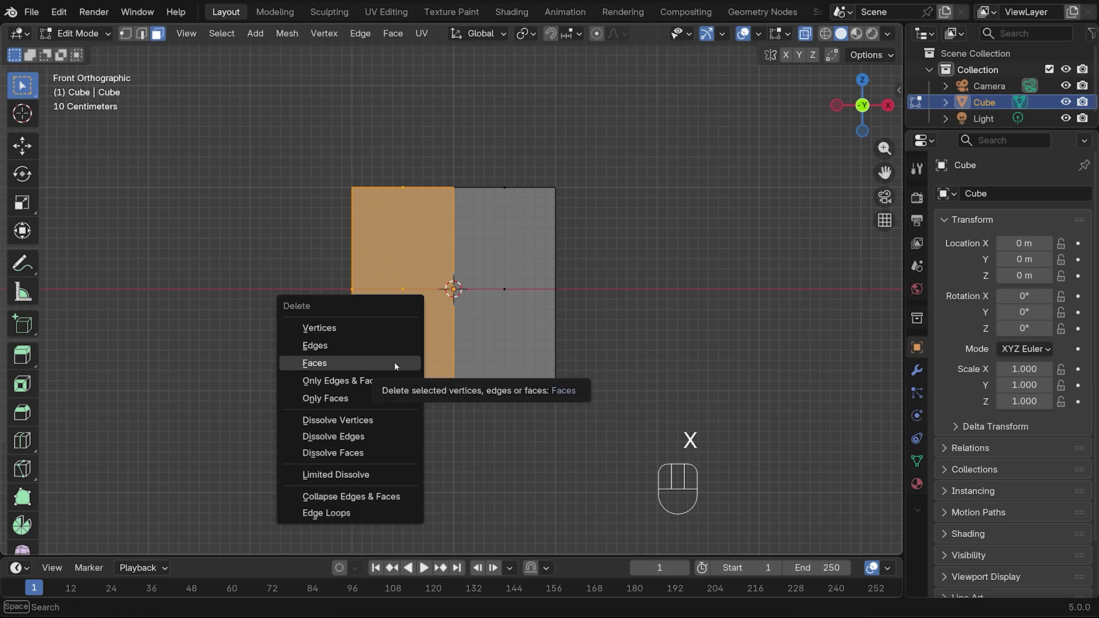
click(355, 362)
key(Tab)
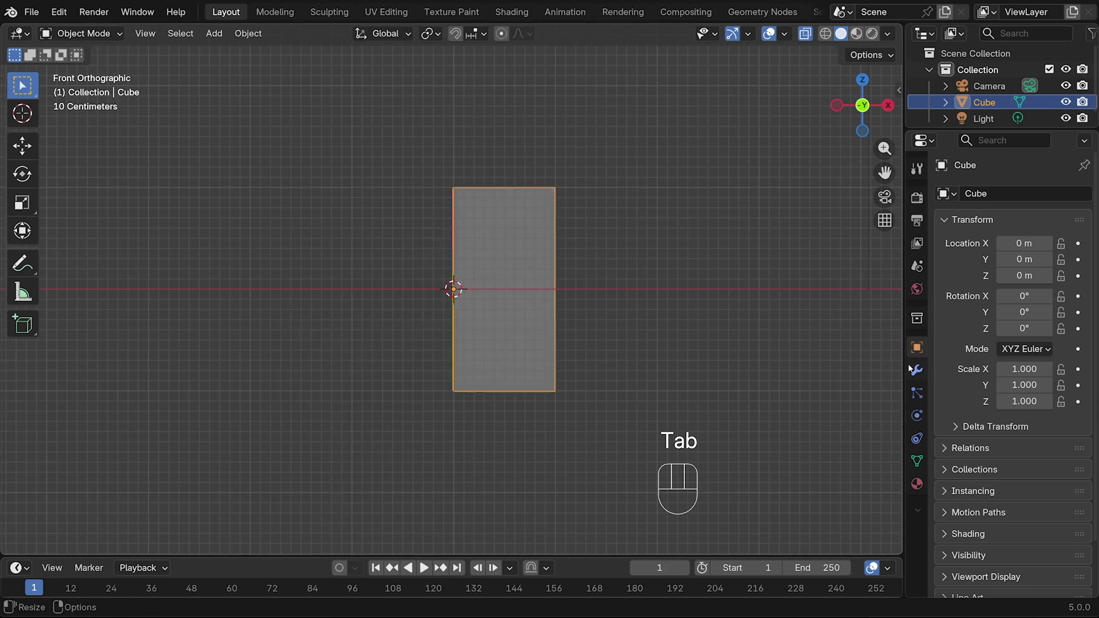
Add a Mirror modifier on the X axis to the half cube and enable Clipping.
click(916, 370)
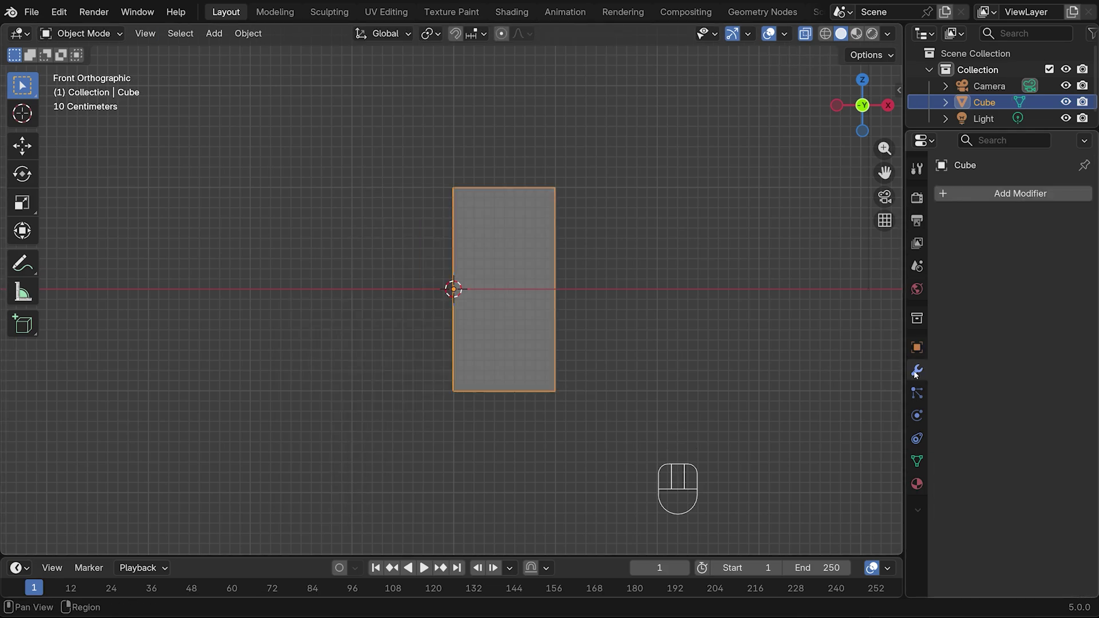
click(980, 192)
mouse_move(979, 188)
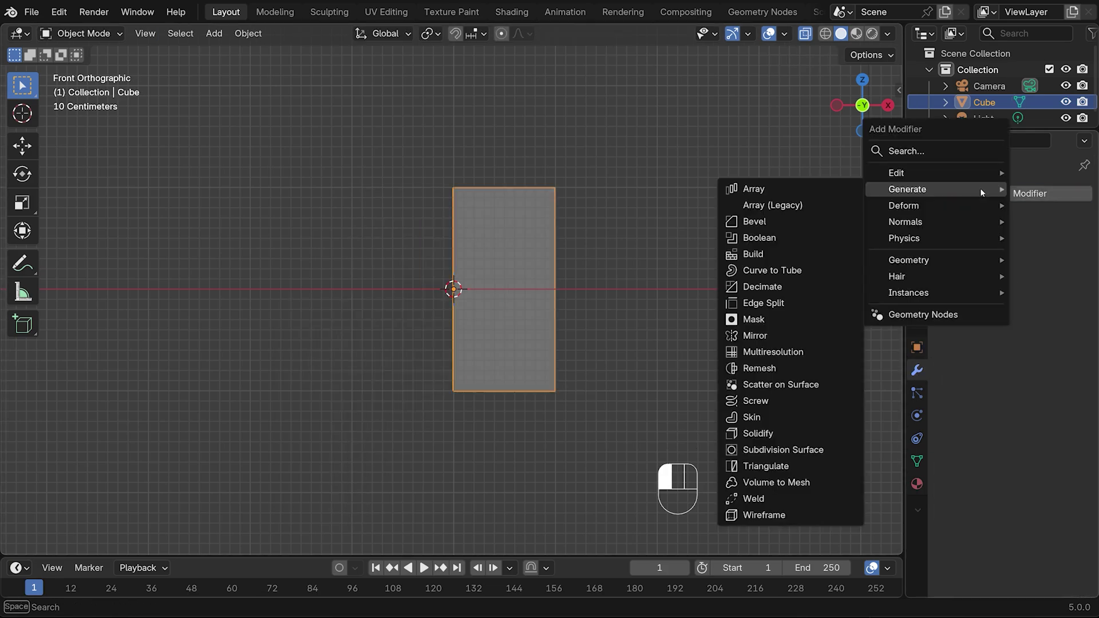
click(770, 337)
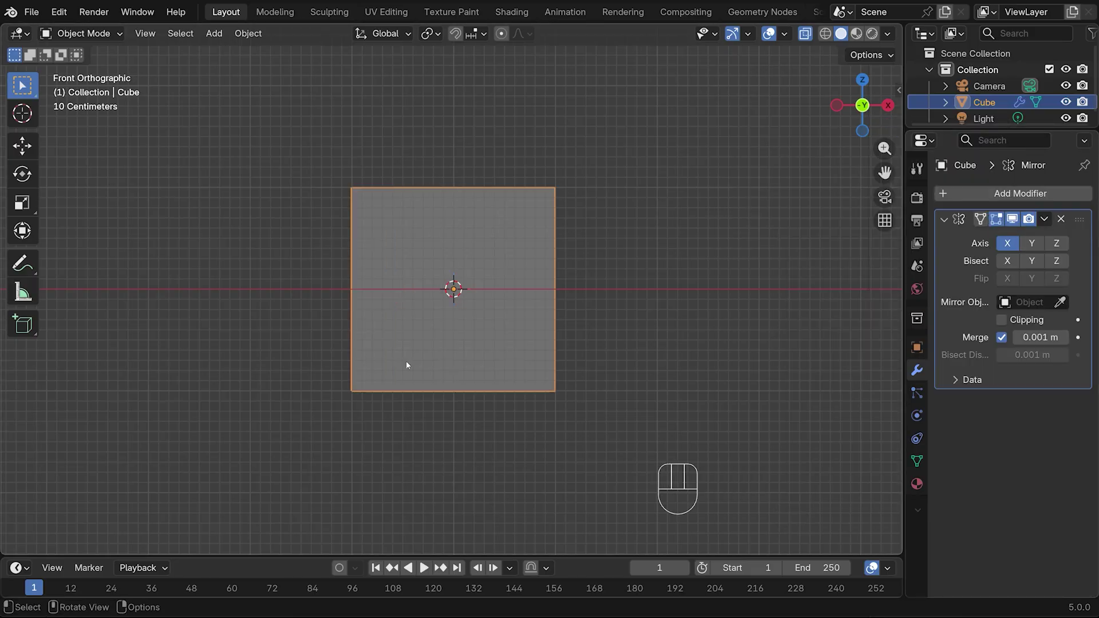
click(1001, 319)
Add three centred loop cuts to the half cube, one halving its depth, one its height and one its width.
key(Tab)
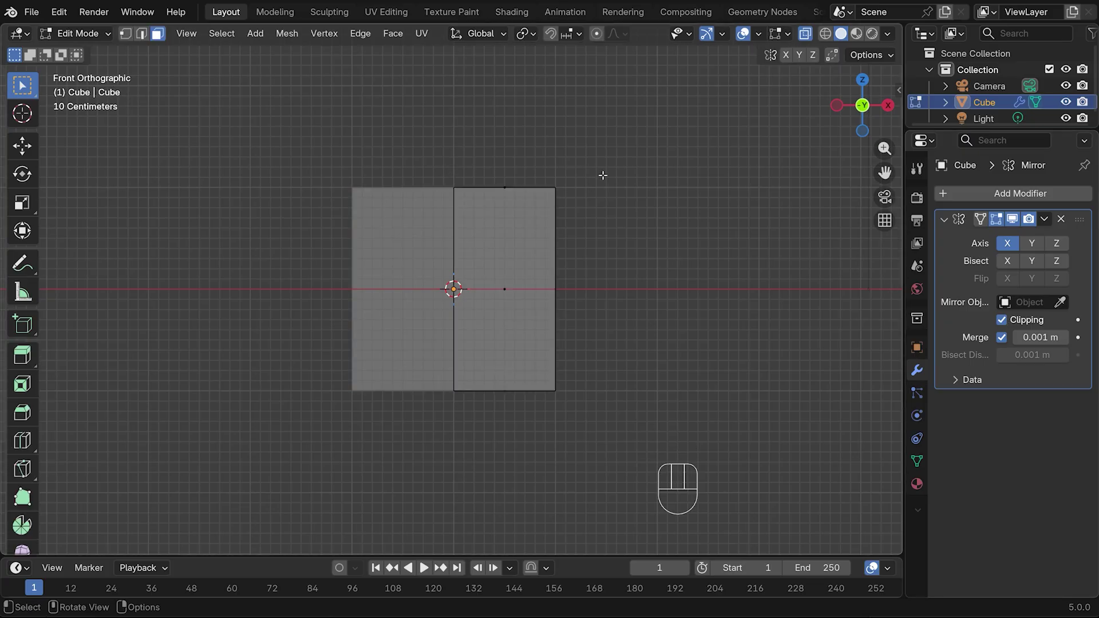
middle_drag(604, 175, 561, 194)
key(ctrl+r)
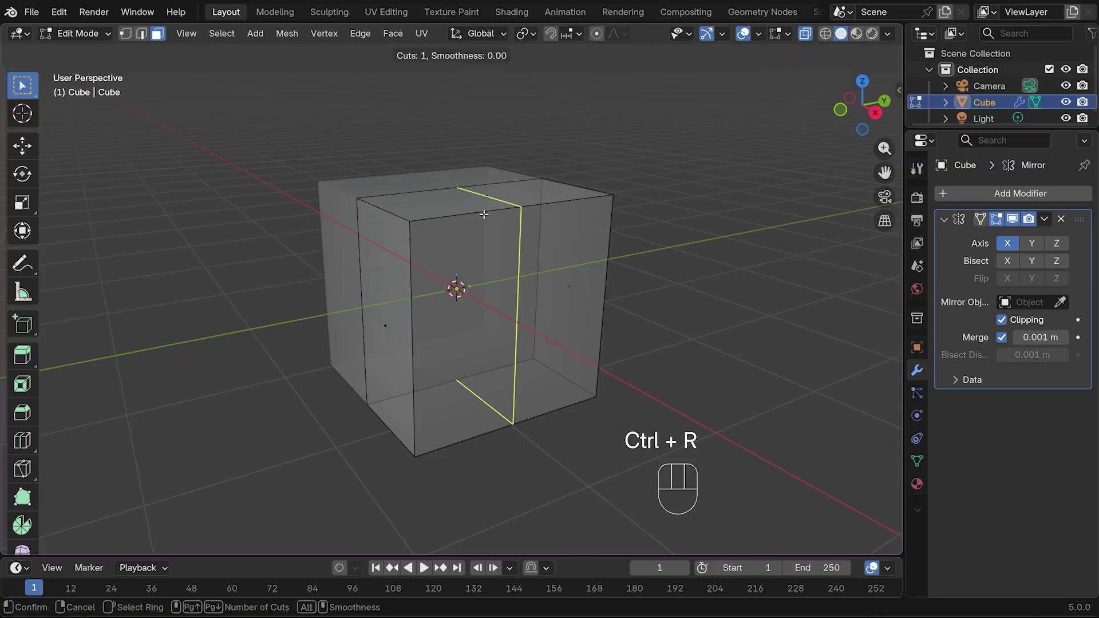
click(483, 214)
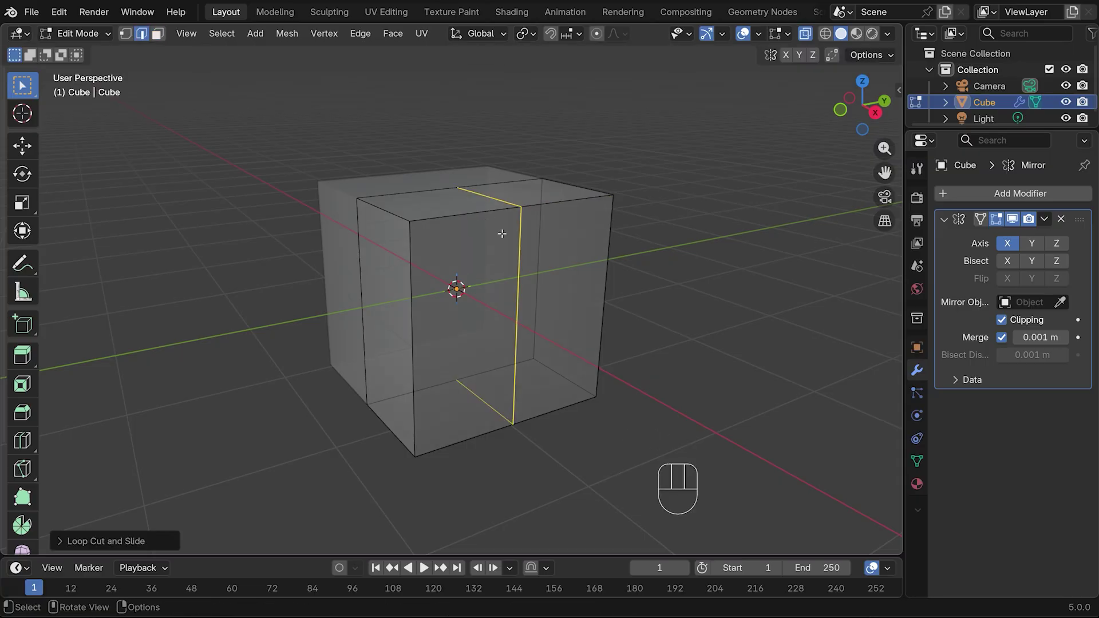
key(ctrl+r)
double_click(466, 324)
middle_drag(466, 325, 538, 307)
key(ctrl+r)
click(500, 280)
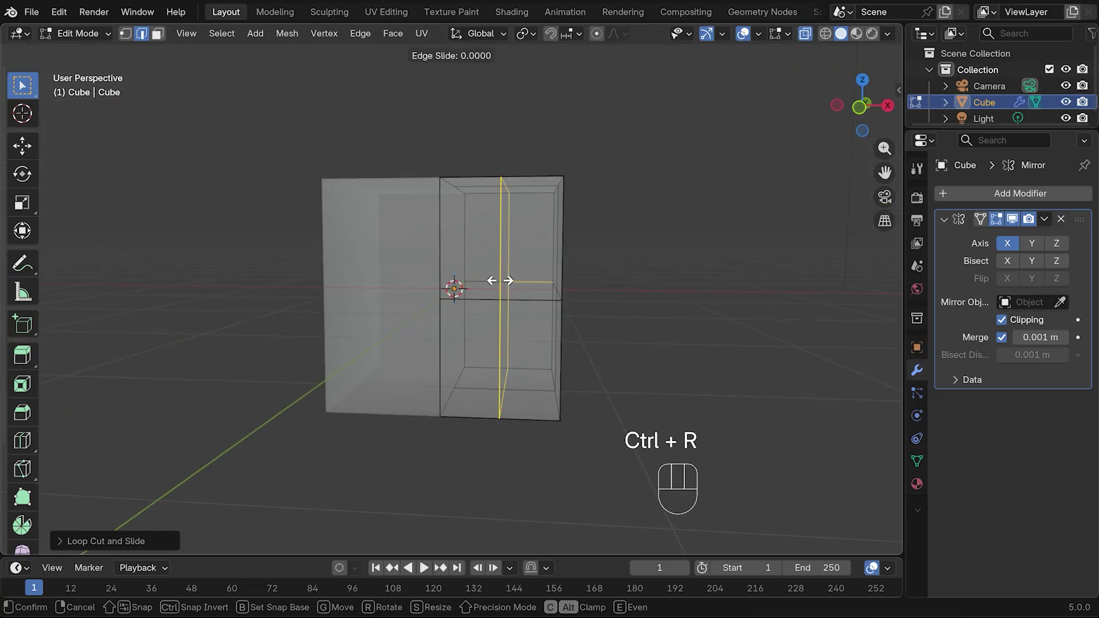
click(500, 280)
Lower the top vertices on the mirror line by about 0.5 m along Z to form the heart's notch.
key(KP_1)
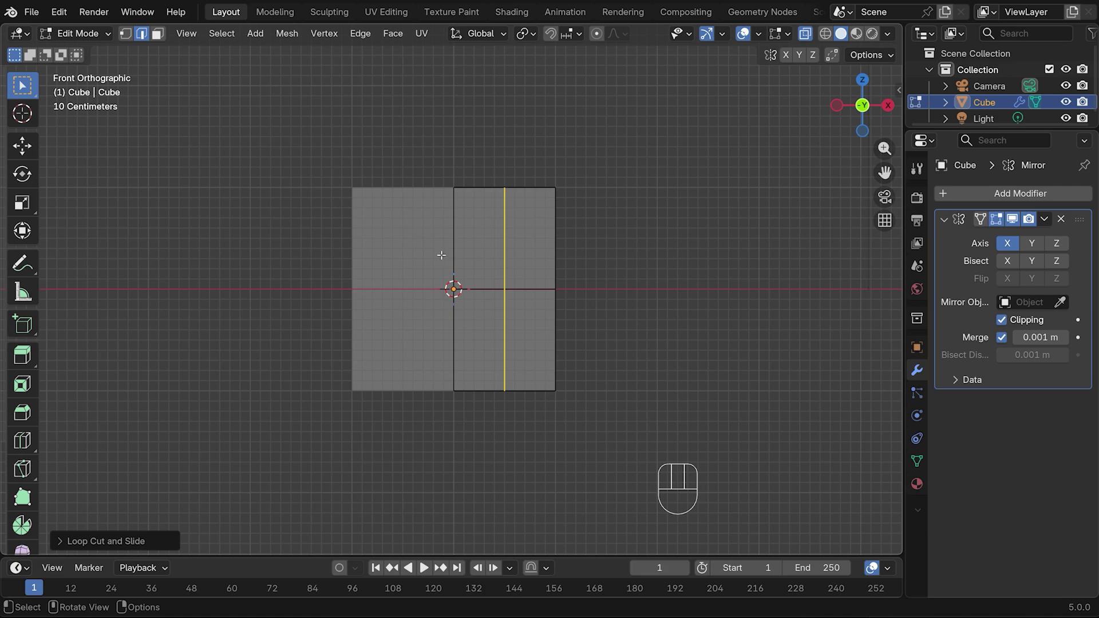
key(1)
drag(423, 155, 481, 215)
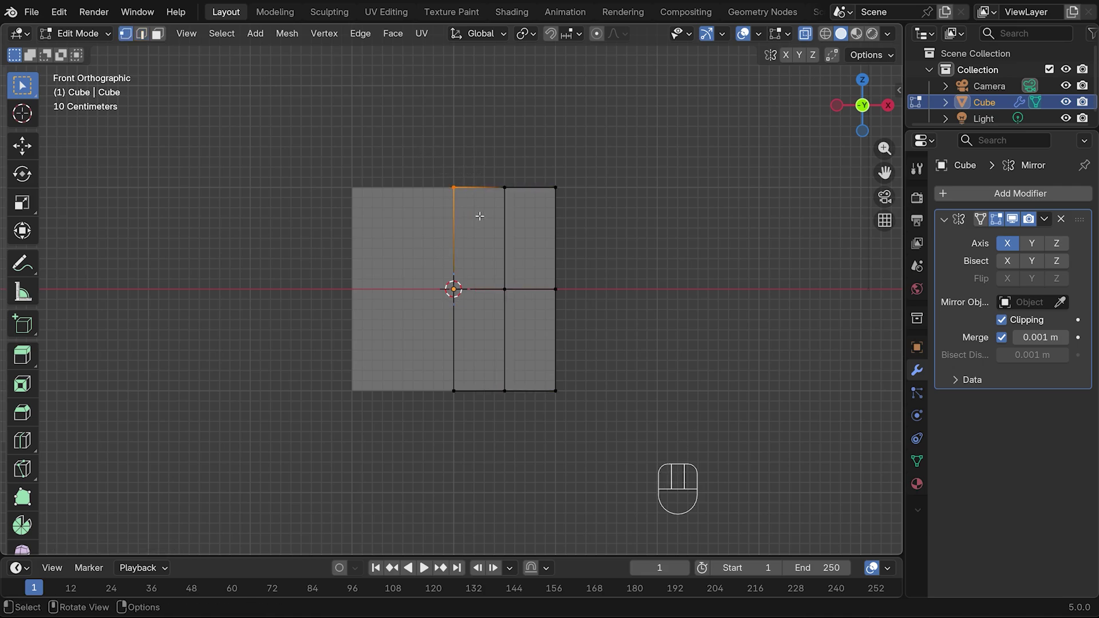
key(g)
key(z)
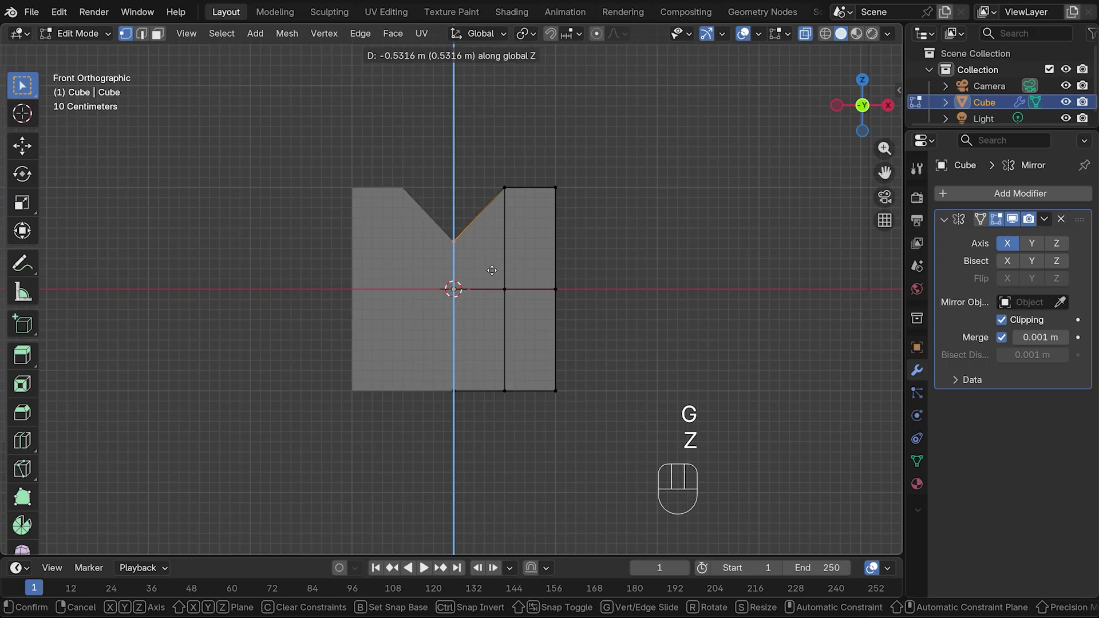
click(491, 270)
Lower the top outer corner vertices by about 0.47 m along Z to slope the heart's shoulder.
drag(543, 172, 611, 206)
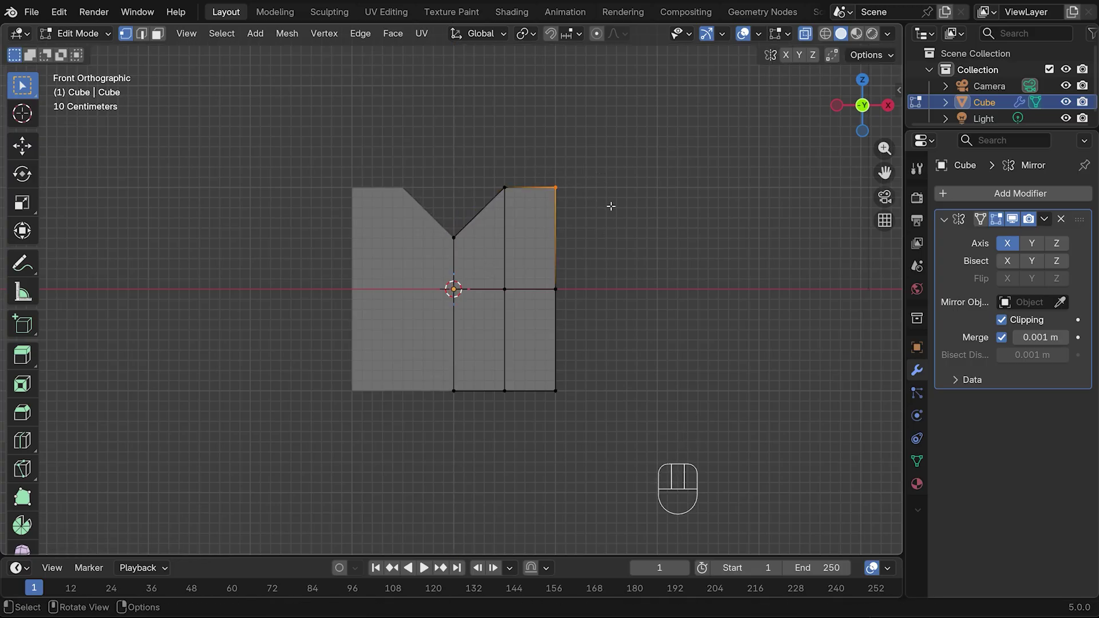
key(g)
key(z)
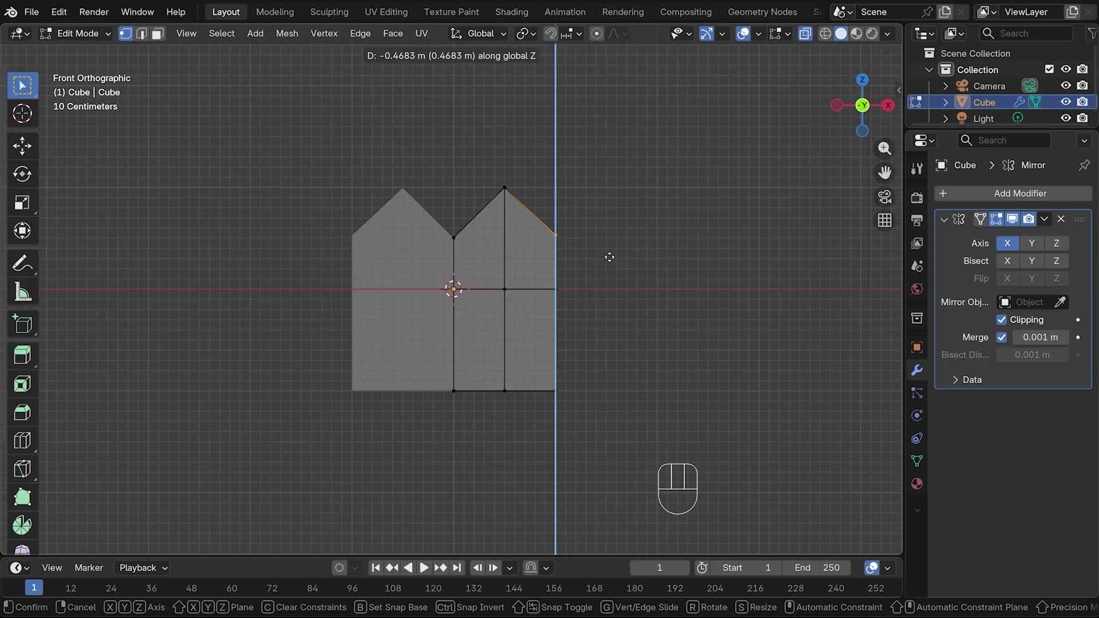
click(608, 257)
Deepen the notch by lowering its centre vertices about another 0.08 m along Z.
click(454, 236)
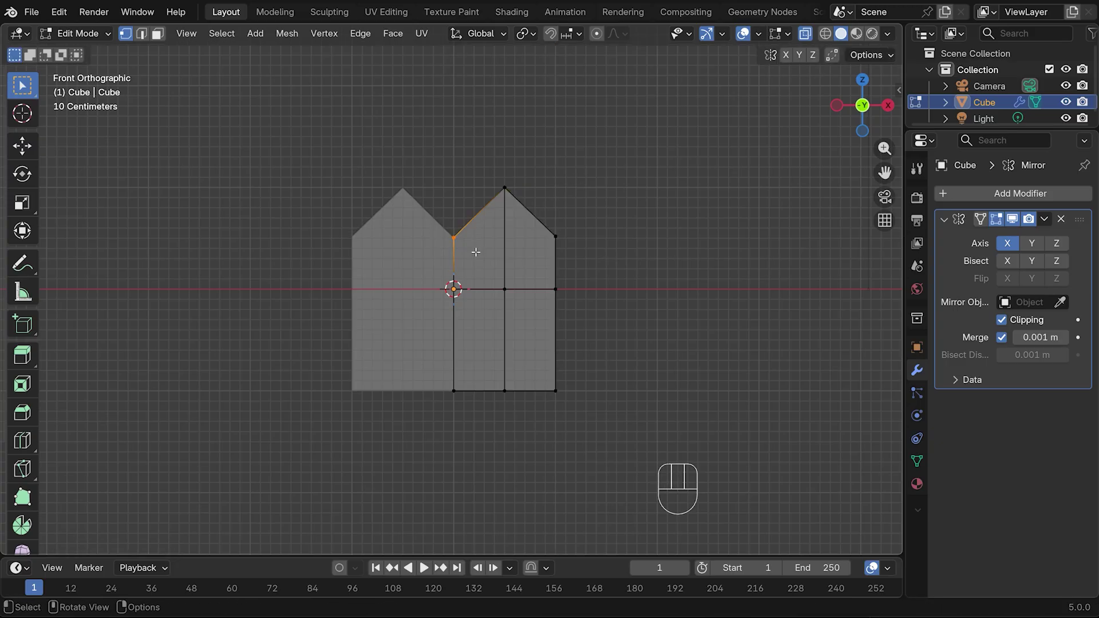
key(g)
key(z)
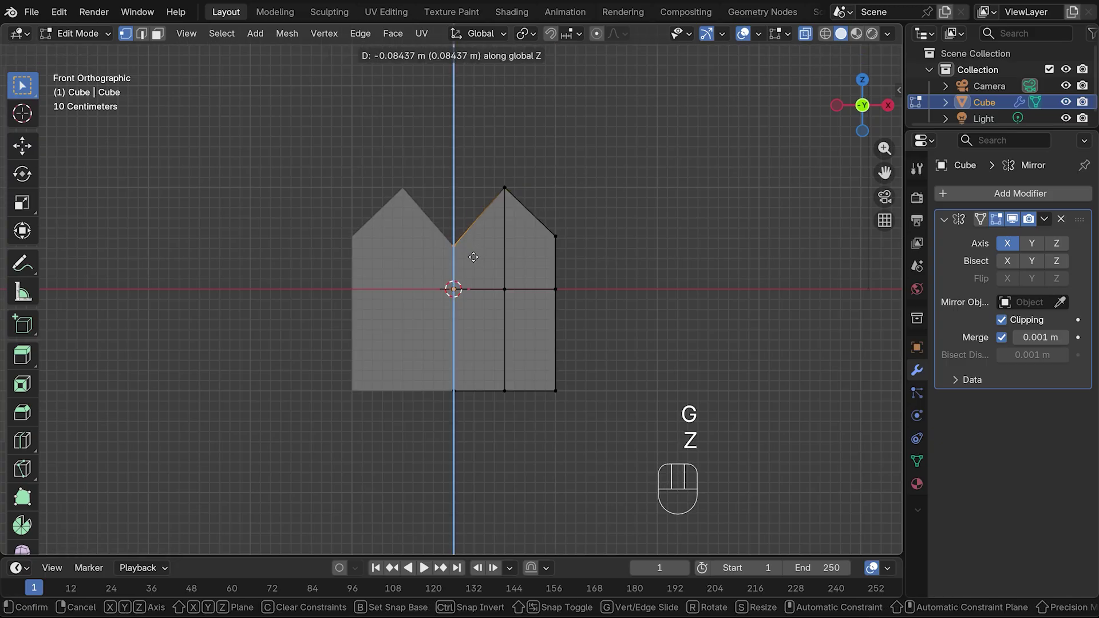
click(611, 290)
Raise the bottom middle and outer vertices along Z, about halfway to the horizontal centre line, leaving the centre tip in place.
drag(490, 376, 614, 423)
key(g)
key(z)
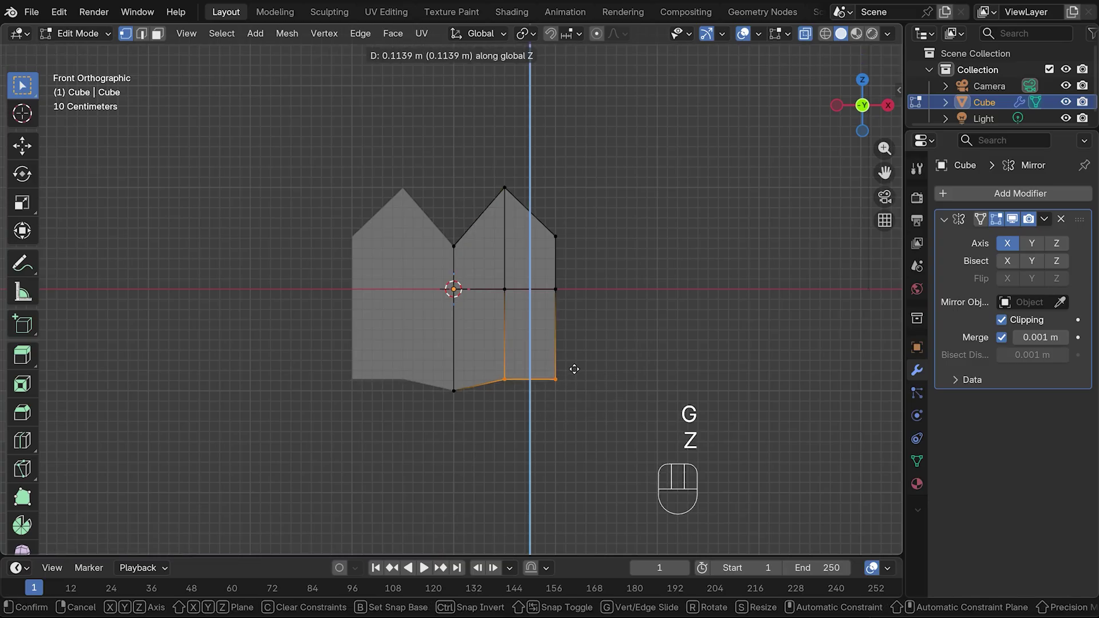
click(577, 335)
Raise the bottom outer corner vertices by about 0.45 m along Z to continue the heart's lower slope.
drag(536, 322, 573, 355)
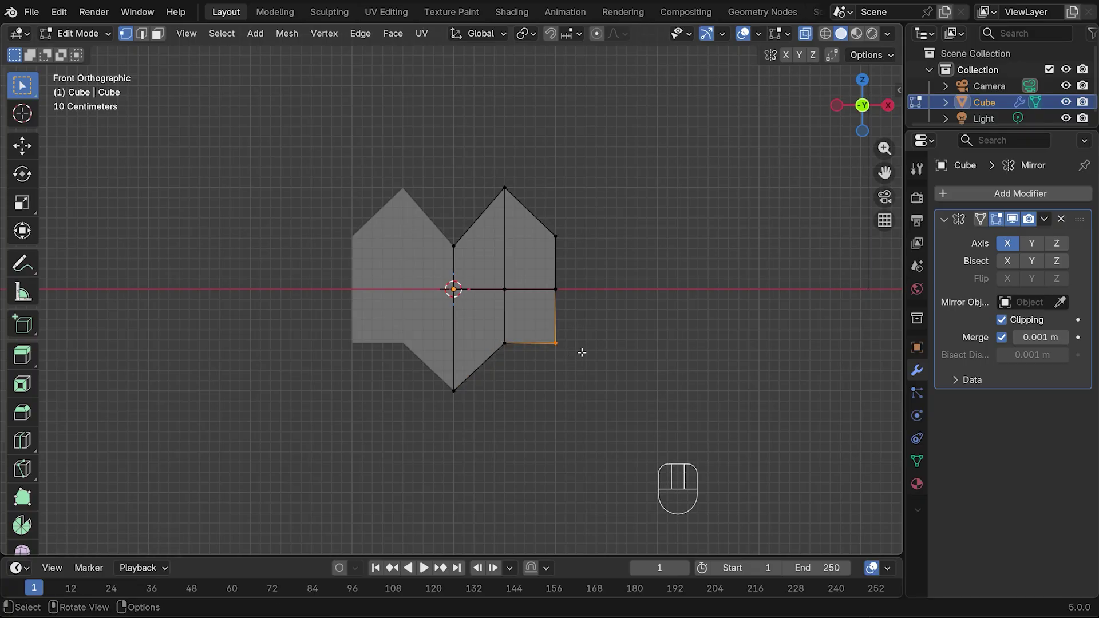
key(g)
key(z)
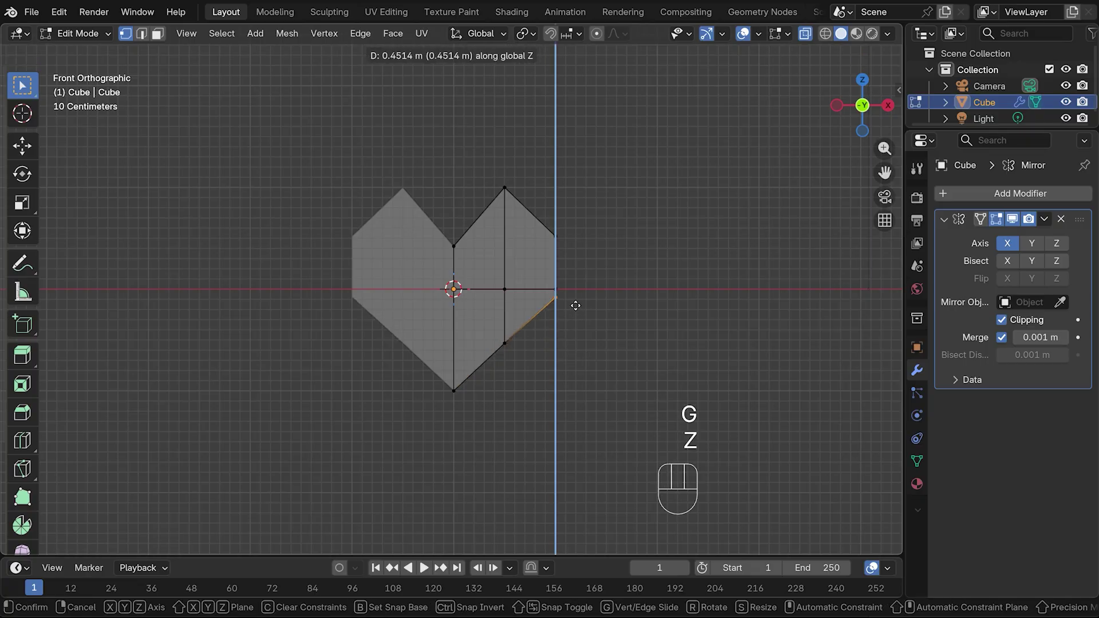
click(575, 305)
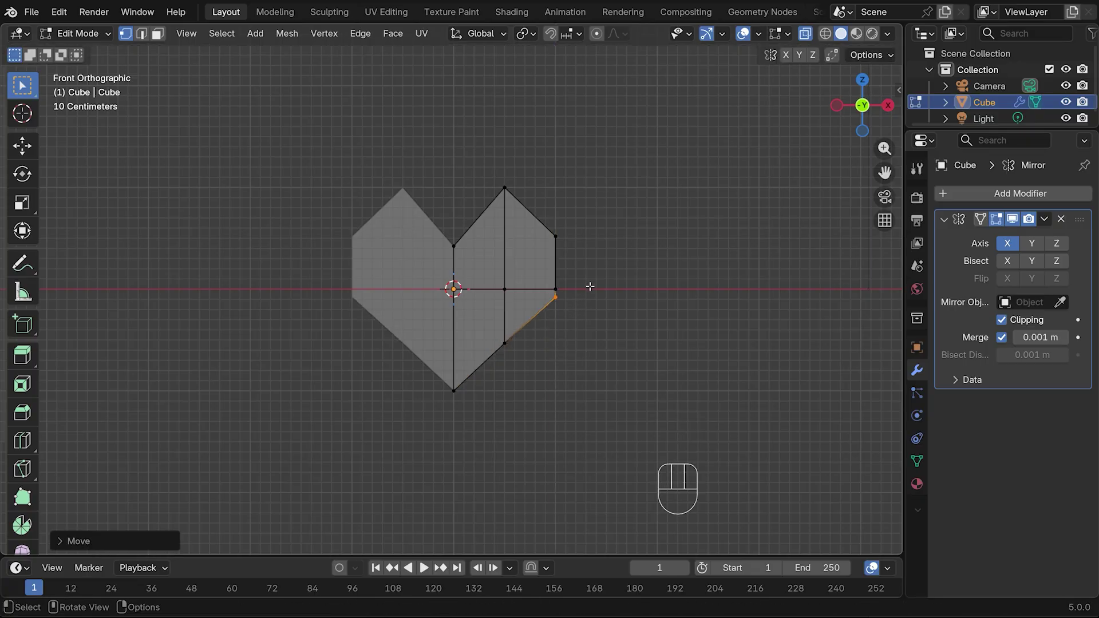
Raise the outer middle vertices along Z between their neighbours and push them outward about 0.07 m along X.
click(558, 285)
key(g)
key(z)
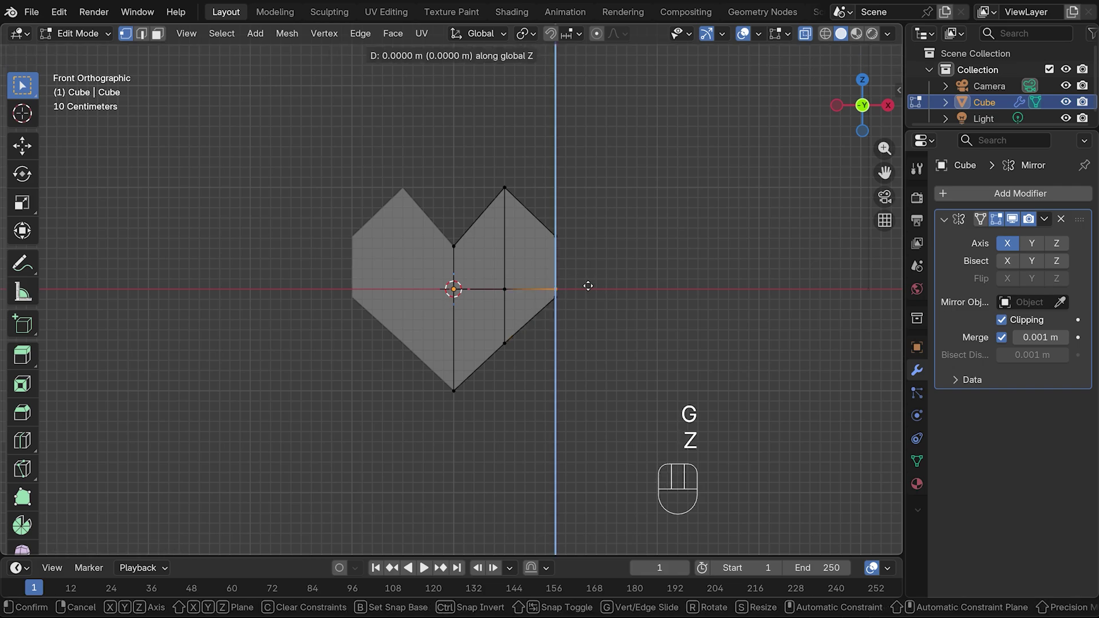
click(589, 260)
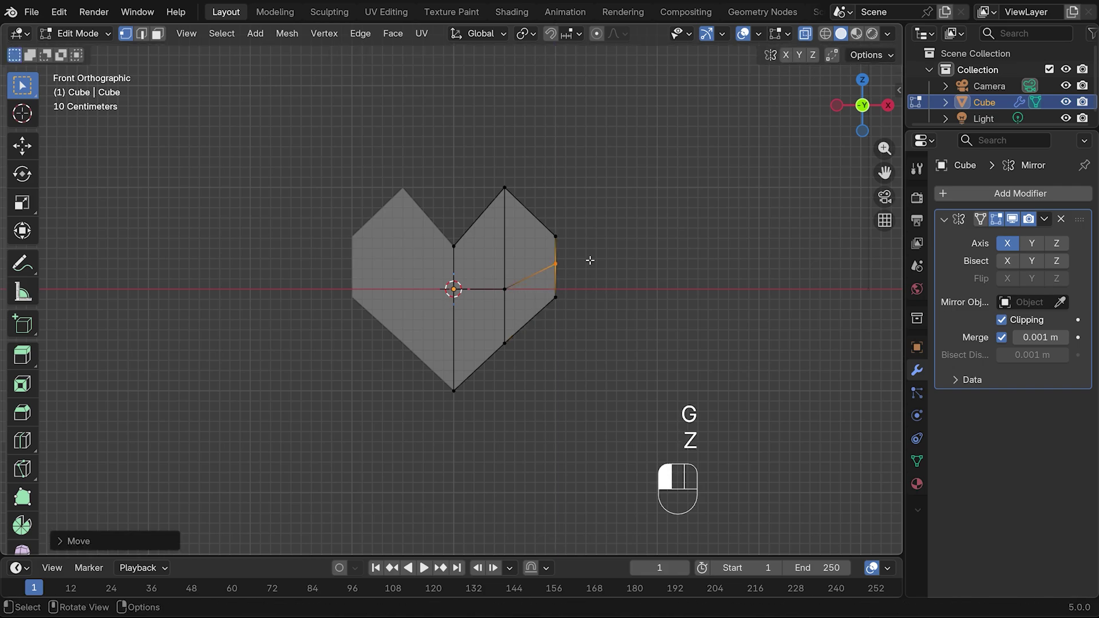
key(KP_1)
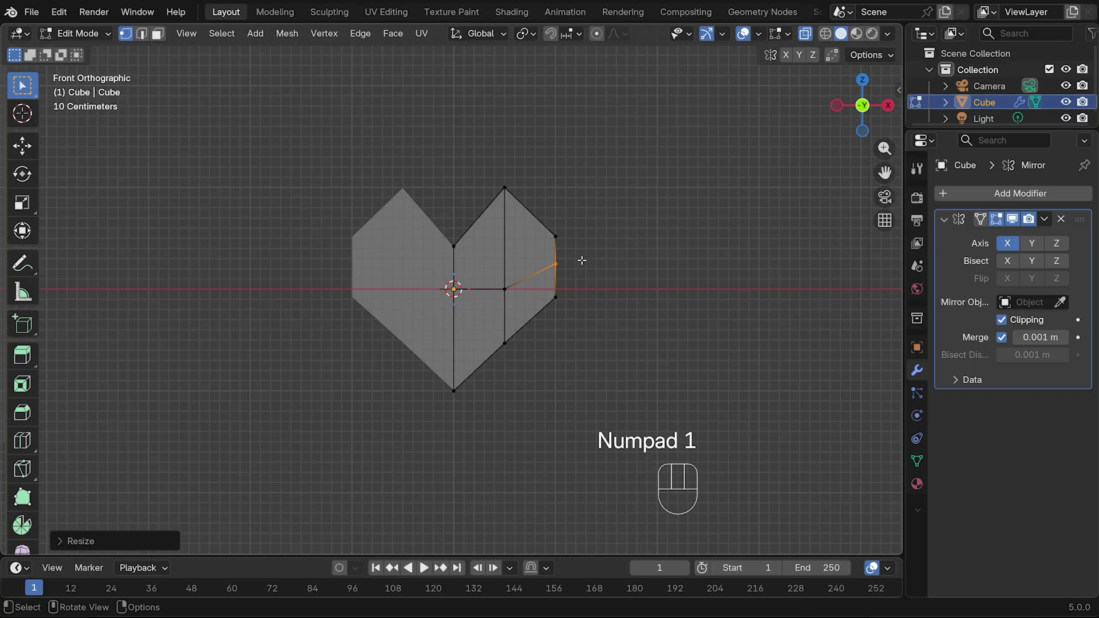
key(g)
key(x)
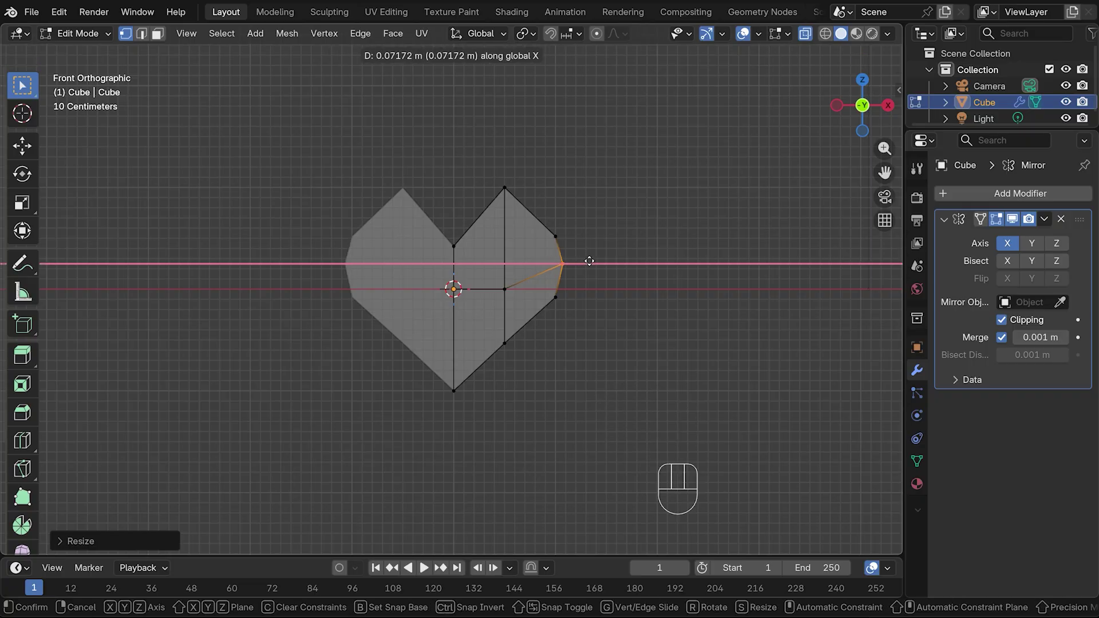
click(590, 260)
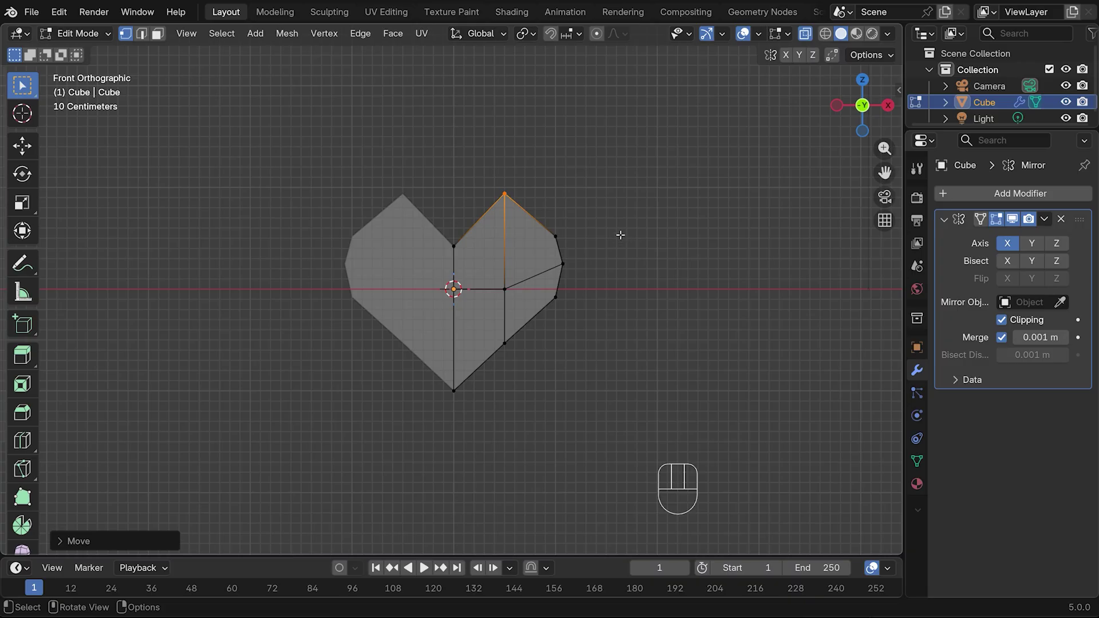
Scale the whole heart mesh along Y to about 40% of its thickness.
key(a)
key(KP_3)
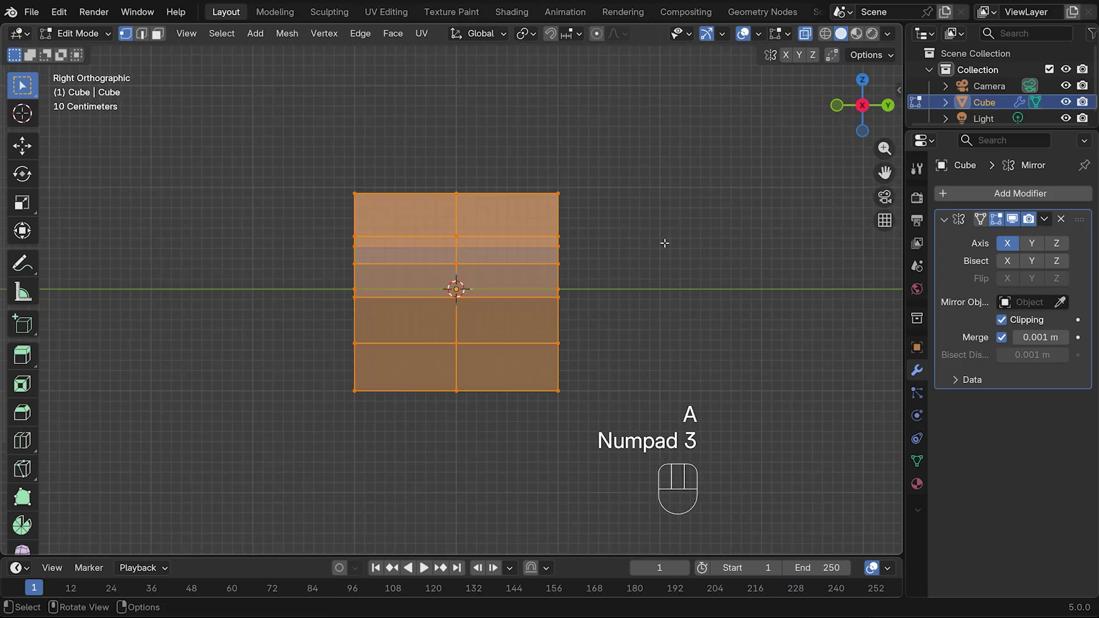
key(s)
key(y)
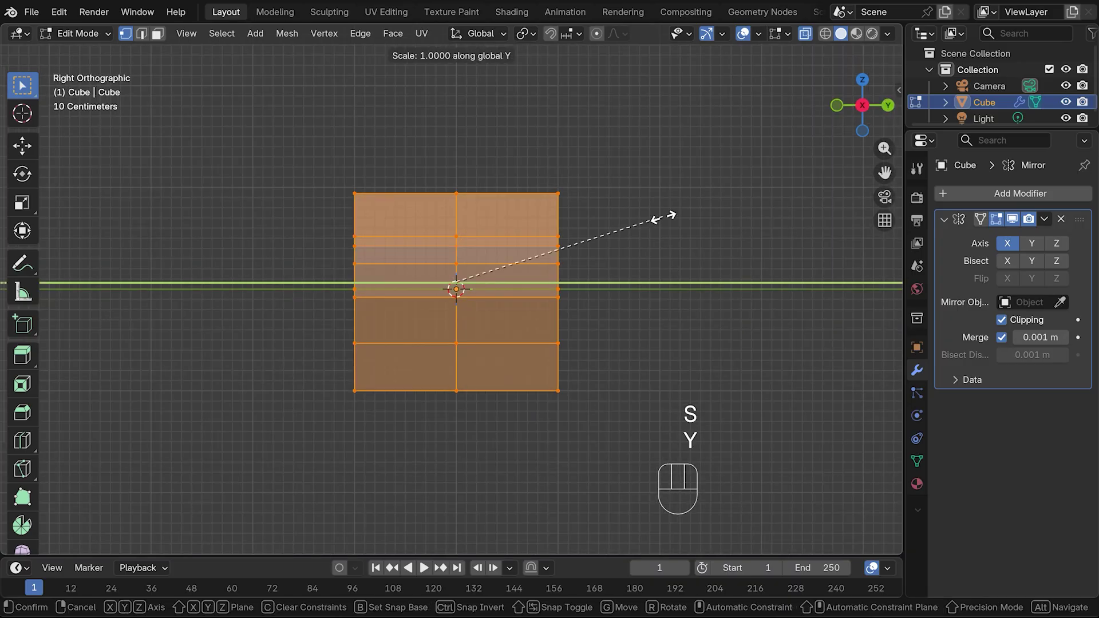
click(532, 238)
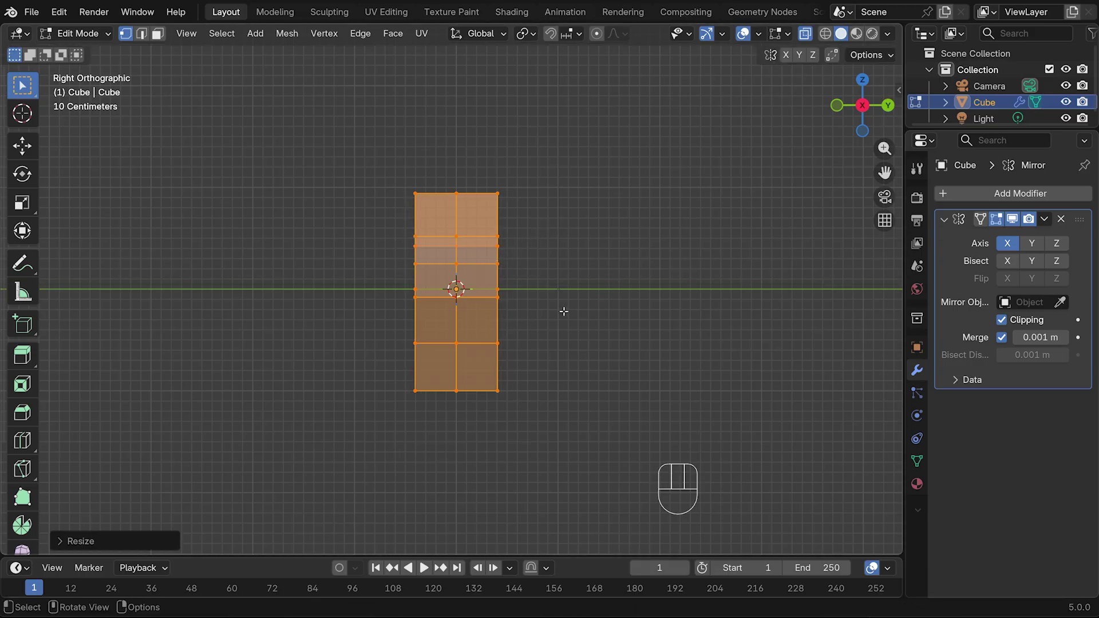
Scale the horizontal centre edges on the heart's front and back faces outward along Y by about 1.42.
key(2)
middle_drag(561, 309, 675, 320)
click(456, 292)
middle_drag(715, 269, 646, 303)
shift+click(476, 298)
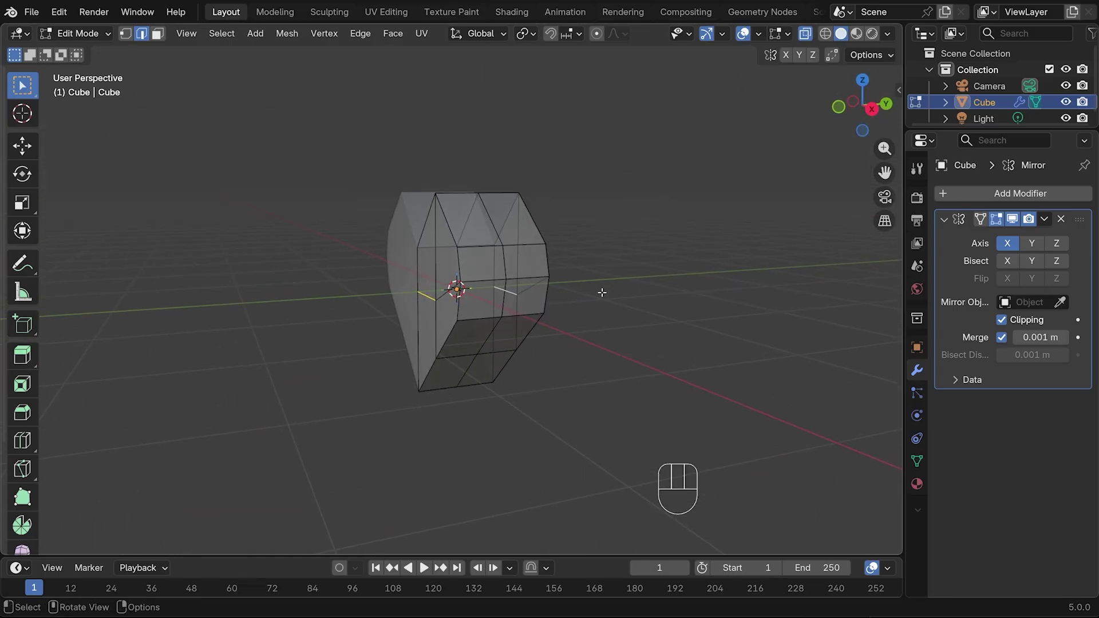
key(s)
key(y)
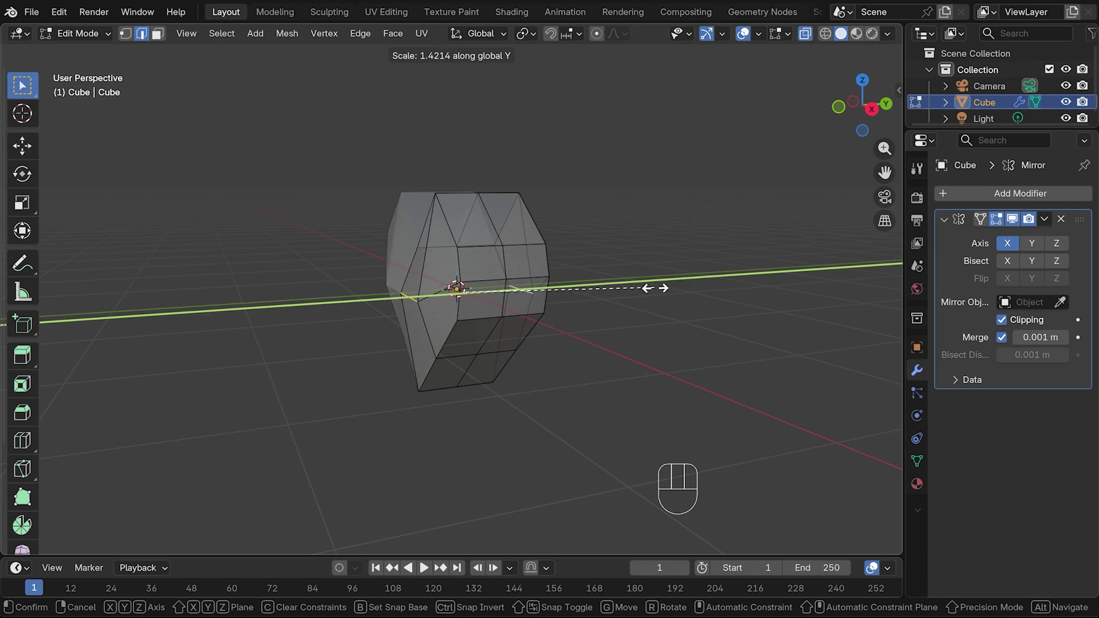
click(658, 287)
middle_drag(565, 341, 567, 269)
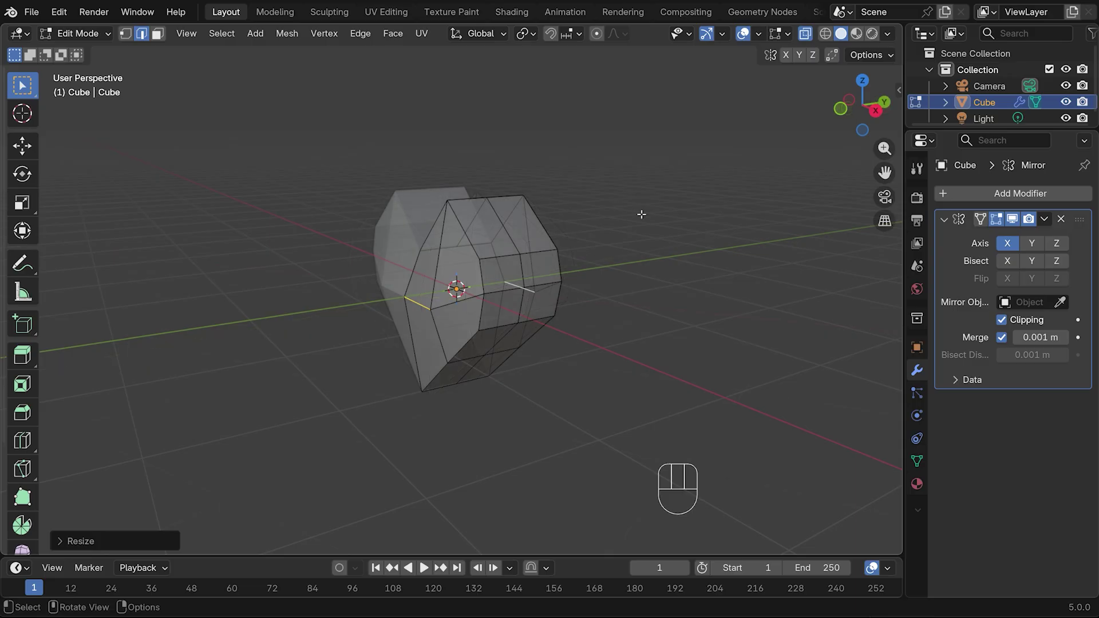
Add a level 2 Subdivision modifier to the heart in Object Mode and shade the object smooth.
key(Tab)
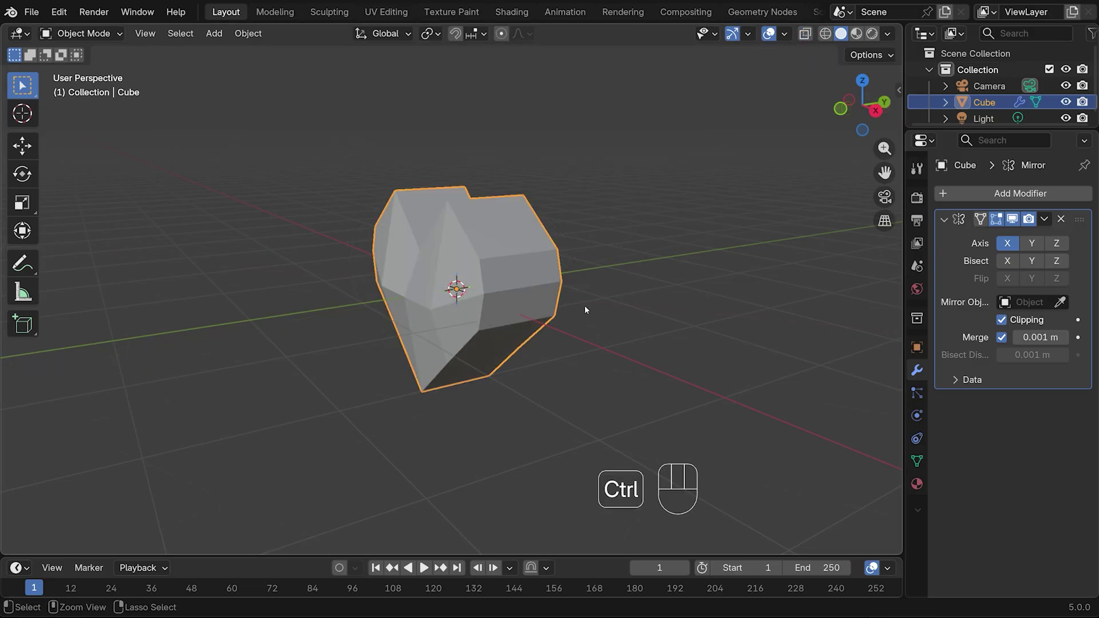
key(ctrl+2)
middle_drag(584, 305, 687, 300)
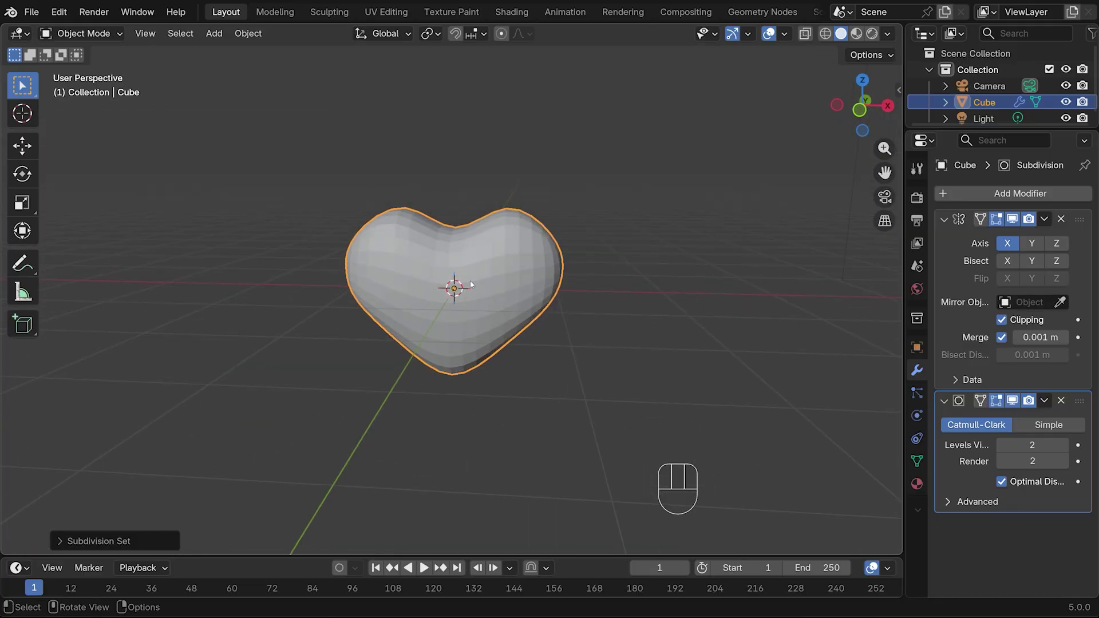
right_click(503, 259)
click(468, 251)
middle_drag(469, 241, 636, 247)
Add a vertical loop cut beside the heart's mirror line, slid about 0.69 towards the centre to sharpen the cleft and tip.
key(Tab)
key(alt+z)
key(KP_1)
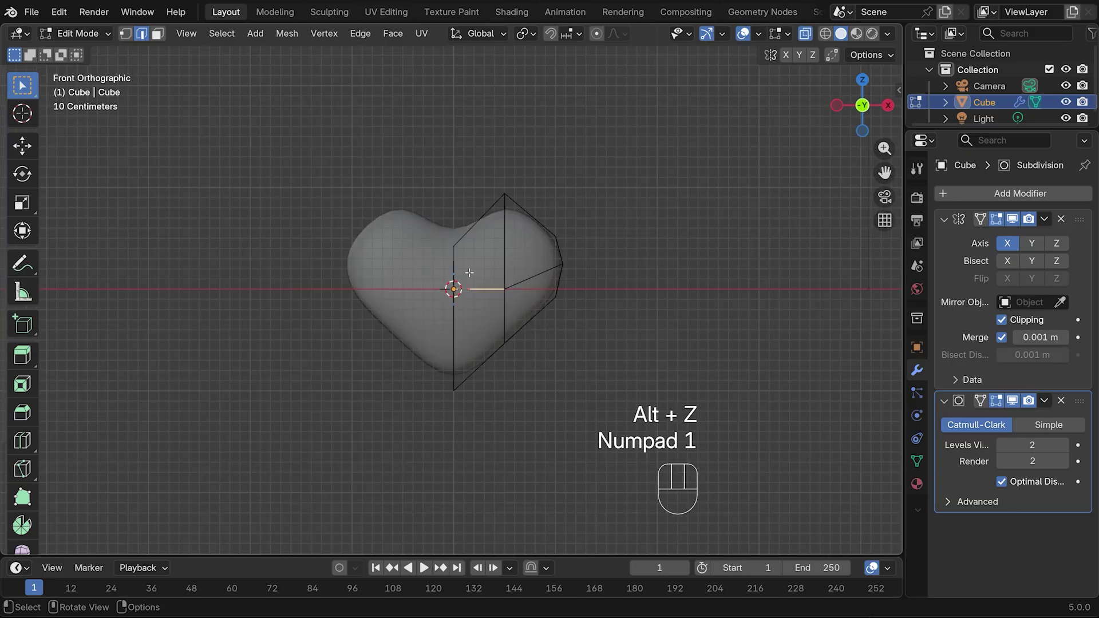
key(ctrl+r)
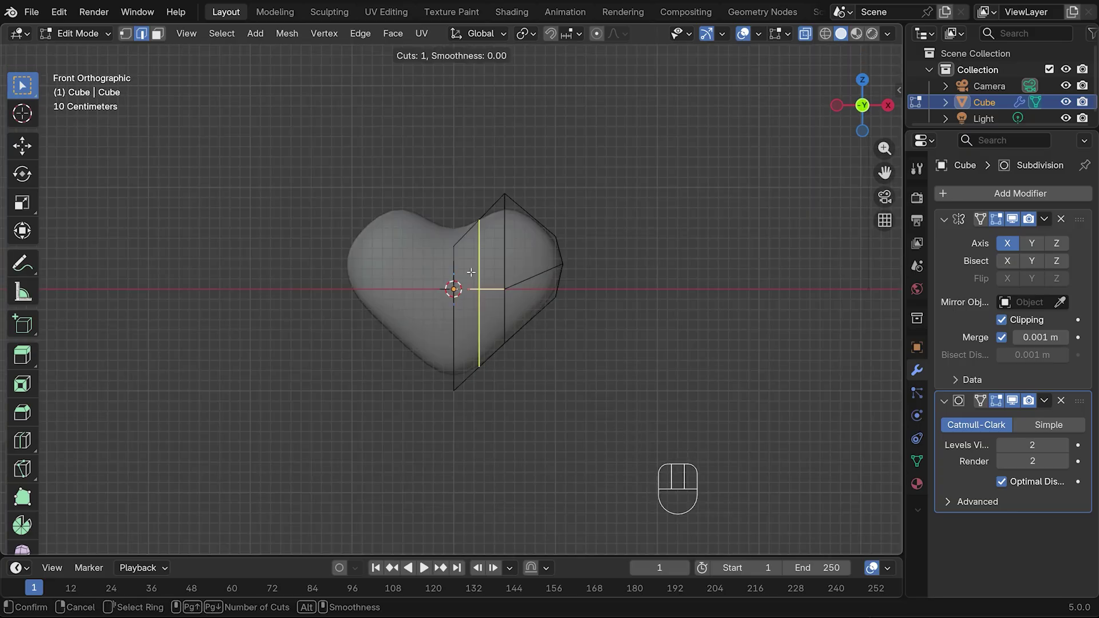
click(471, 272)
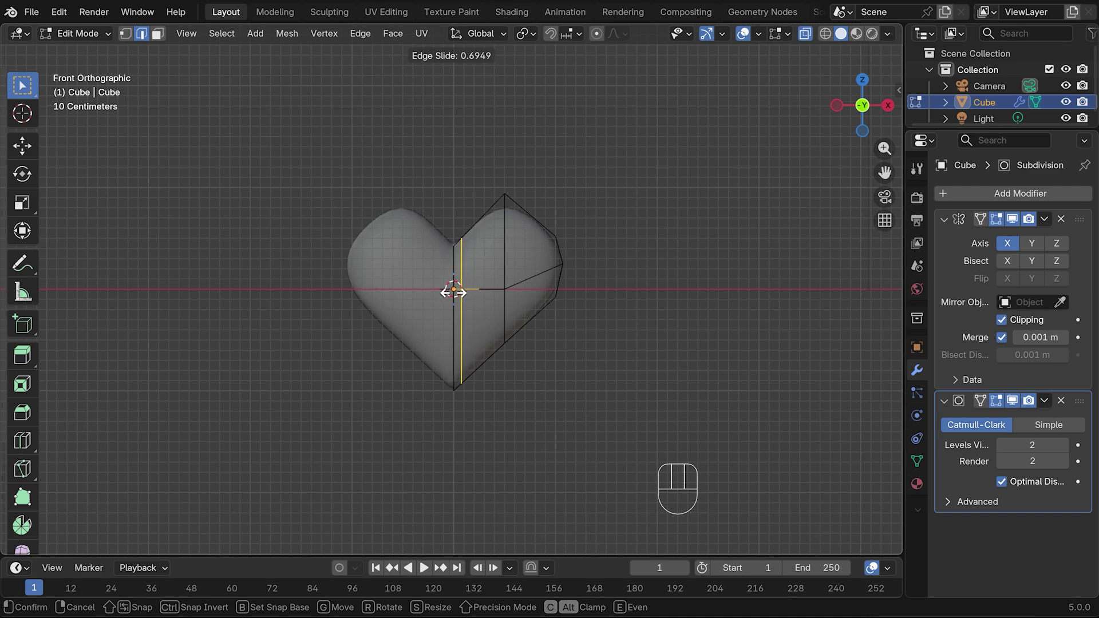
click(453, 292)
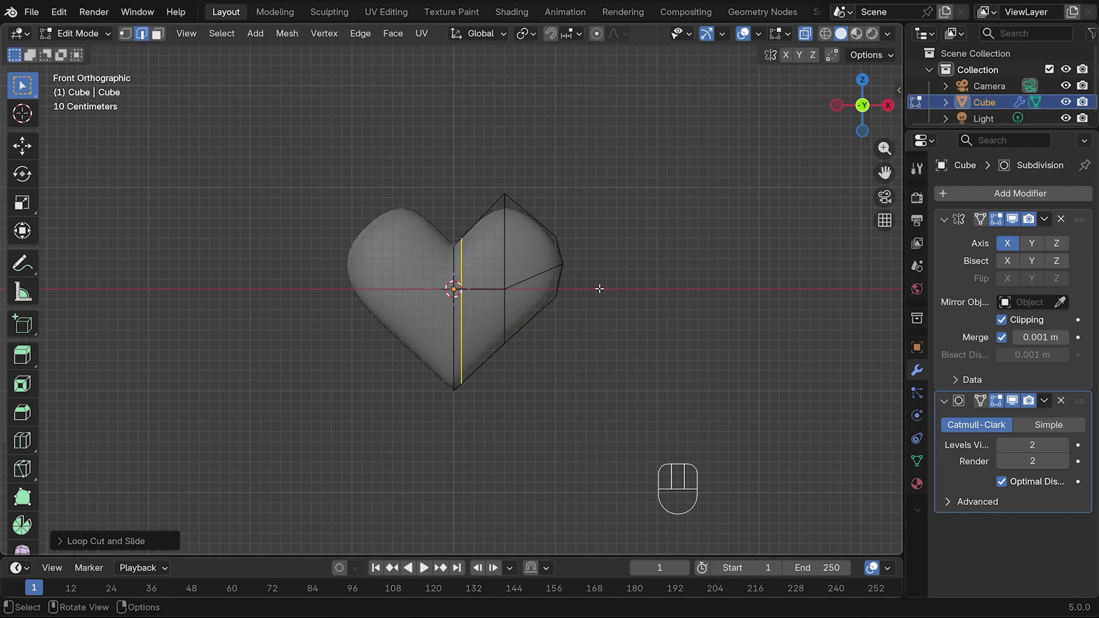
Scale the vertices at the heart's bottom tip along Y to about 0.6 to taper it from the side.
middle_drag(628, 278, 576, 343)
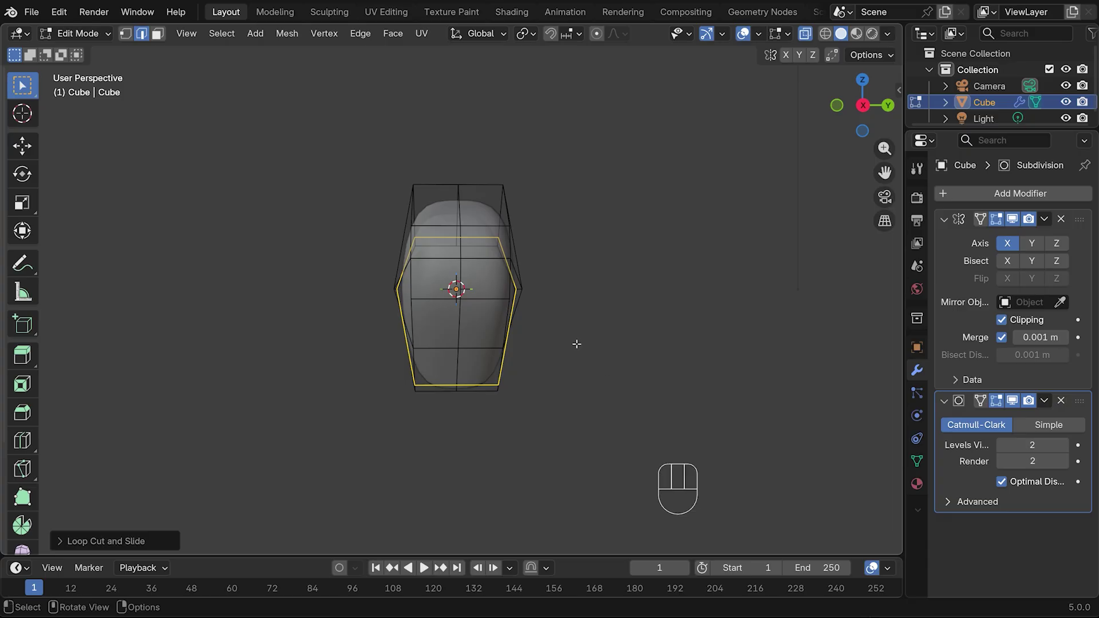
key(KP_3)
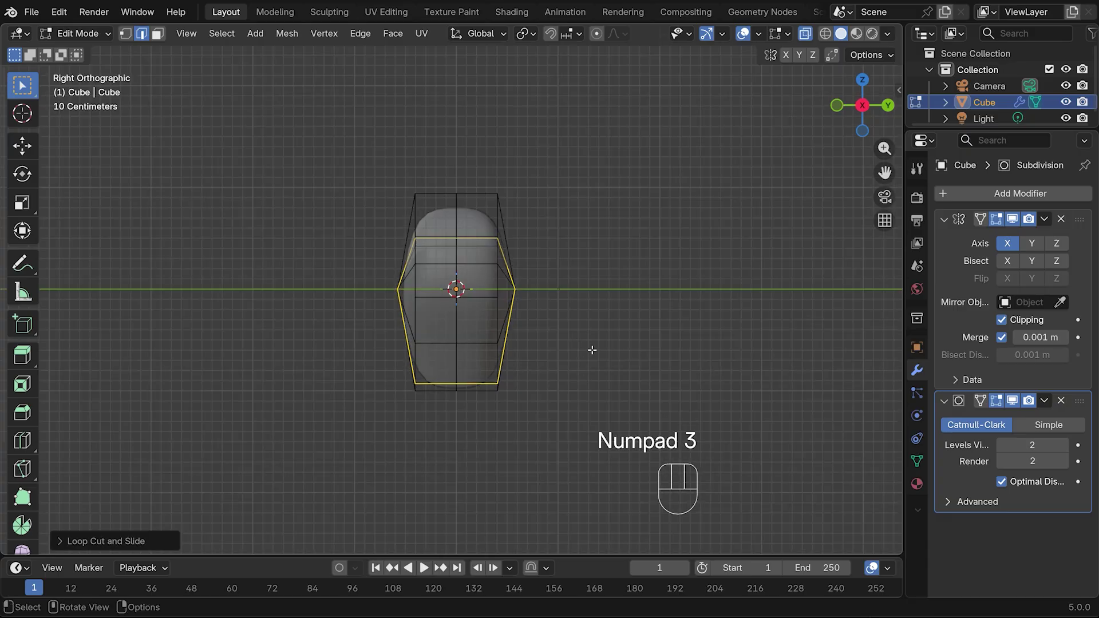
click(126, 35)
drag(384, 375, 563, 401)
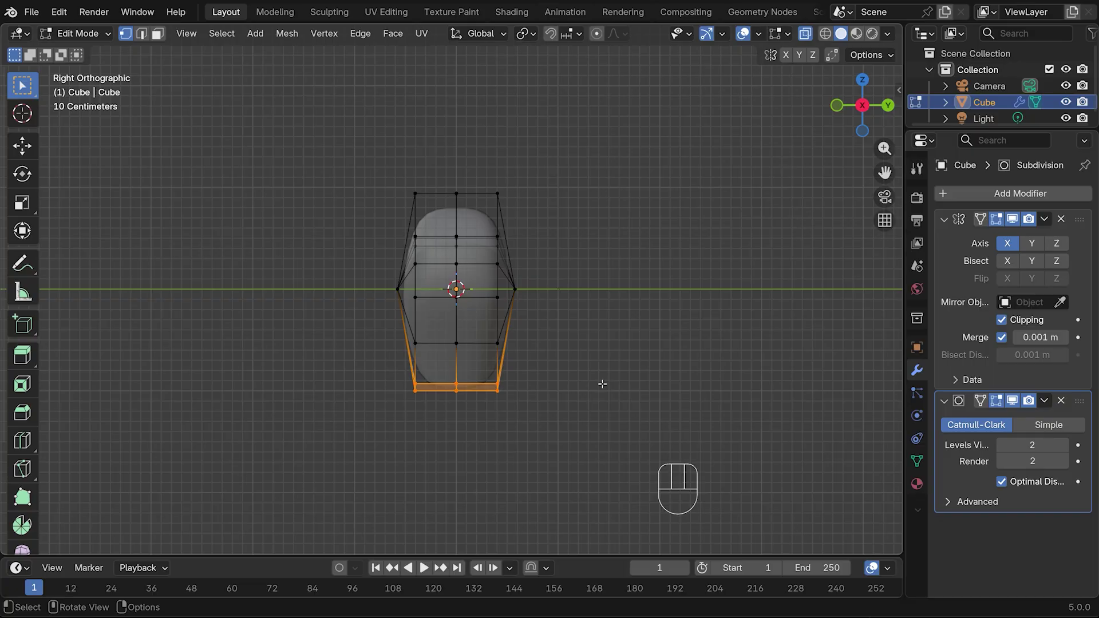
key(s)
key(y)
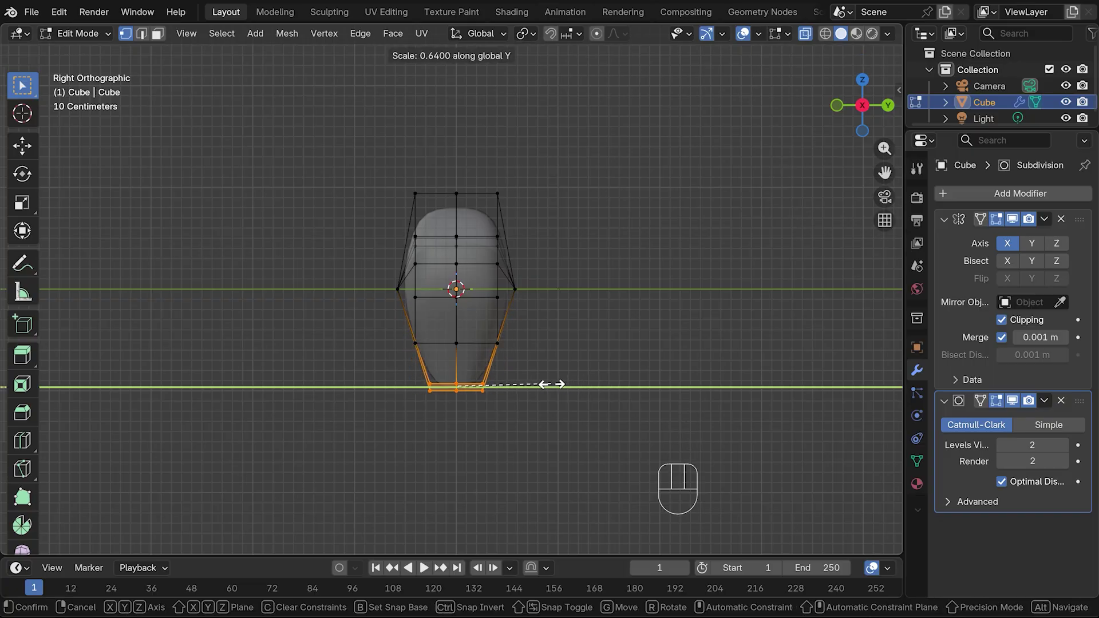
click(541, 384)
Return to Object Mode and turn off X-ray display.
middle_drag(543, 383, 630, 337)
key(Tab)
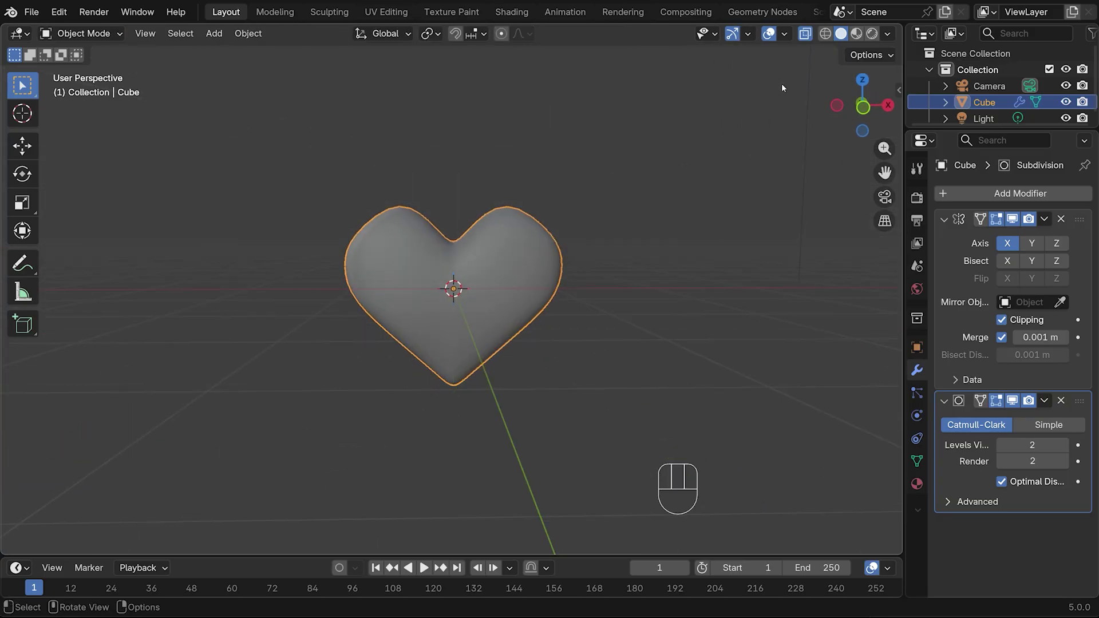
click(805, 34)
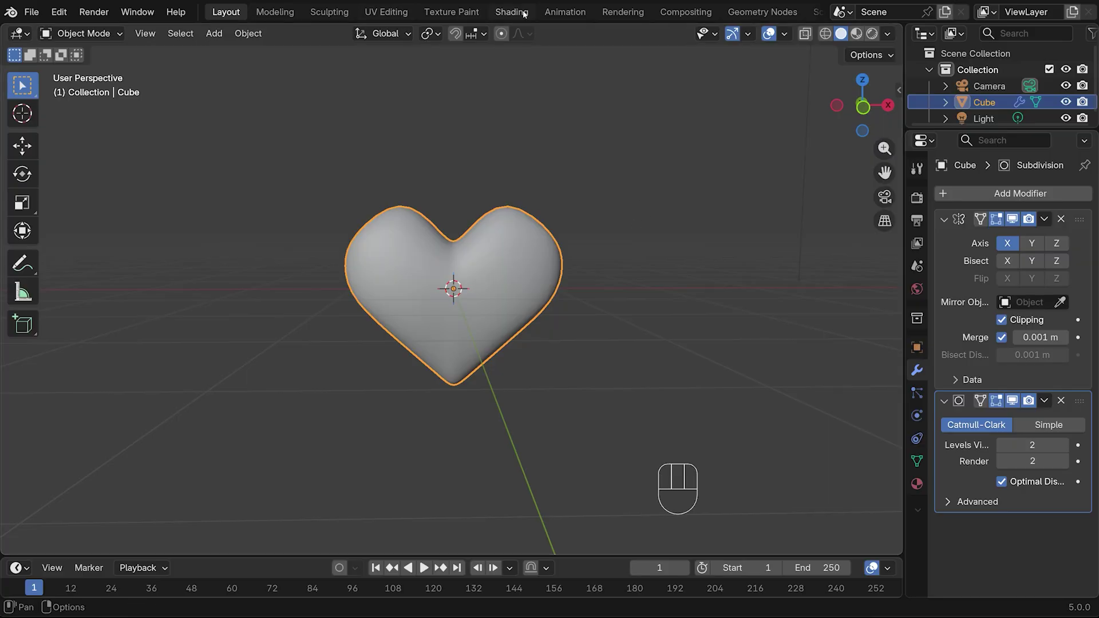
In the Shading workspace, set the heart material's Base Color to a saturated red and its Roughness to 0.390.
scroll(588, 197, up, 6)
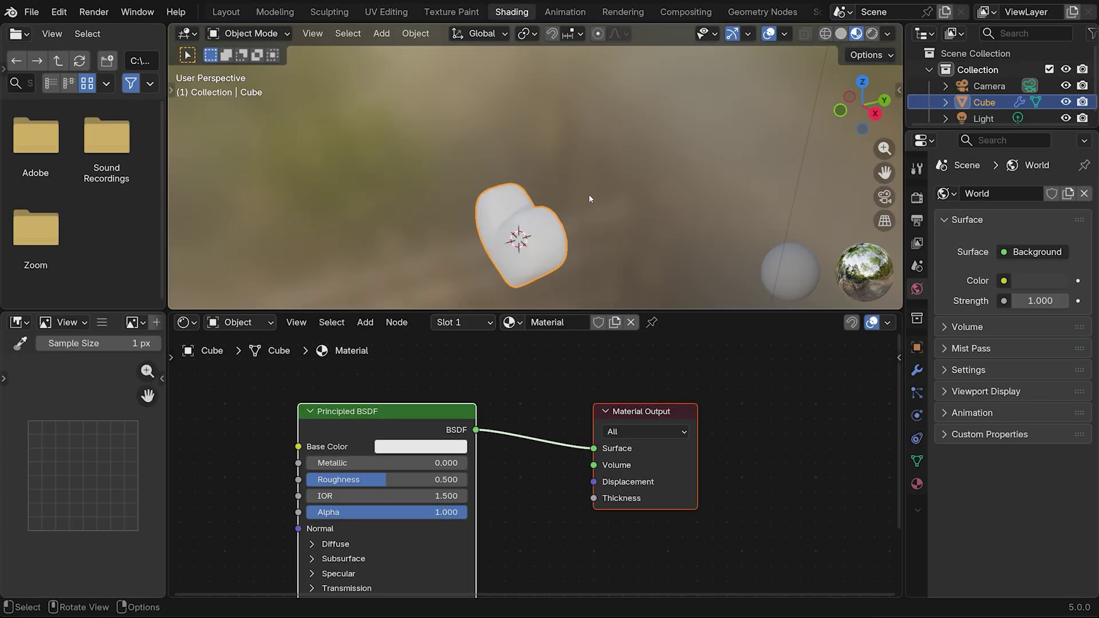
shift+middle_drag(630, 280, 625, 168)
middle_drag(680, 224, 778, 200)
click(421, 447)
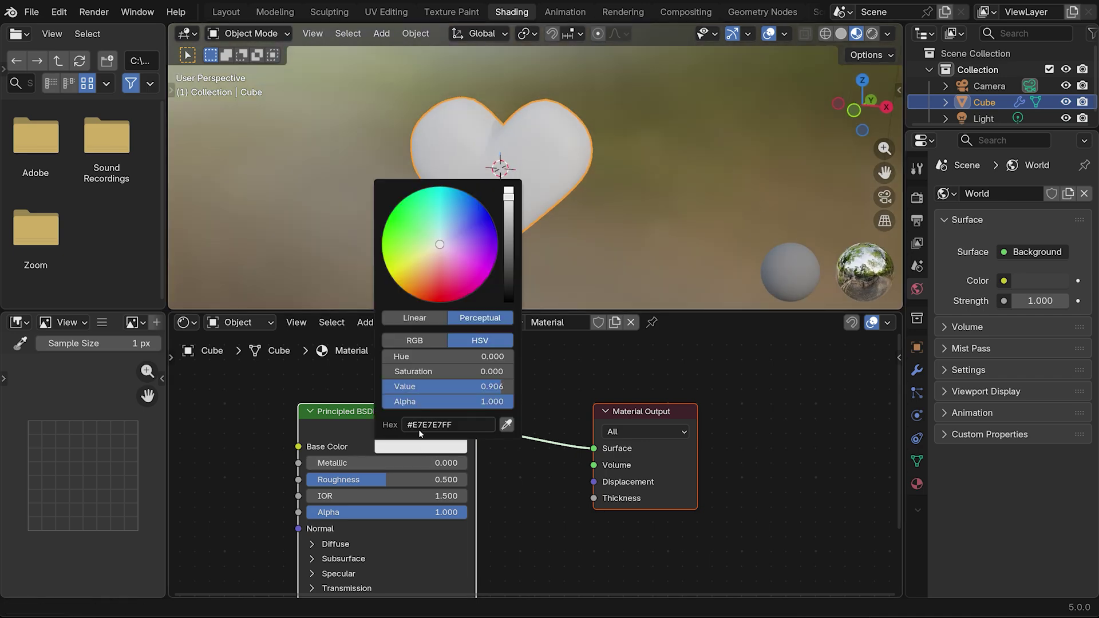
click(443, 296)
drag(448, 300, 453, 301)
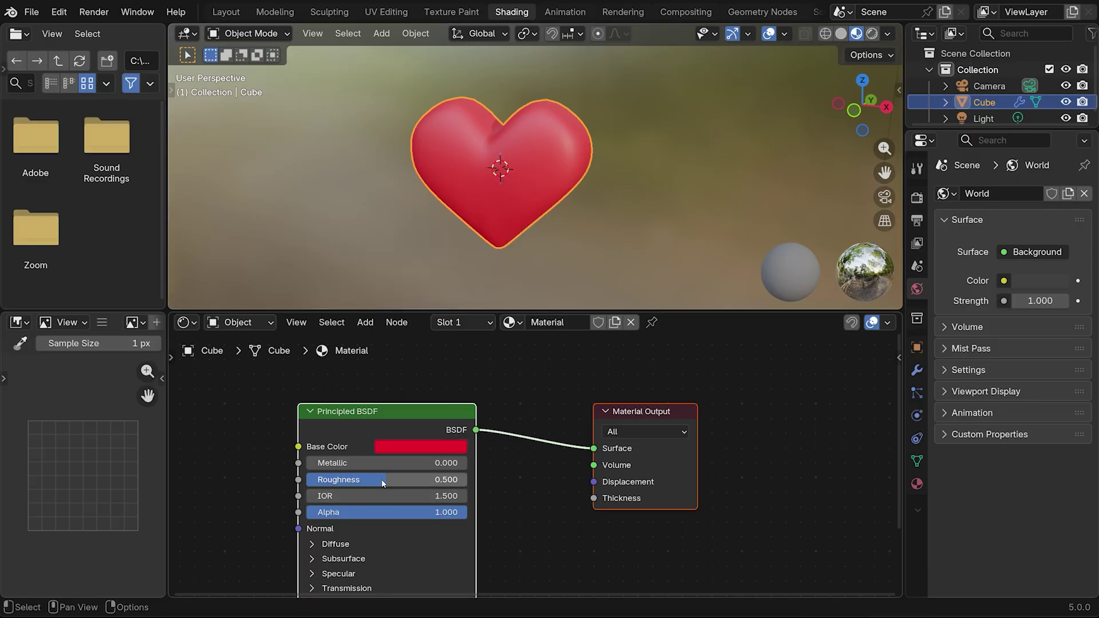
drag(412, 479, 394, 480)
Give the heart material's Principled BSDF a pinkish-red Emission color with a Strength of 0.5.
scroll(562, 411, down, 3)
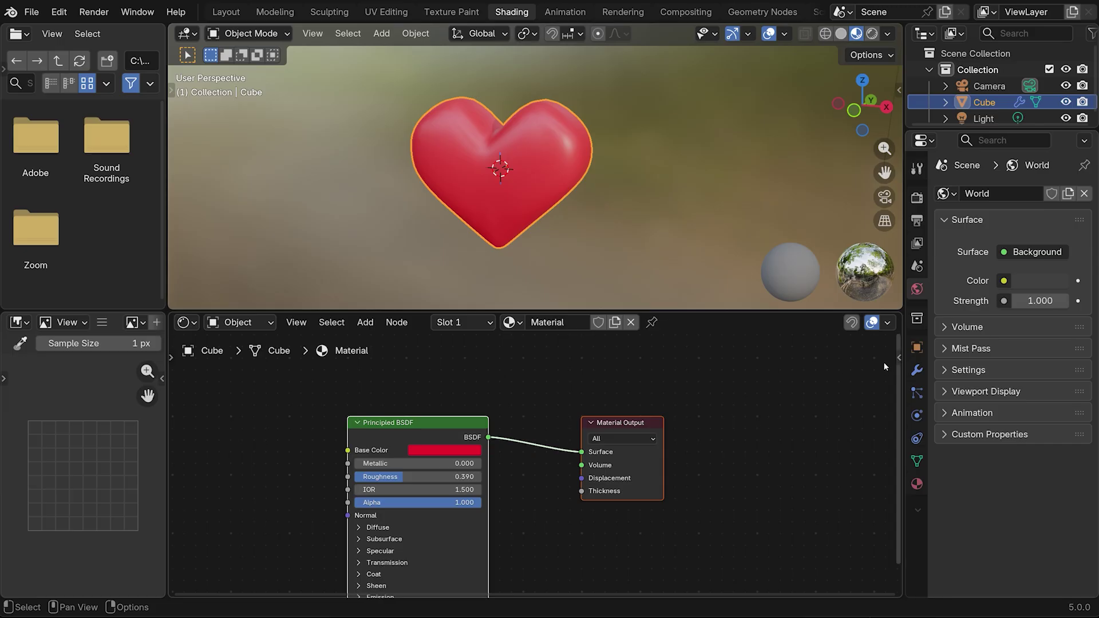
drag(897, 382, 891, 469)
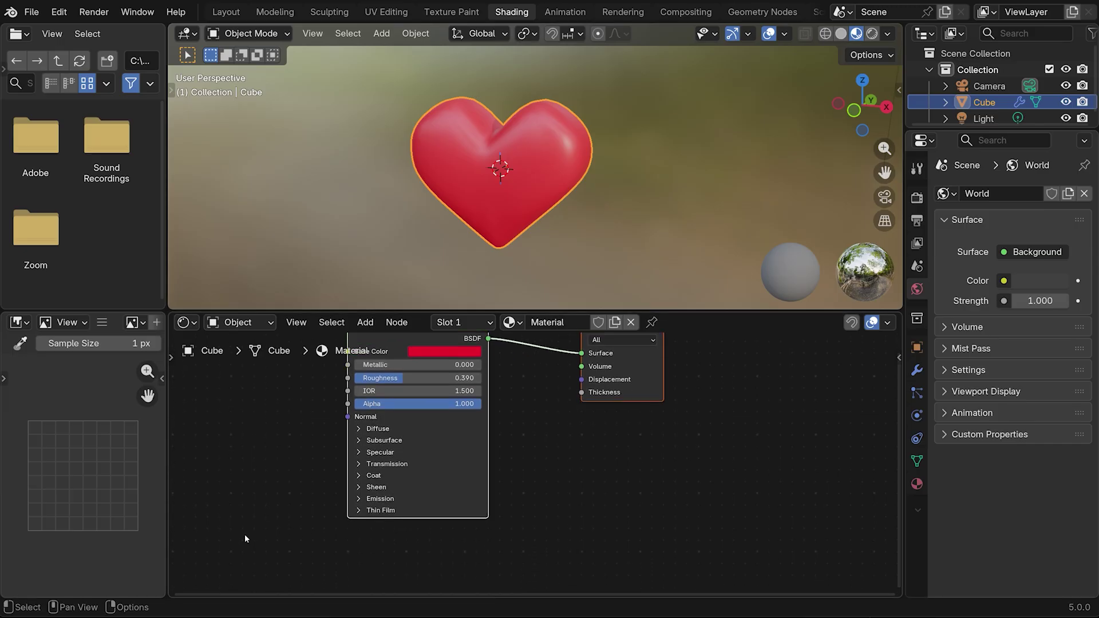
click(360, 499)
click(442, 512)
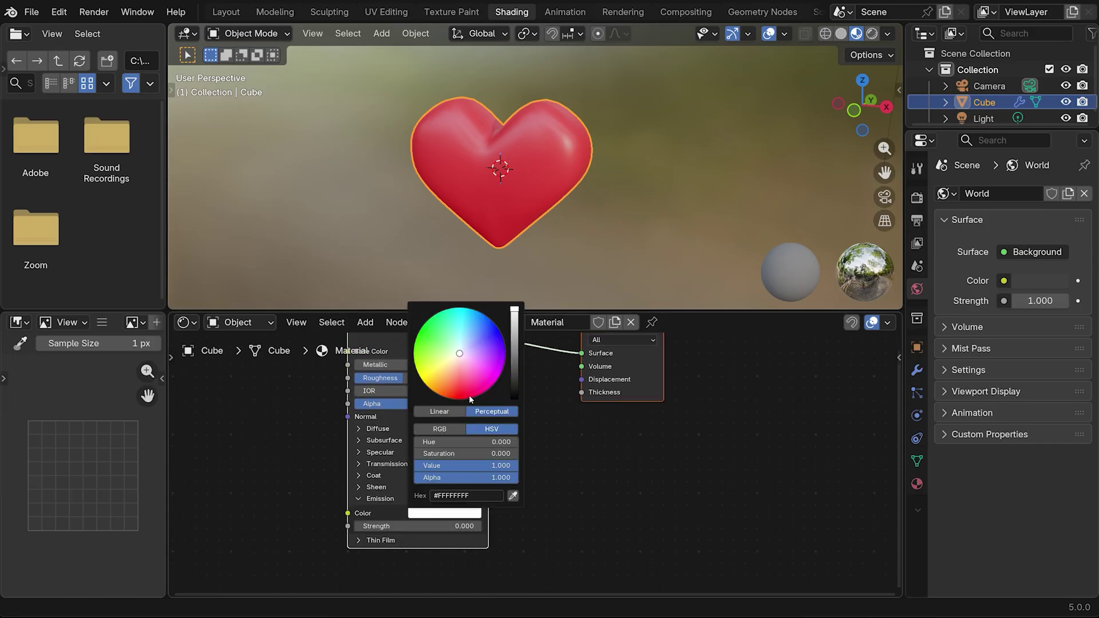
drag(468, 395, 472, 391)
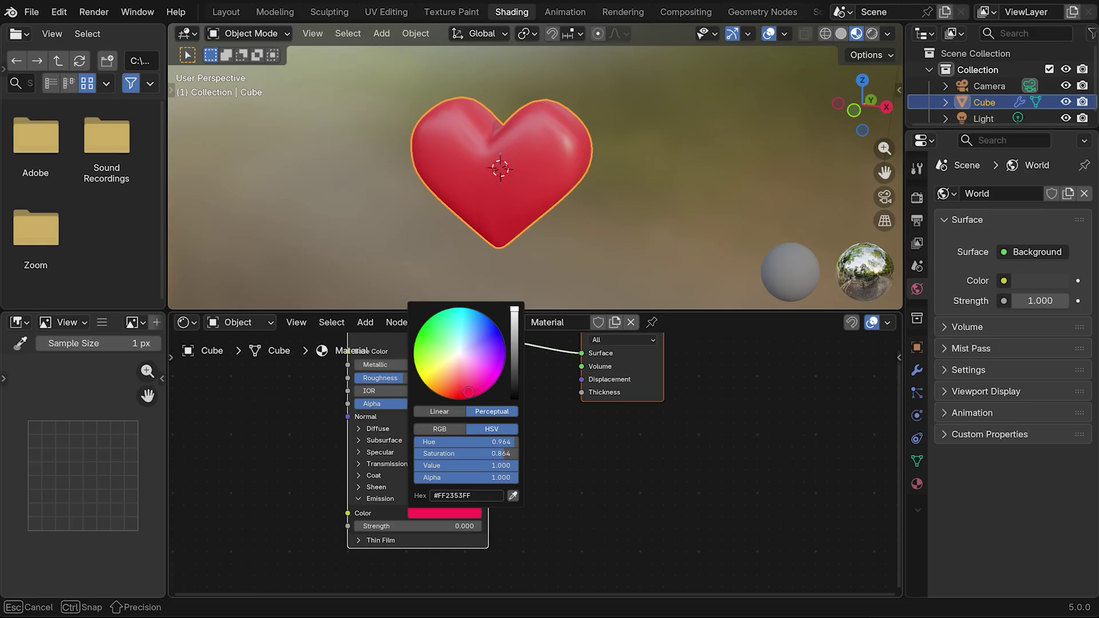
click(438, 528)
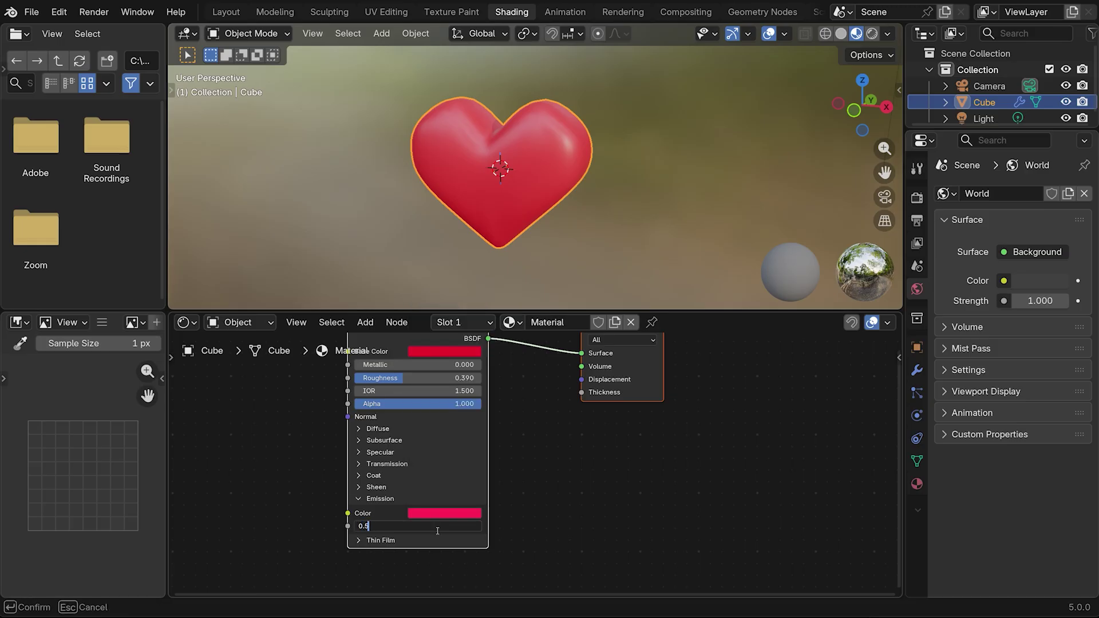
key(Return)
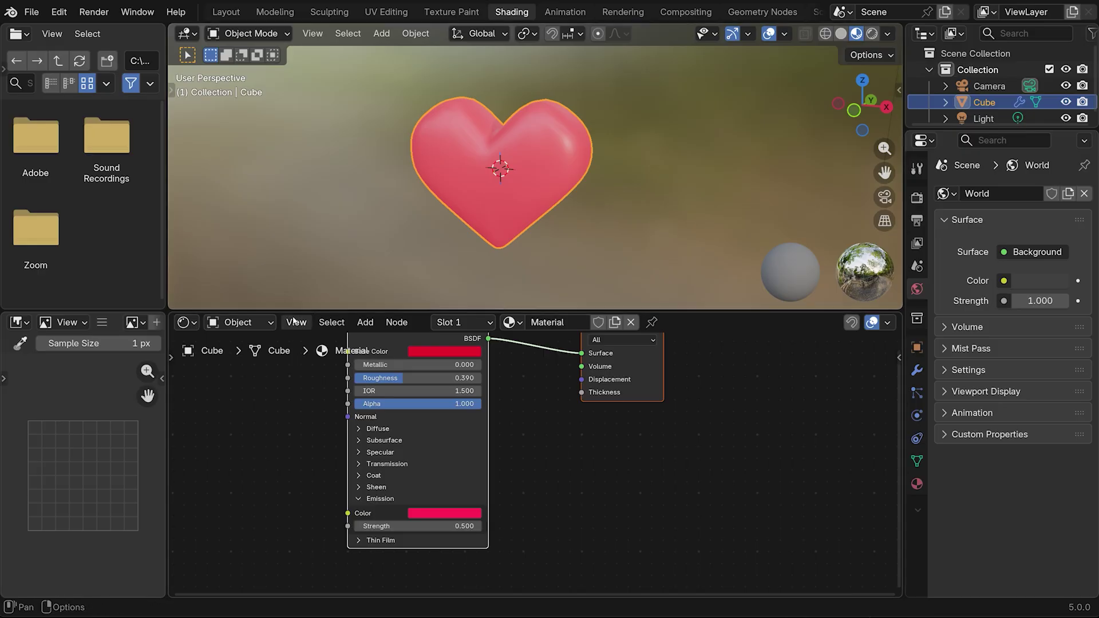
Switch the shader editor to the World nodes and move the Background node closer to World Output.
click(240, 322)
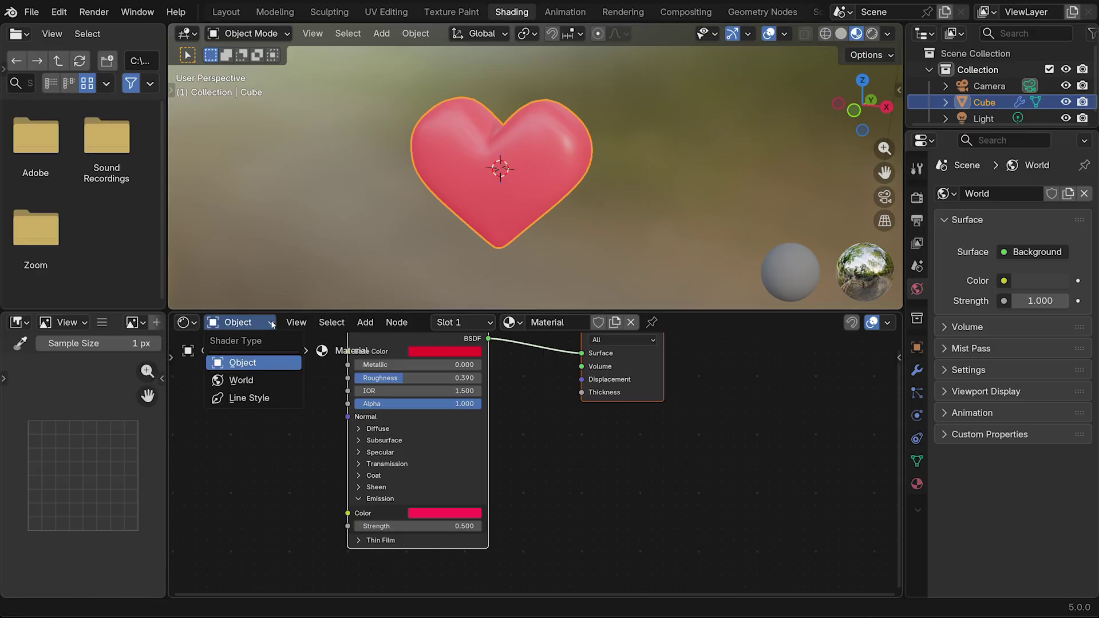
click(247, 381)
click(462, 412)
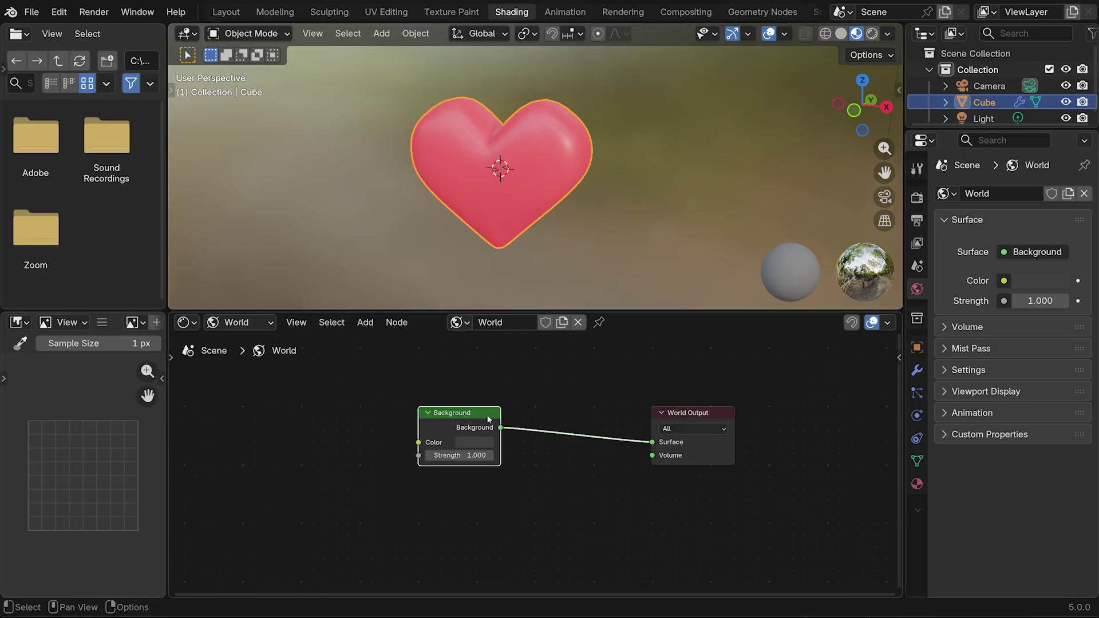
drag(488, 418, 551, 416)
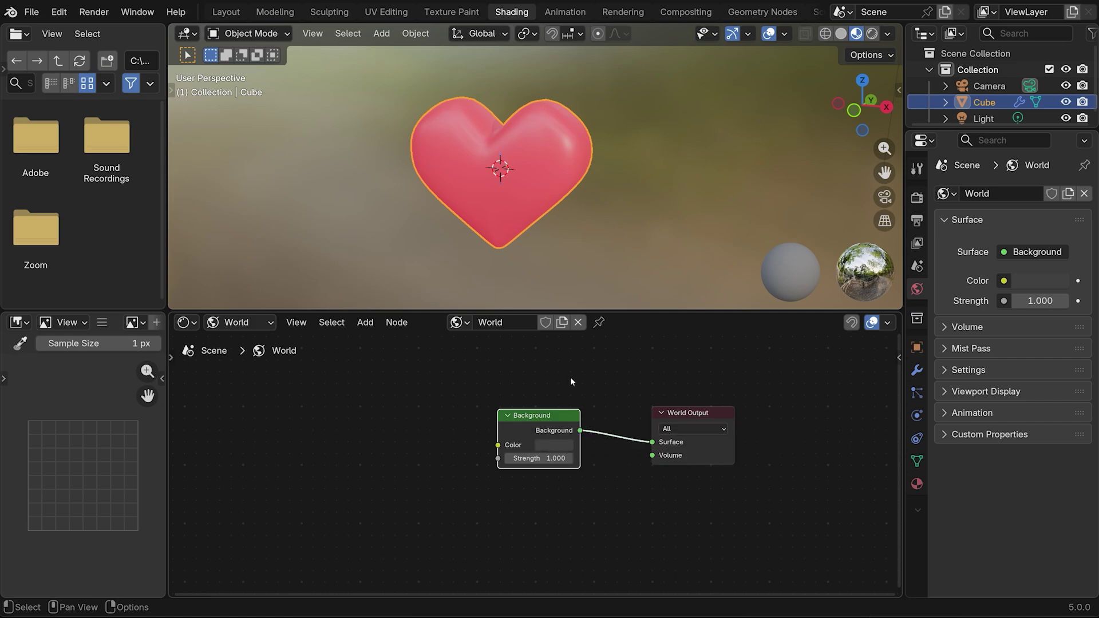
Add an Environment Texture node and place it ahead of the Background node.
key(shift+a)
mouse_move(417, 524)
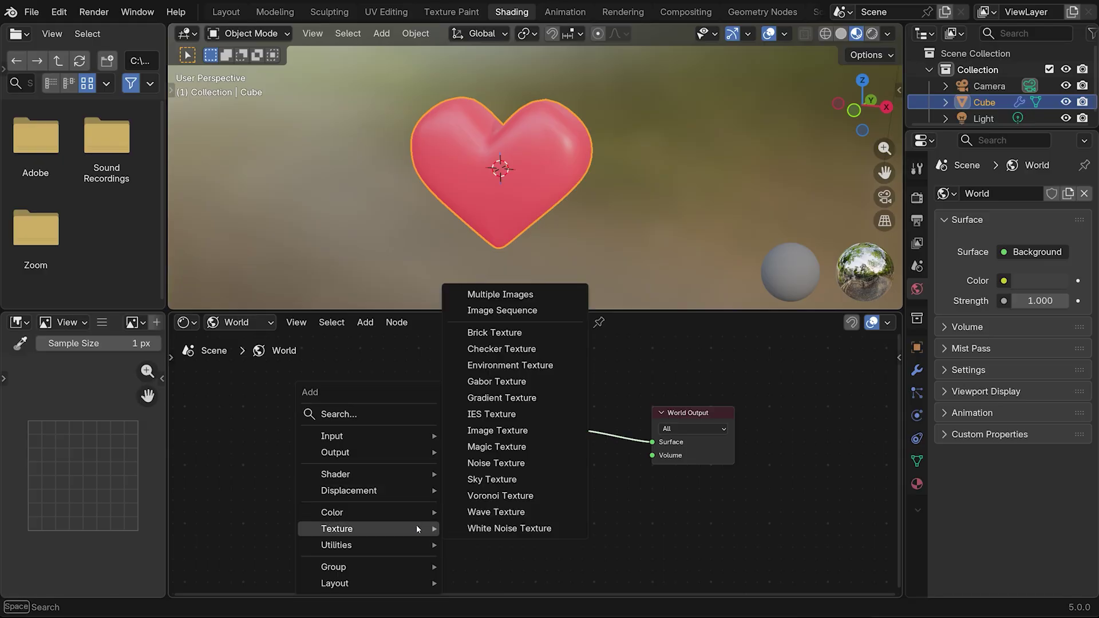
click(492, 364)
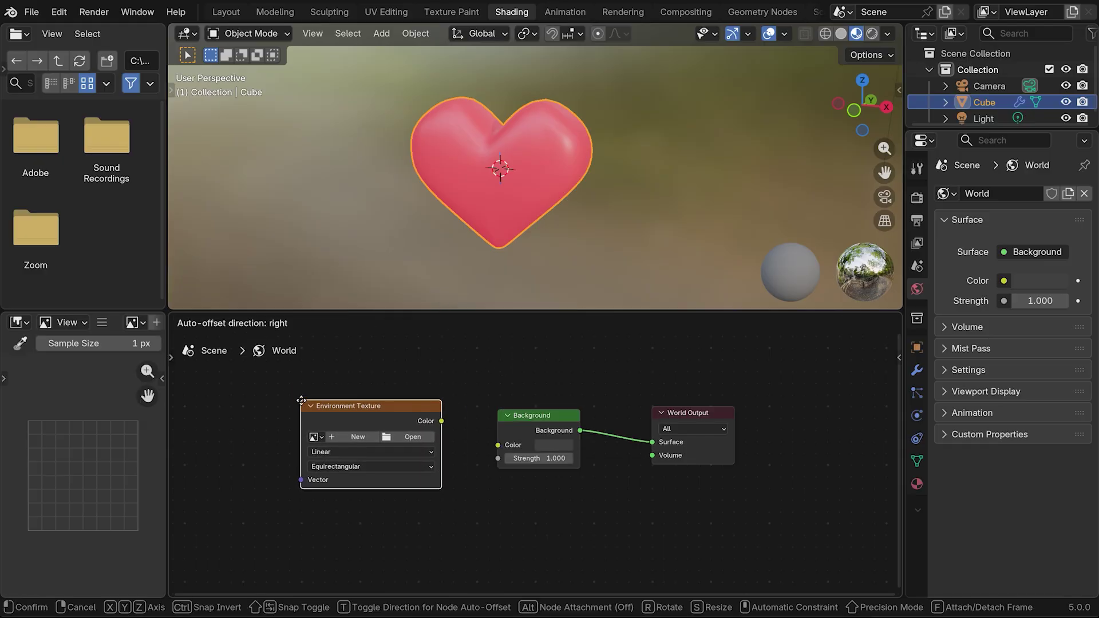
click(293, 401)
Load kloppenheim_07_puresky_2k.exr into the Environment Texture, linked to the Background's Color, and display the viewport in Rendered shading.
click(394, 436)
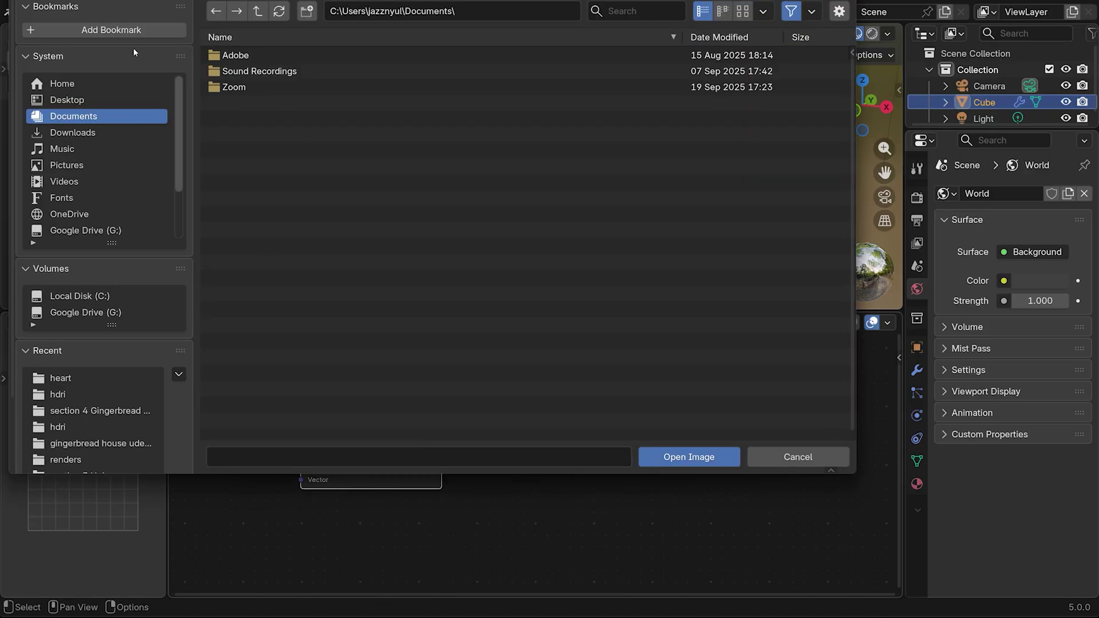
click(58, 394)
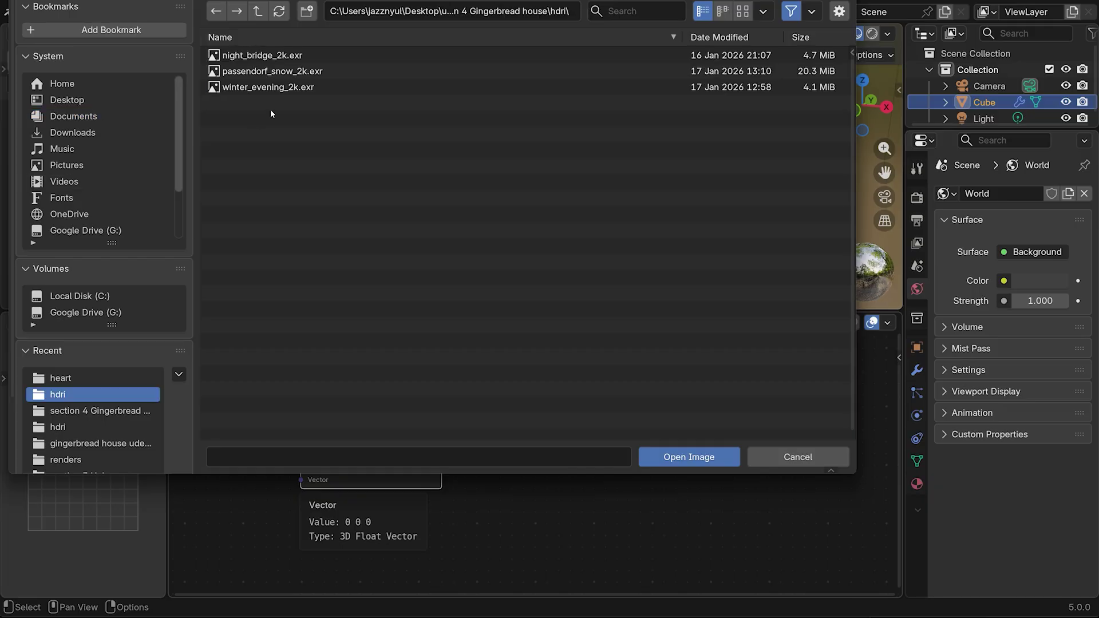
click(58, 426)
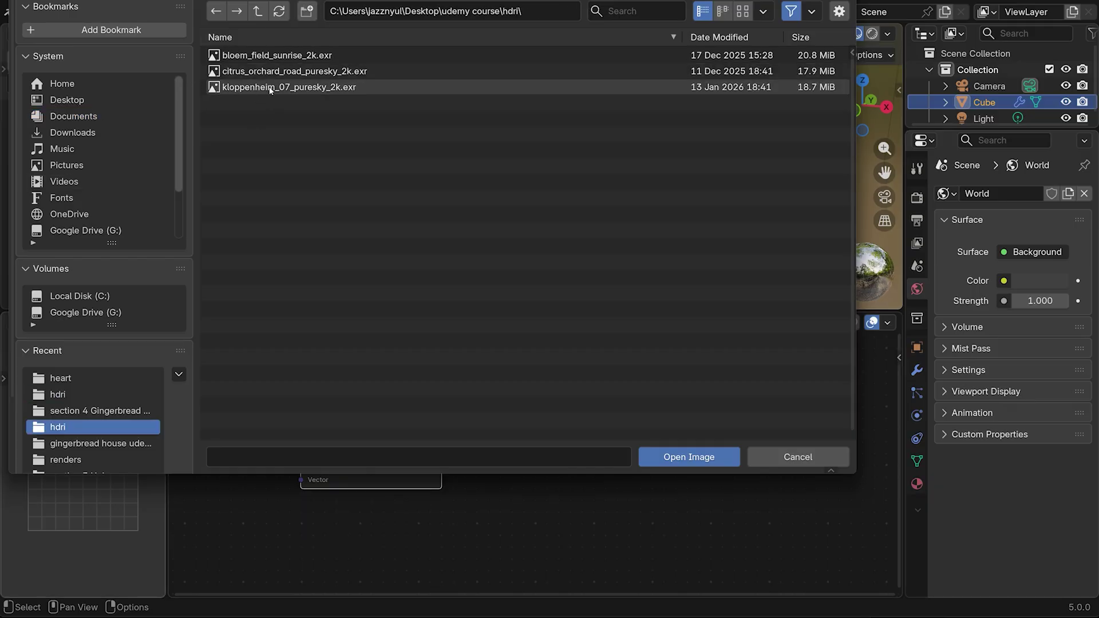
mouse_move(277, 91)
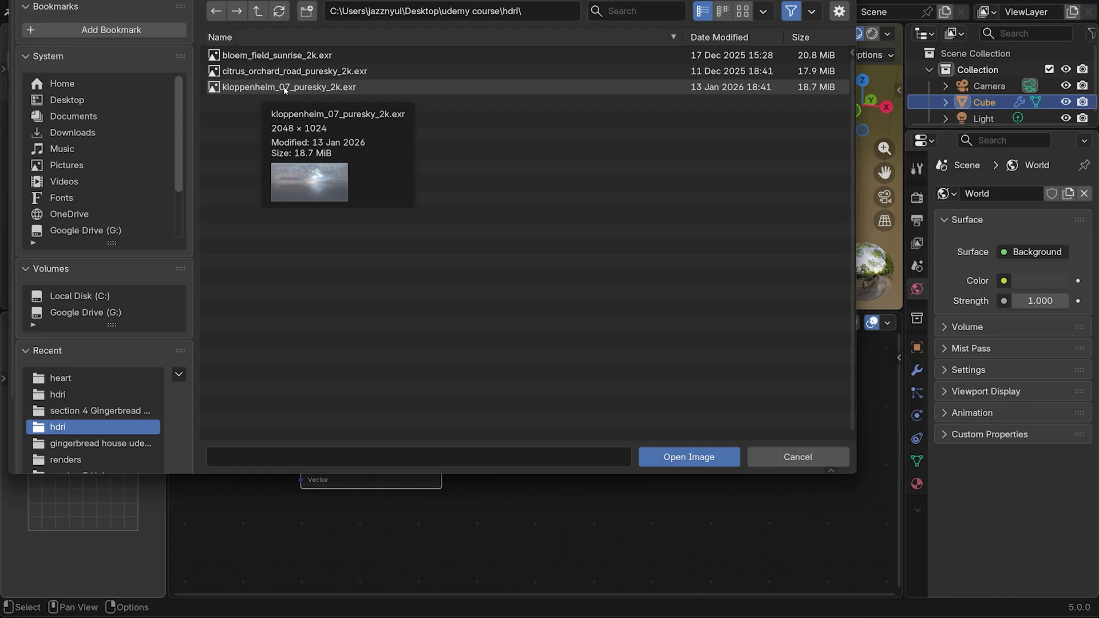
double_click(284, 87)
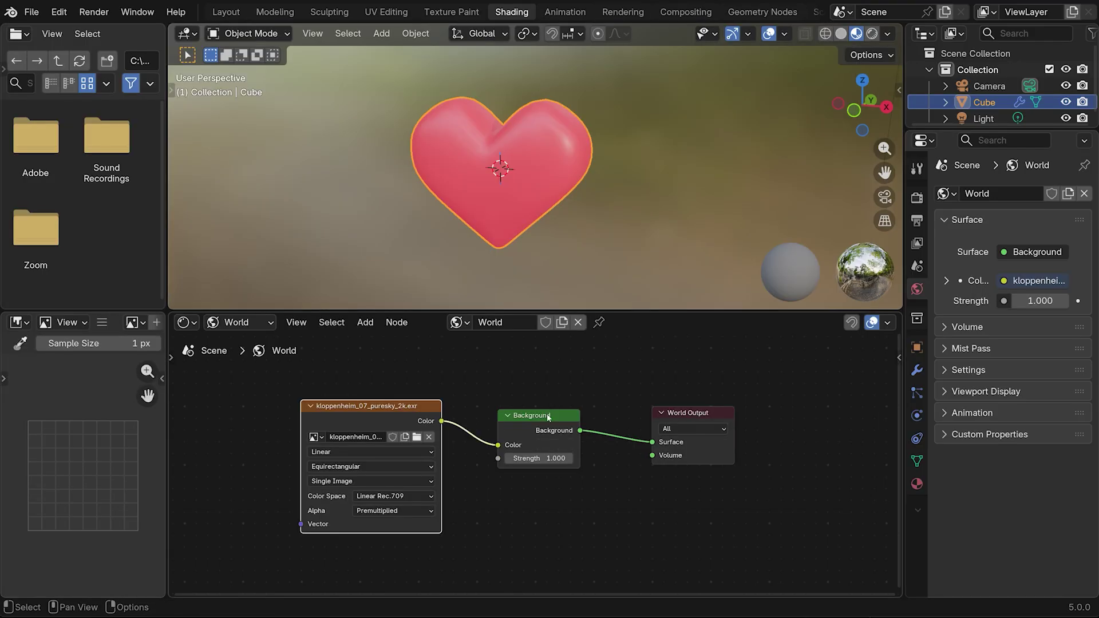
click(871, 33)
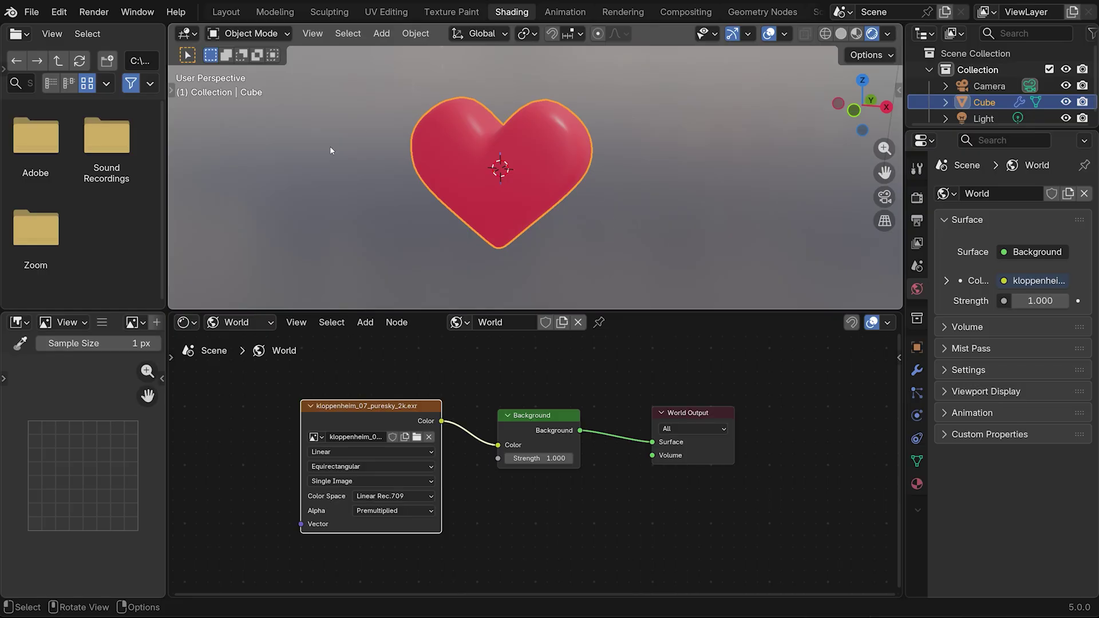
Duplicate the World's Background node and place the copy directly below the original.
scroll(669, 161, down, 6)
scroll(668, 161, up, 6)
click(539, 418)
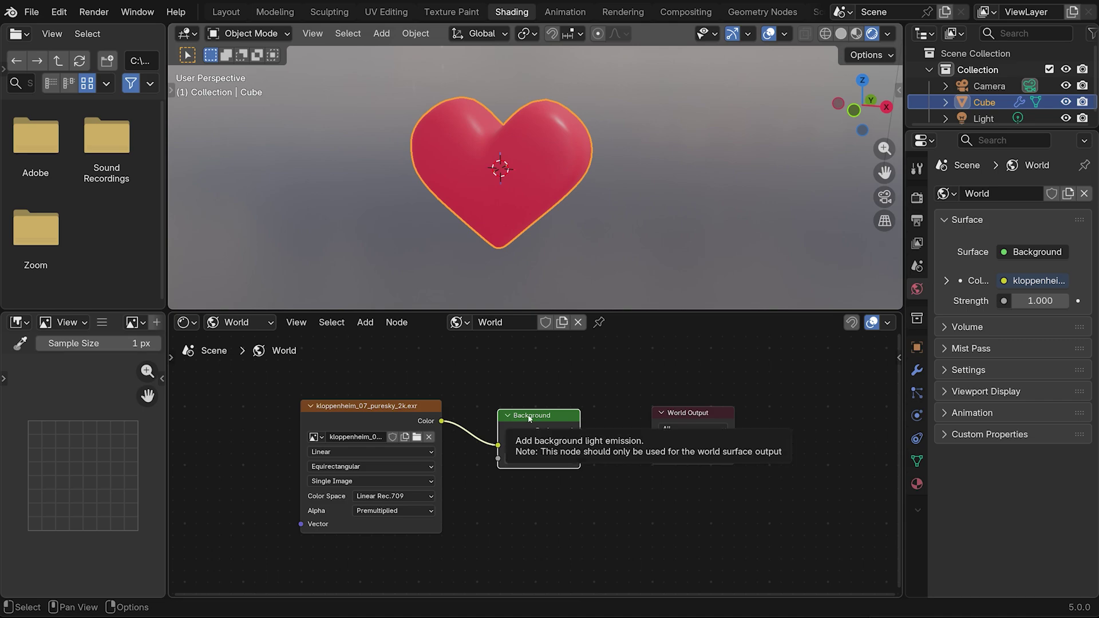
key(shift+d)
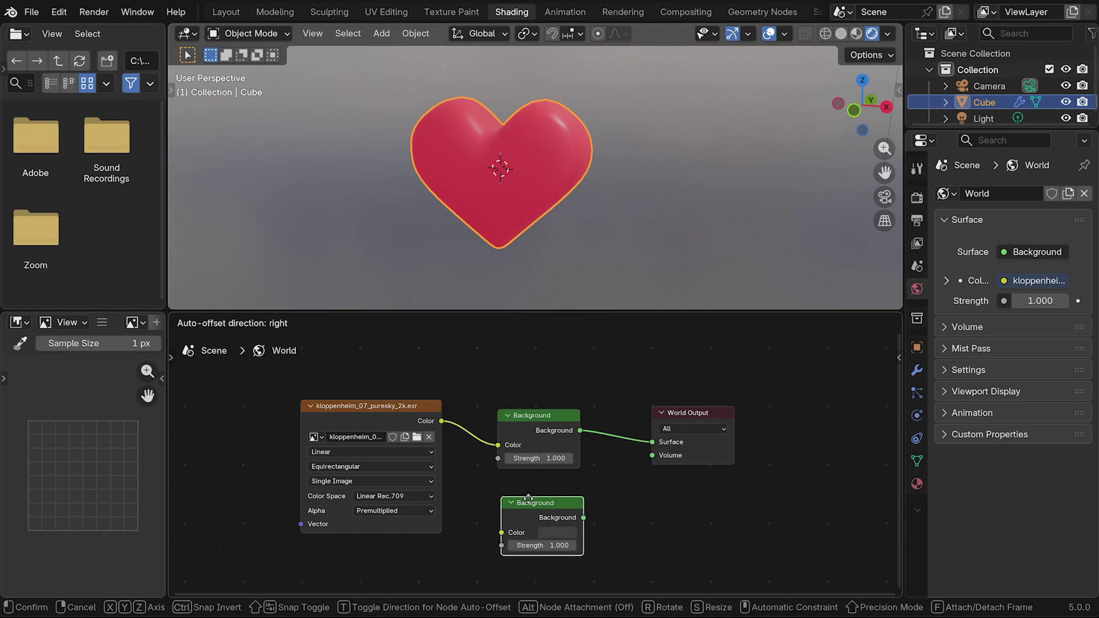
click(523, 497)
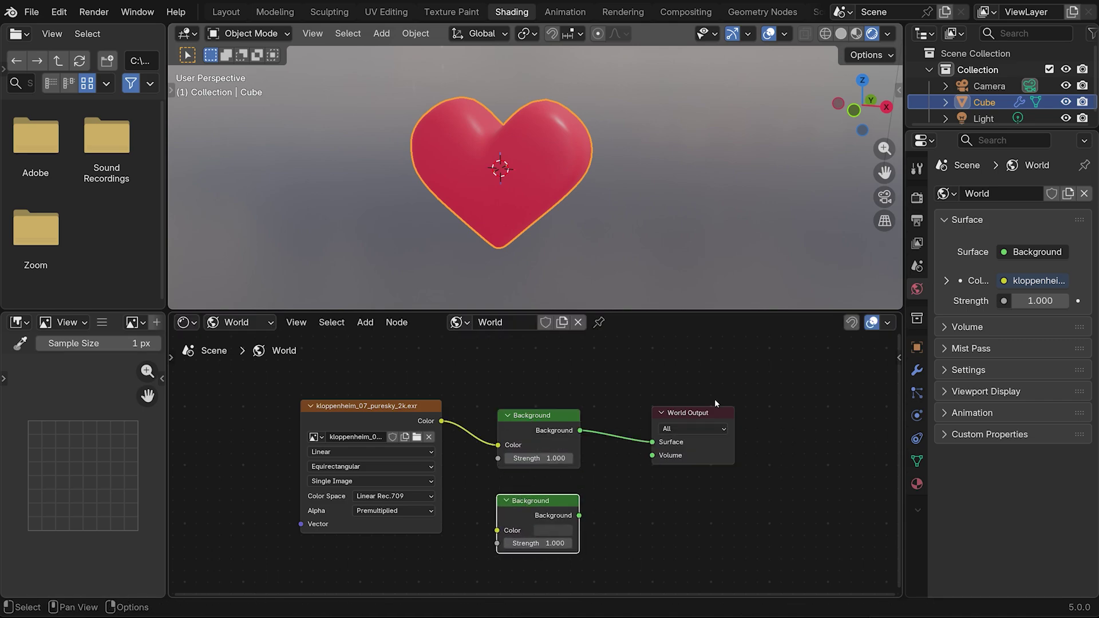
Insert a Mix Shader between the upper Background and World Output, and link the duplicated Background to its second Shader input.
drag(715, 411, 781, 420)
key(shift+a)
mouse_move(626, 431)
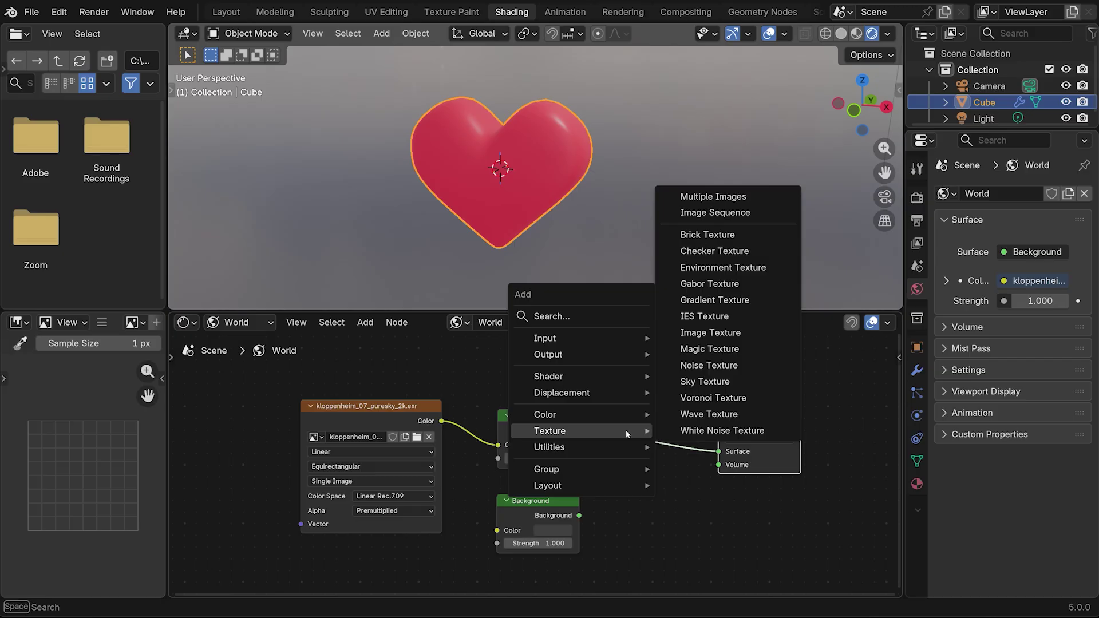
mouse_move(639, 377)
click(701, 392)
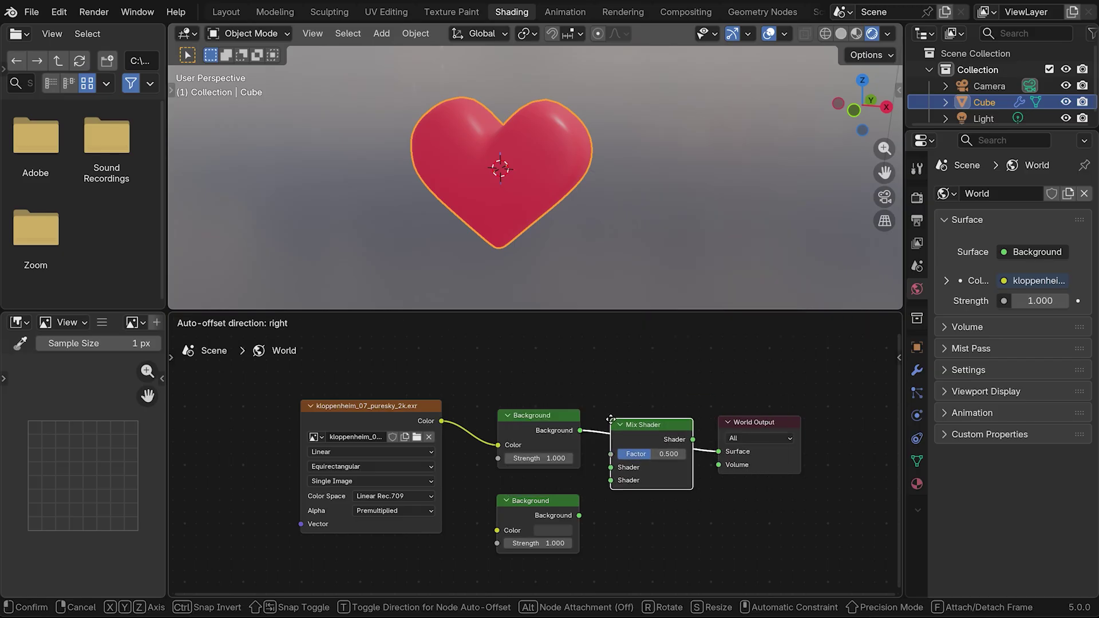
click(610, 417)
drag(586, 516, 611, 477)
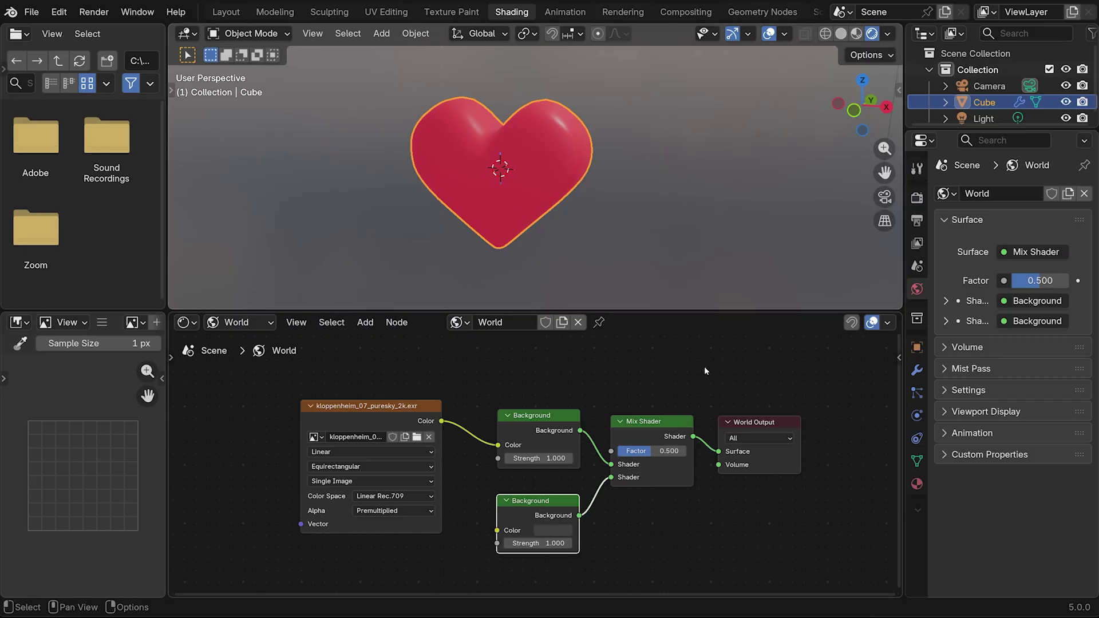
Add a Light Path node above the Background nodes and link its Is Camera Ray output to the Mix Shader's Factor.
scroll(704, 368, down, 7)
drag(898, 440, 893, 386)
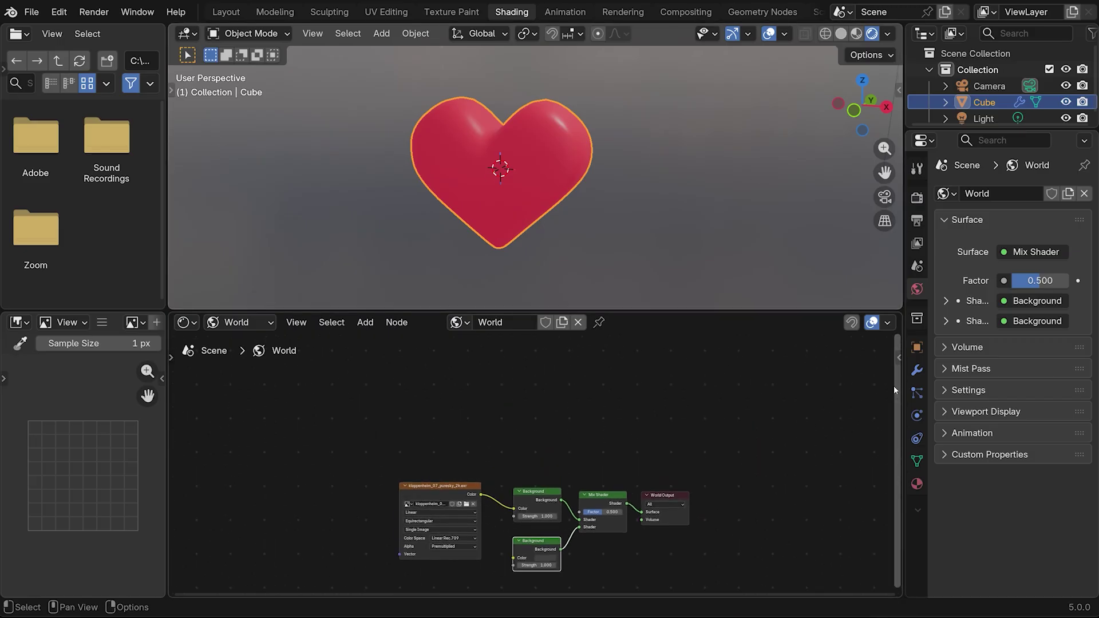
scroll(568, 390, down, 1)
key(shift+a)
mouse_move(578, 432)
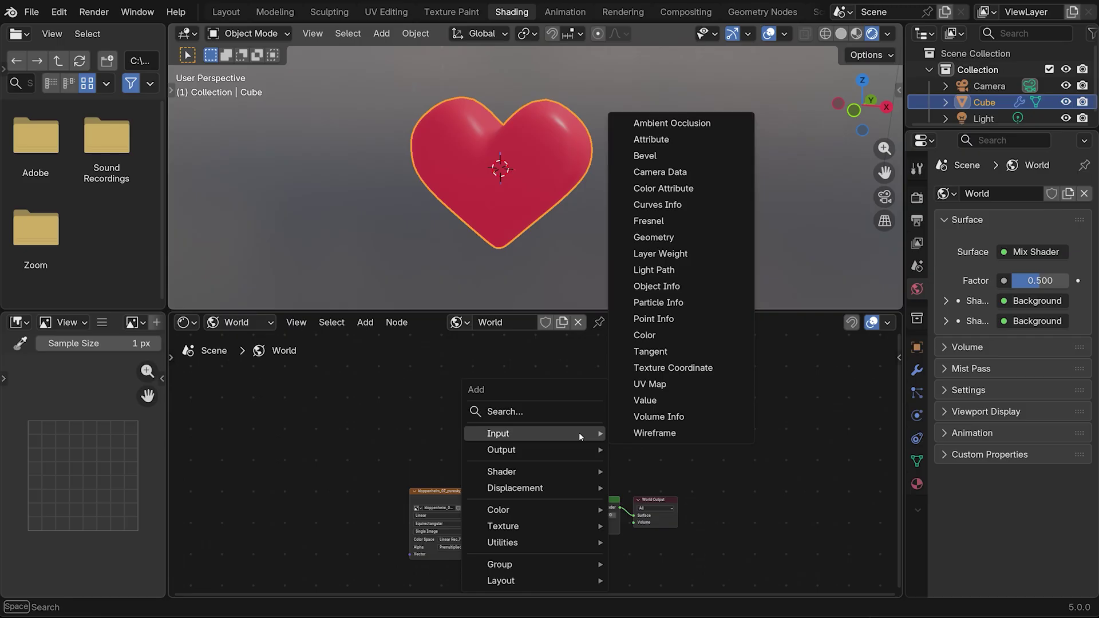
click(658, 270)
click(517, 305)
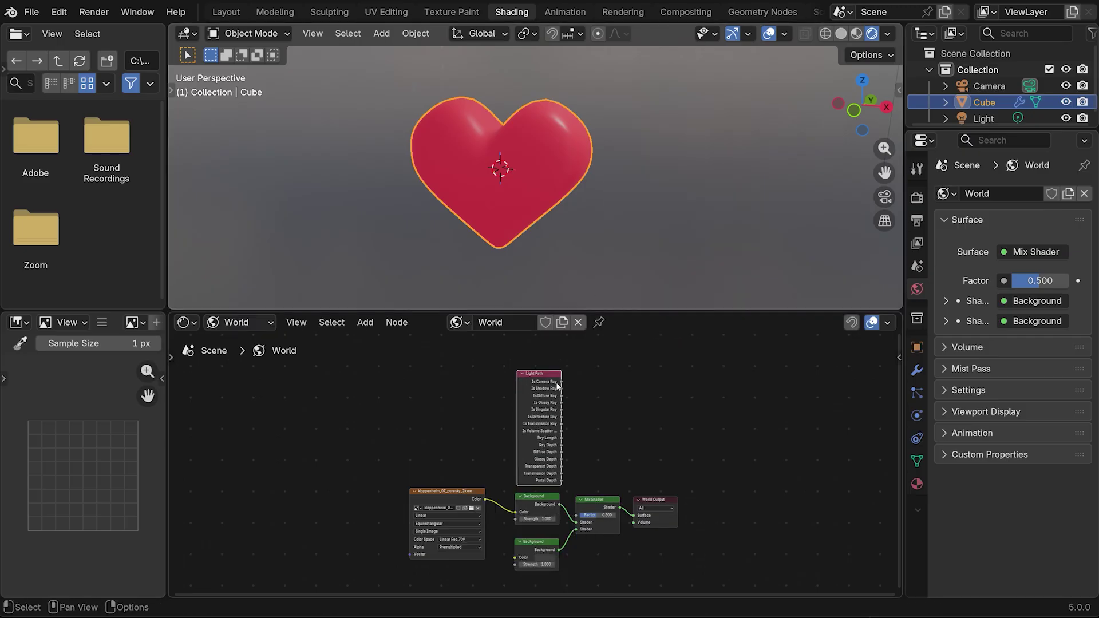
drag(561, 382, 576, 515)
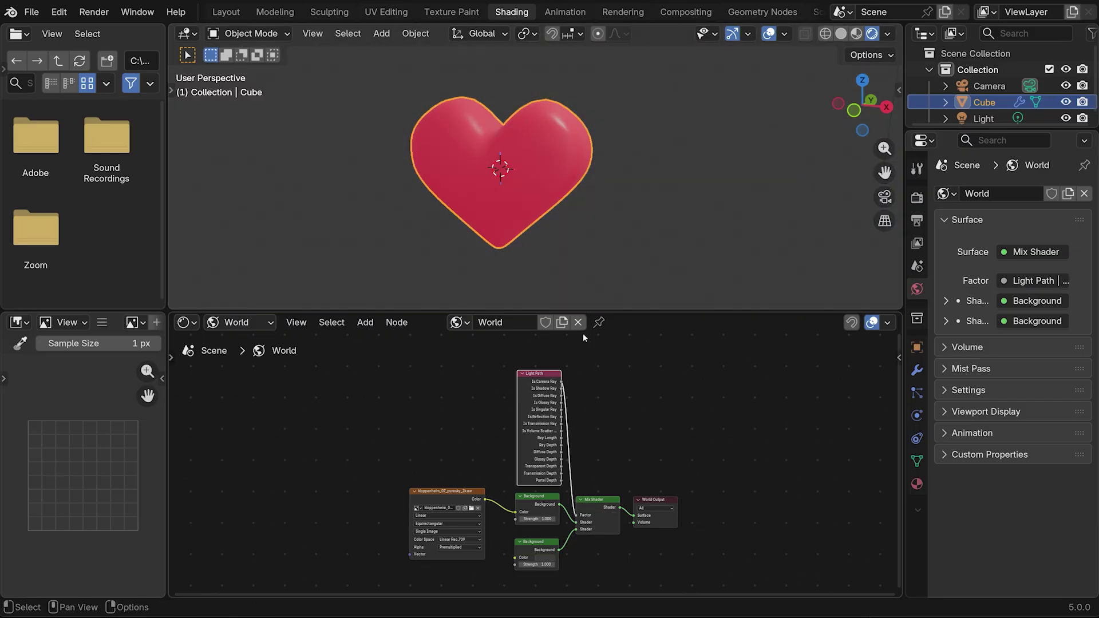
Set the Color of the lower Background node to black.
click(550, 555)
click(548, 558)
click(592, 498)
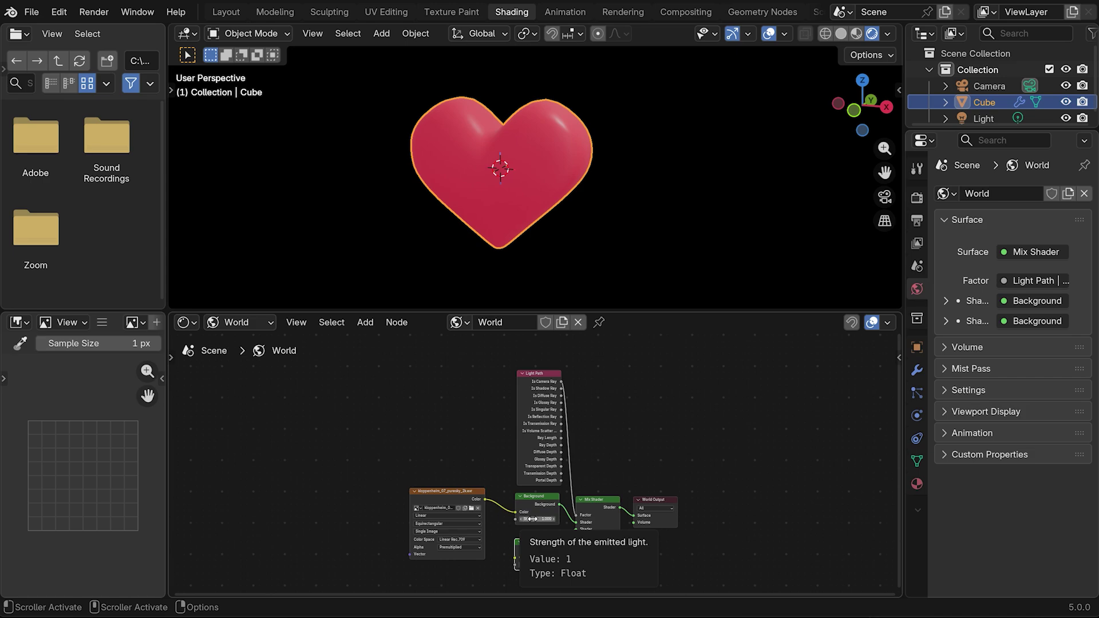
Adjust the Strength of the HDRI's Background node to about 7.8.
click(533, 518)
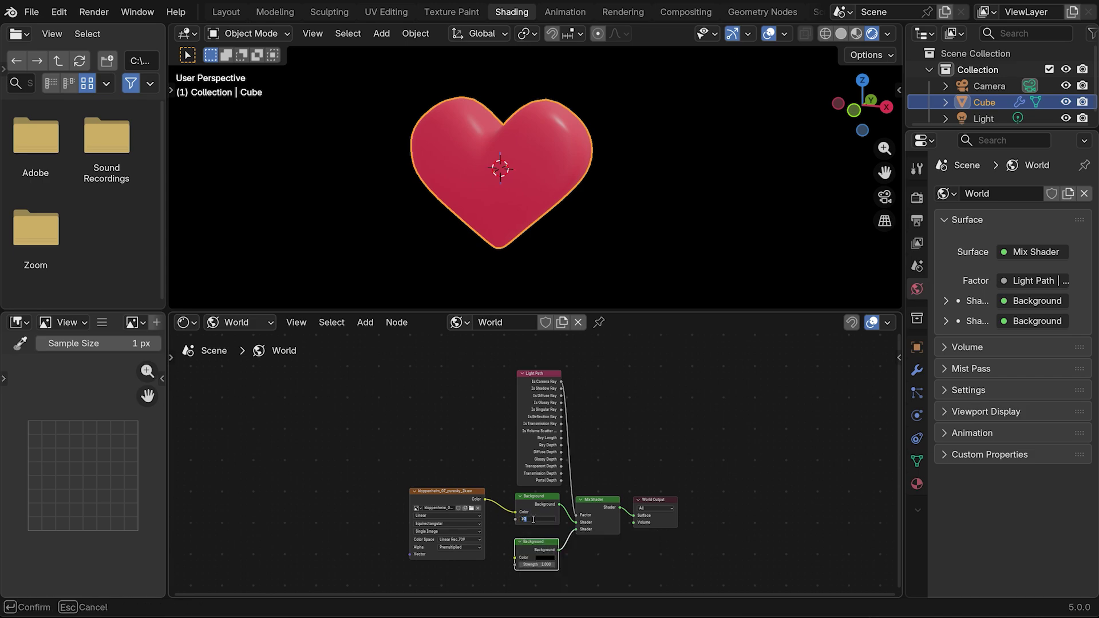
key(Return)
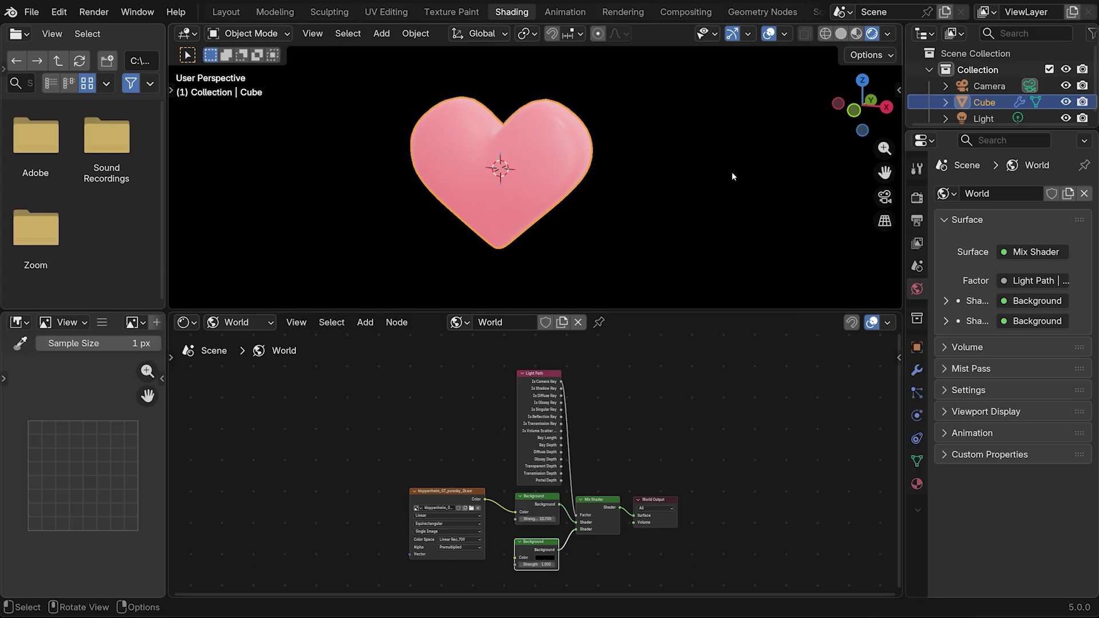
drag(537, 518, 525, 519)
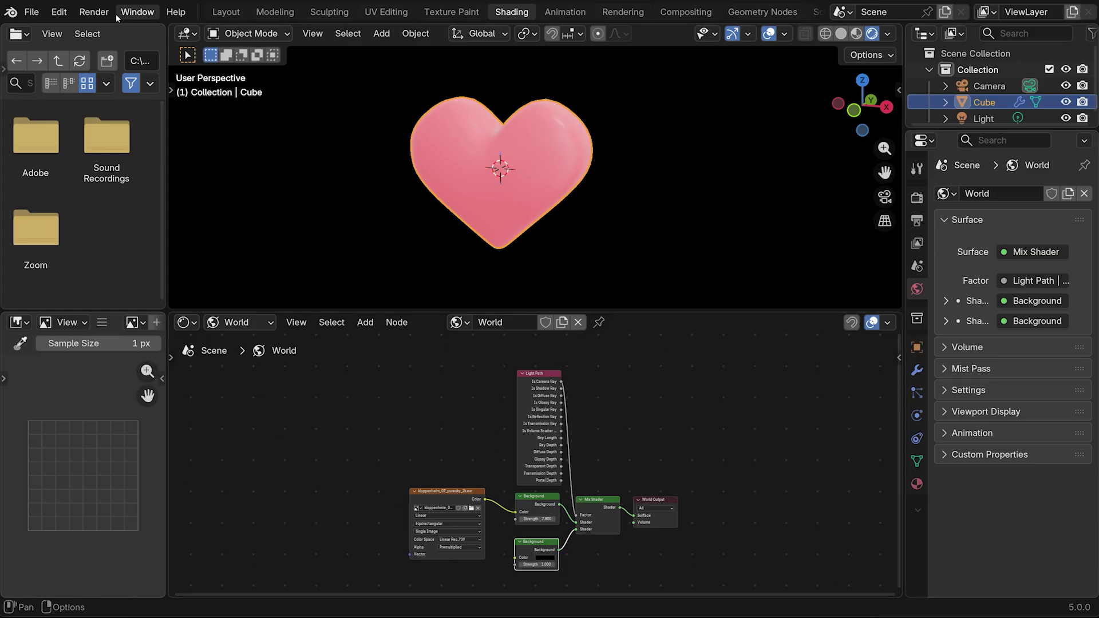
Switch to the Layout workspace with Rendered viewport shading and check the available render engines.
click(234, 11)
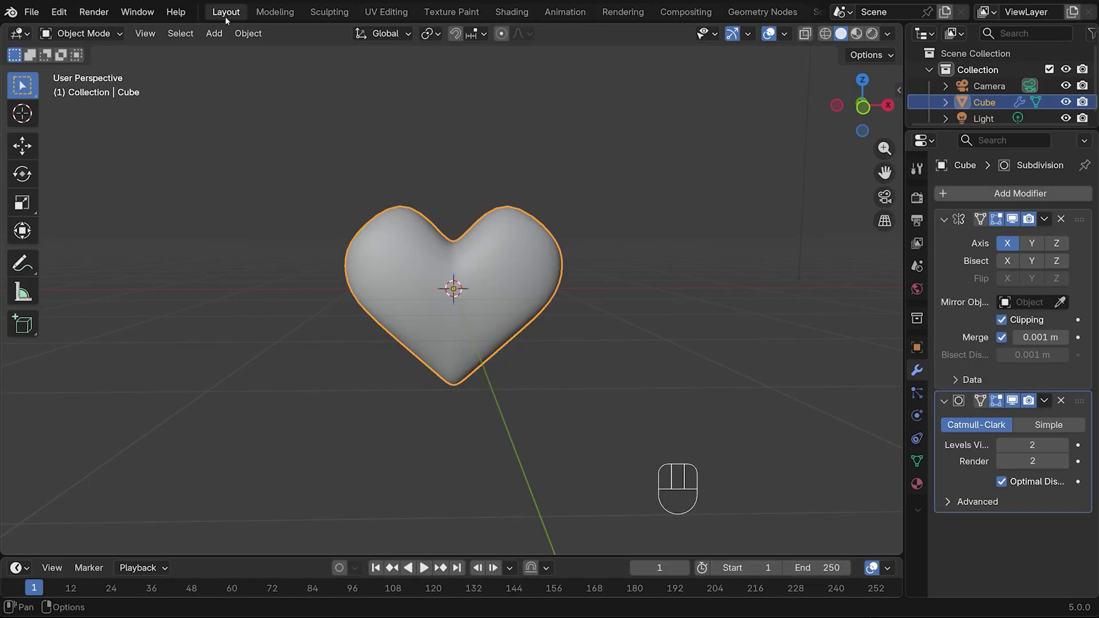
click(871, 34)
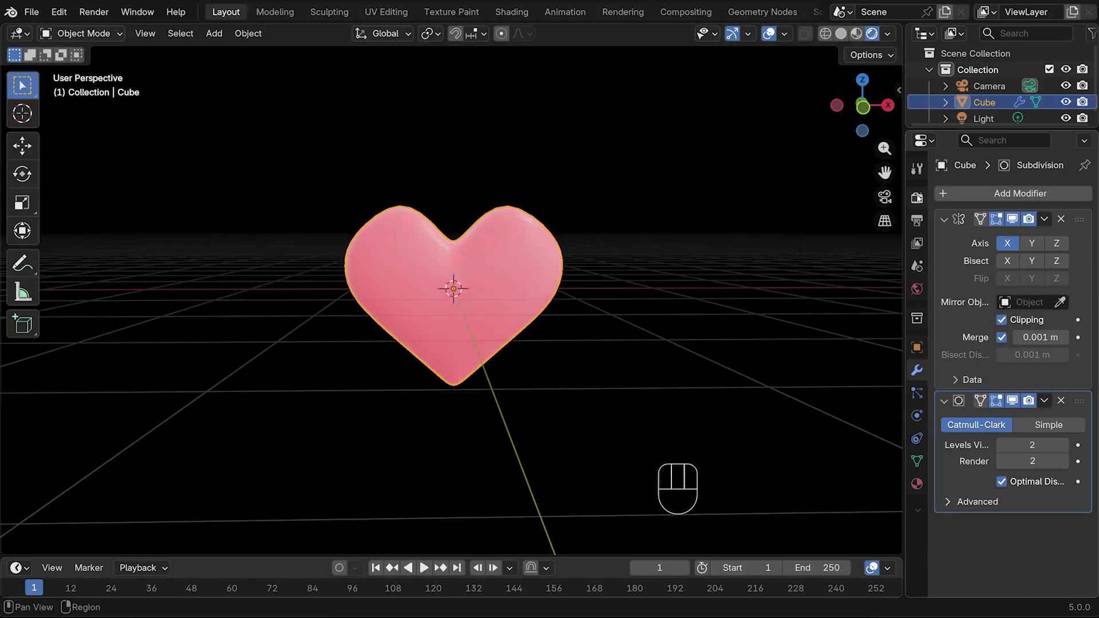
click(916, 198)
click(1030, 194)
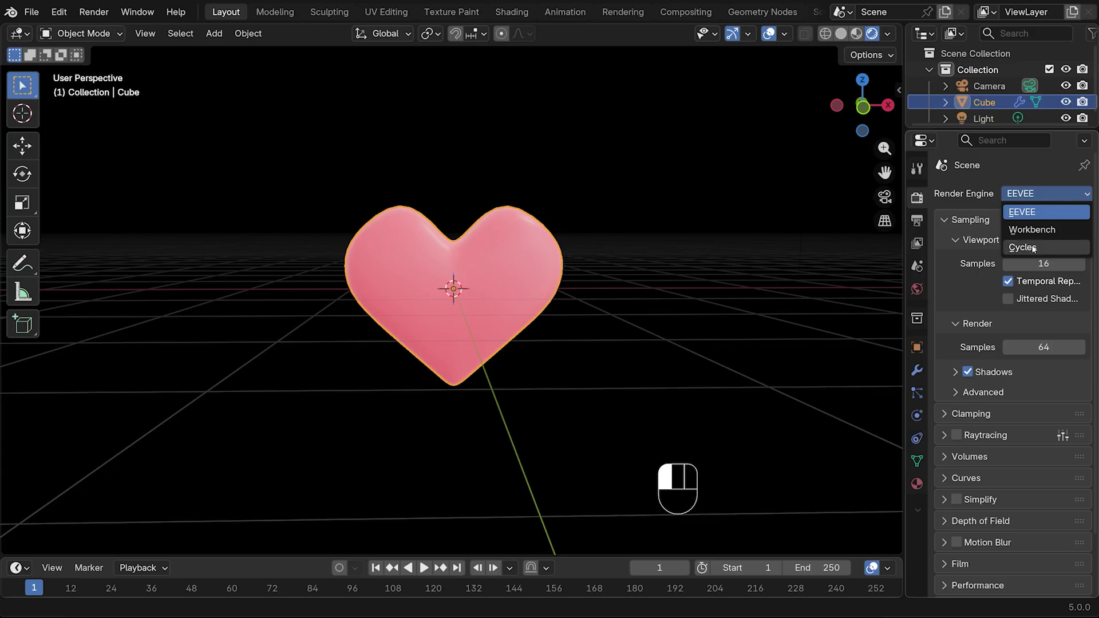
middle_drag(662, 271, 635, 277)
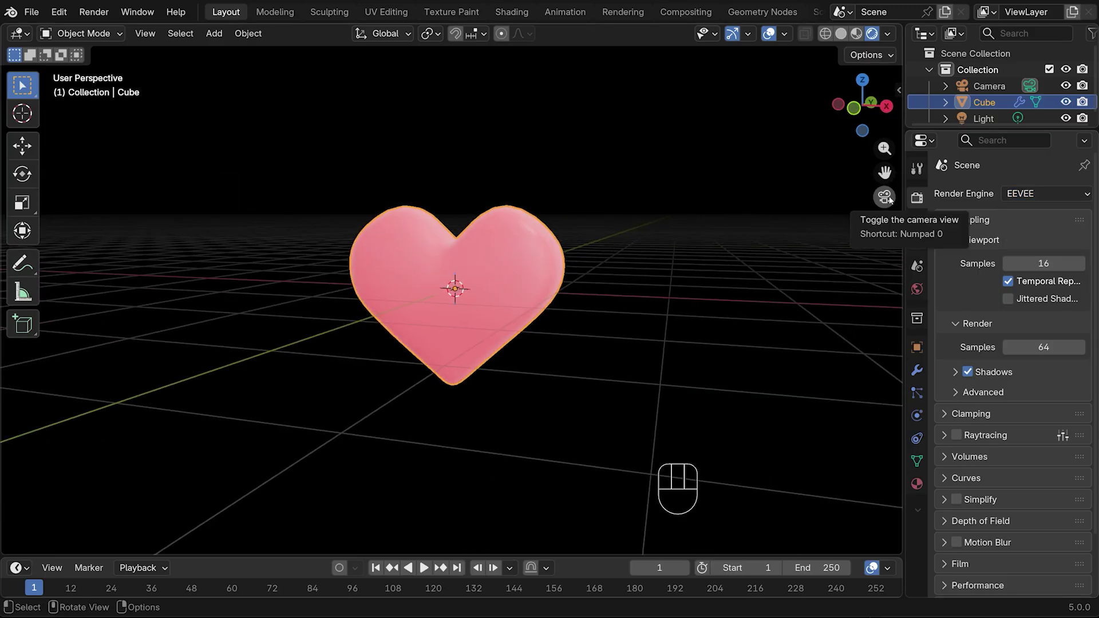
Enter the camera view, lock the camera to the view and reorient it to face the heart almost head-on.
click(886, 197)
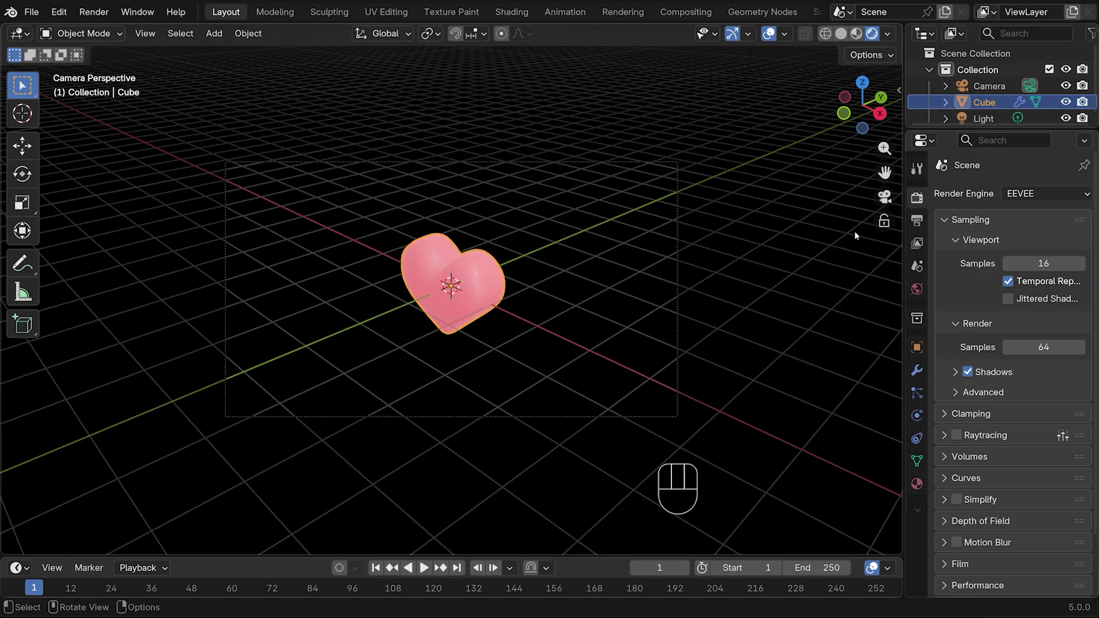
click(884, 221)
middle_drag(670, 313, 715, 289)
scroll(716, 289, up, 3)
scroll(717, 289, down, 3)
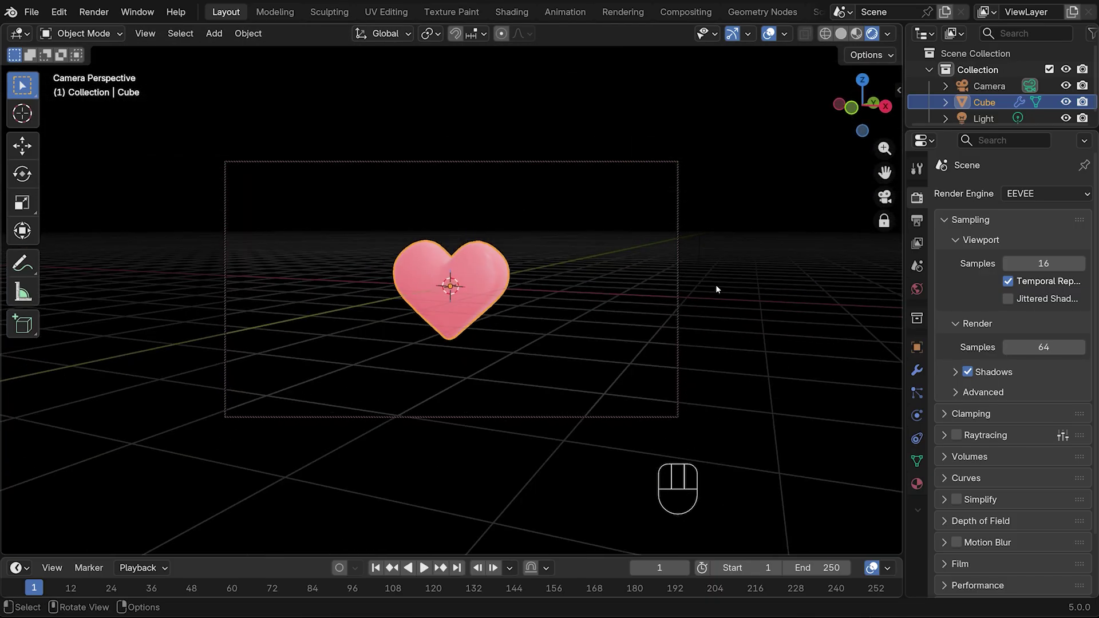
In front view, duplicate the heart to its upper right and scale the copy to about 0.45.
click(885, 197)
key(KP_1)
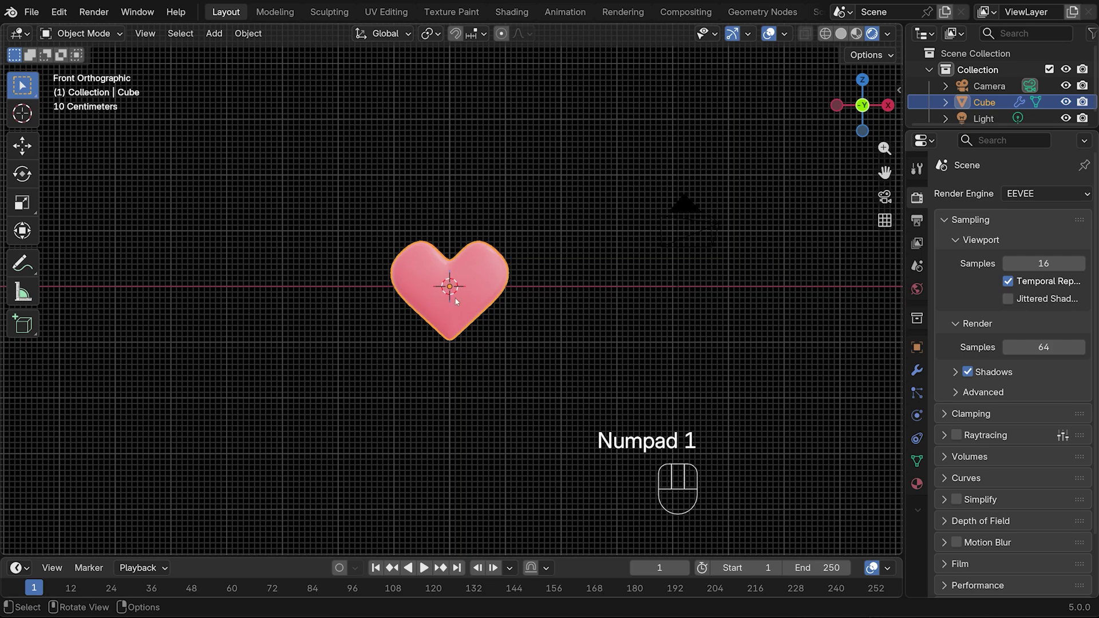
key(shift+d)
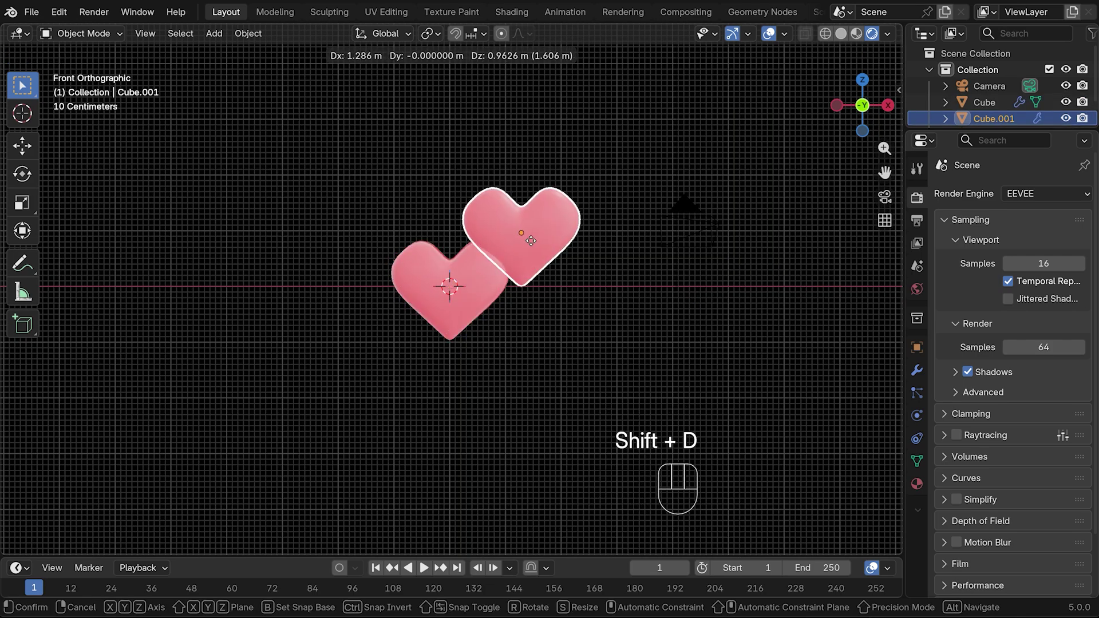
click(580, 222)
key(s)
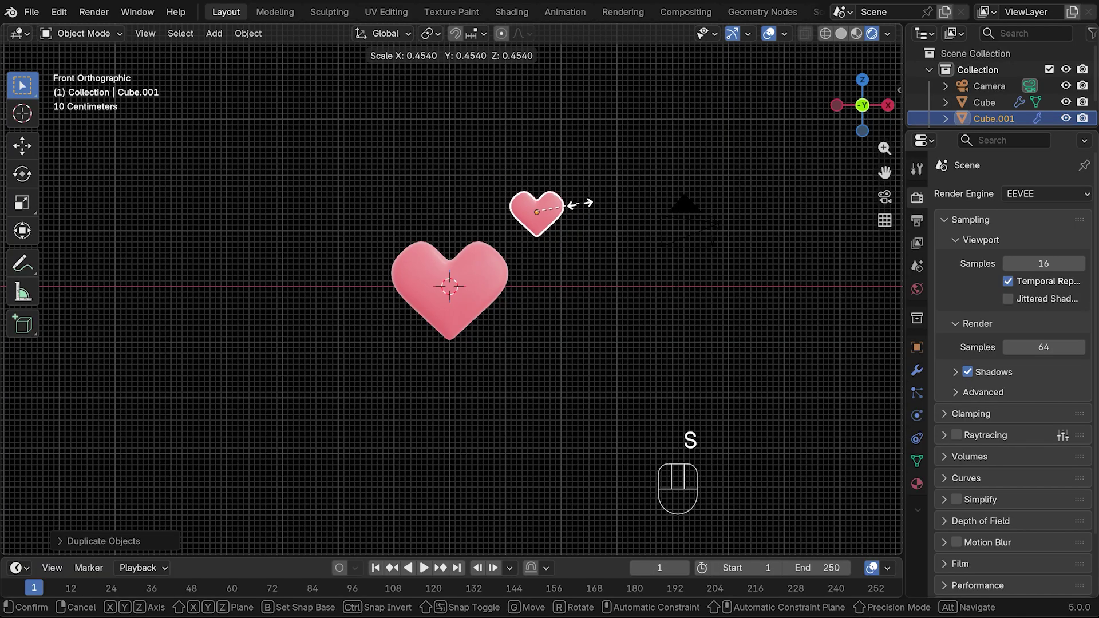
click(576, 232)
Duplicate the small heart up and to the left, above the main heart, and scale the copy down further.
key(shift+d)
click(509, 216)
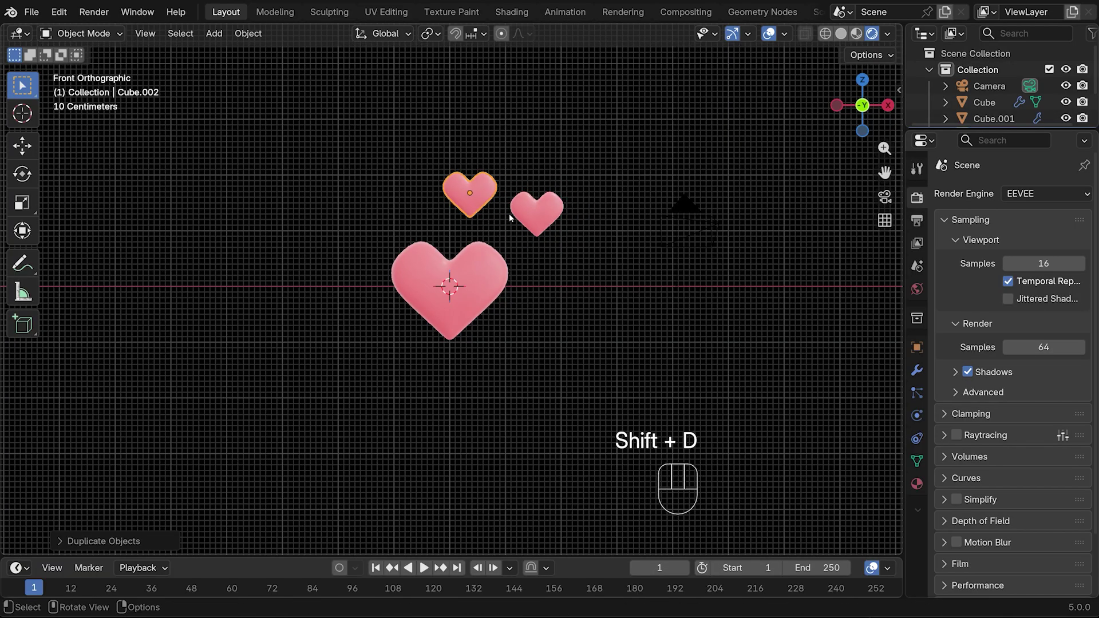
key(s)
click(558, 173)
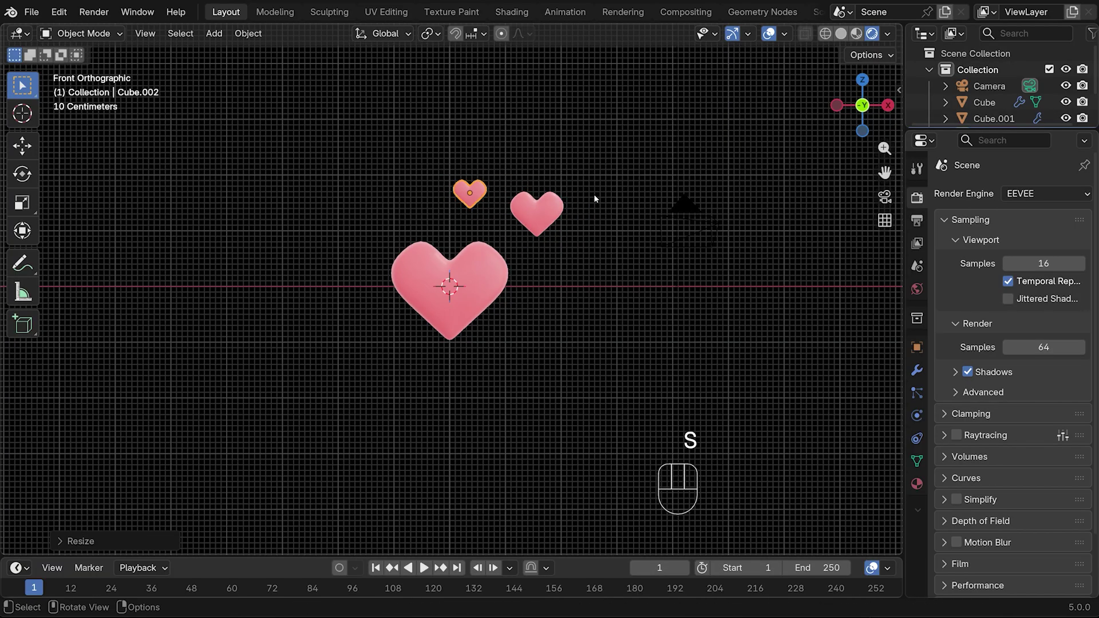
Shift the upper-right heart back along the Y axis in side view, then pan the locked camera to center the group of hearts.
key(KP_3)
click(454, 230)
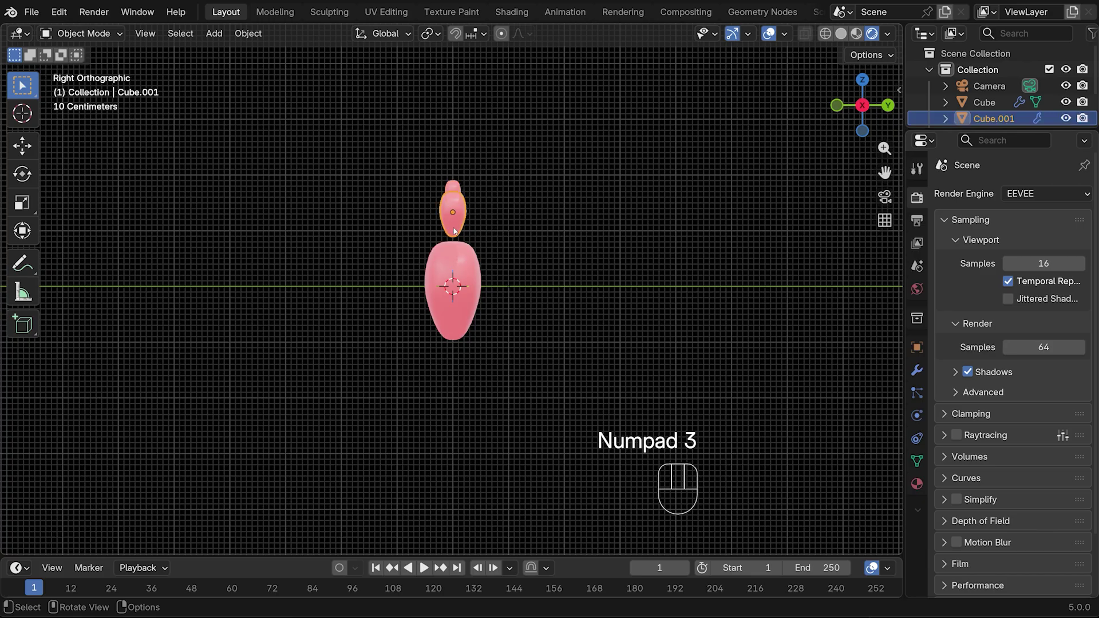
key(g)
key(y)
click(483, 251)
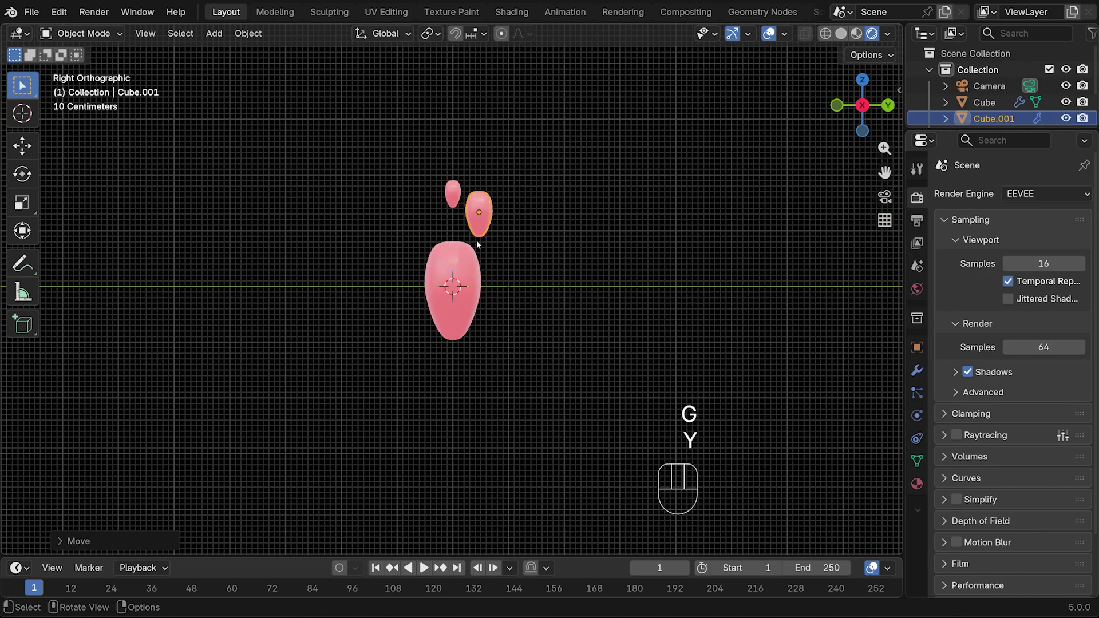
key(KP_0)
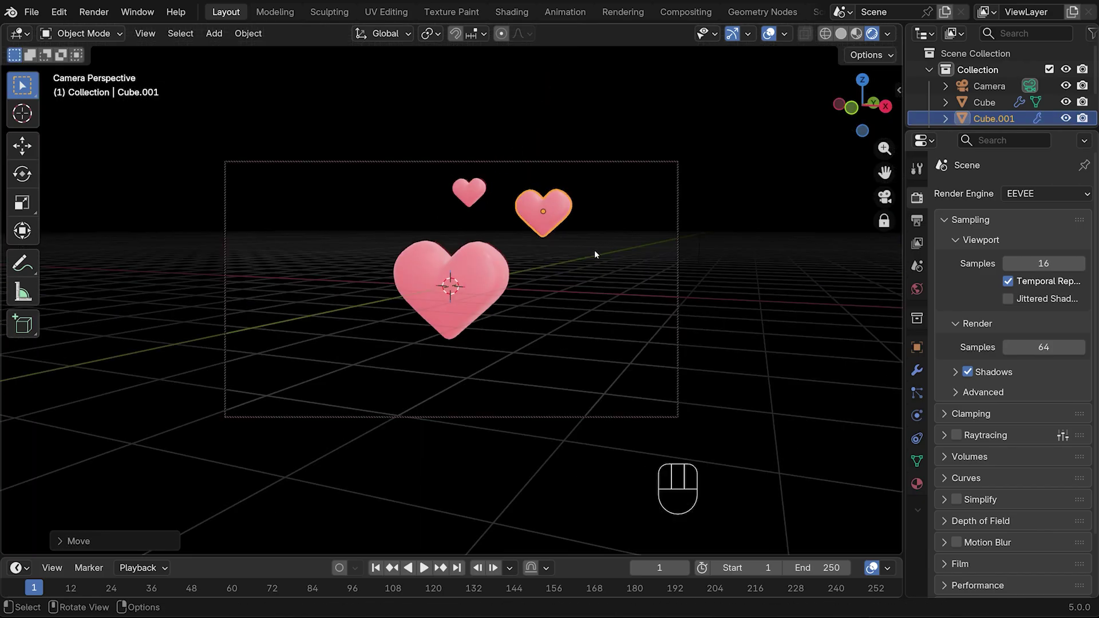
drag(884, 172, 867, 192)
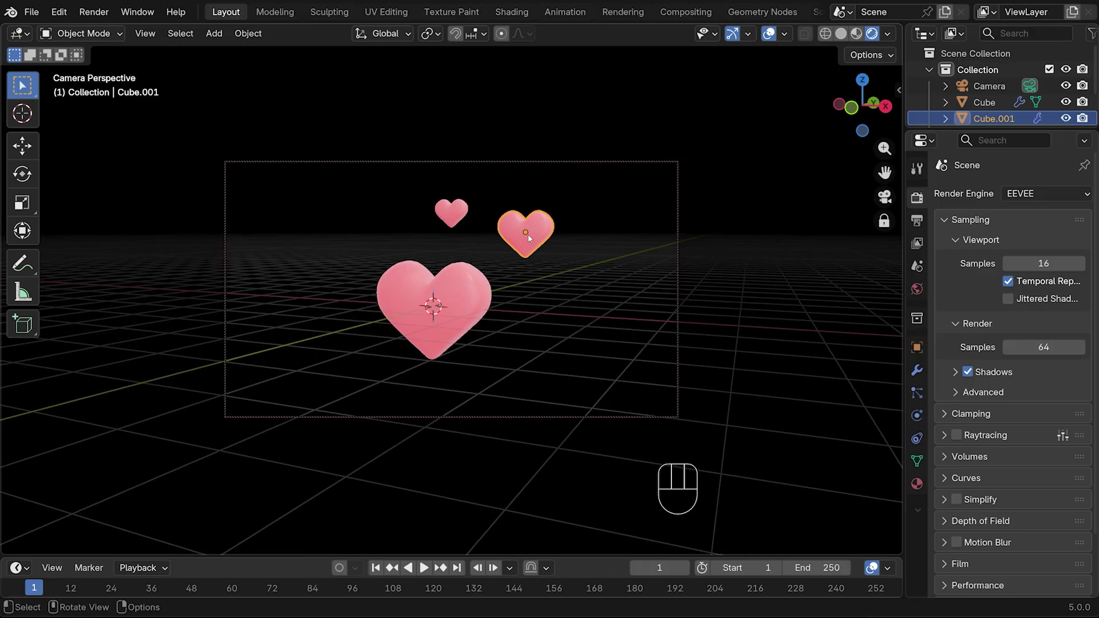
In front view, duplicate the upper-right heart below itself, beside the main heart, and scale the copy down slightly.
key(KP_1)
key(shift+d)
click(593, 295)
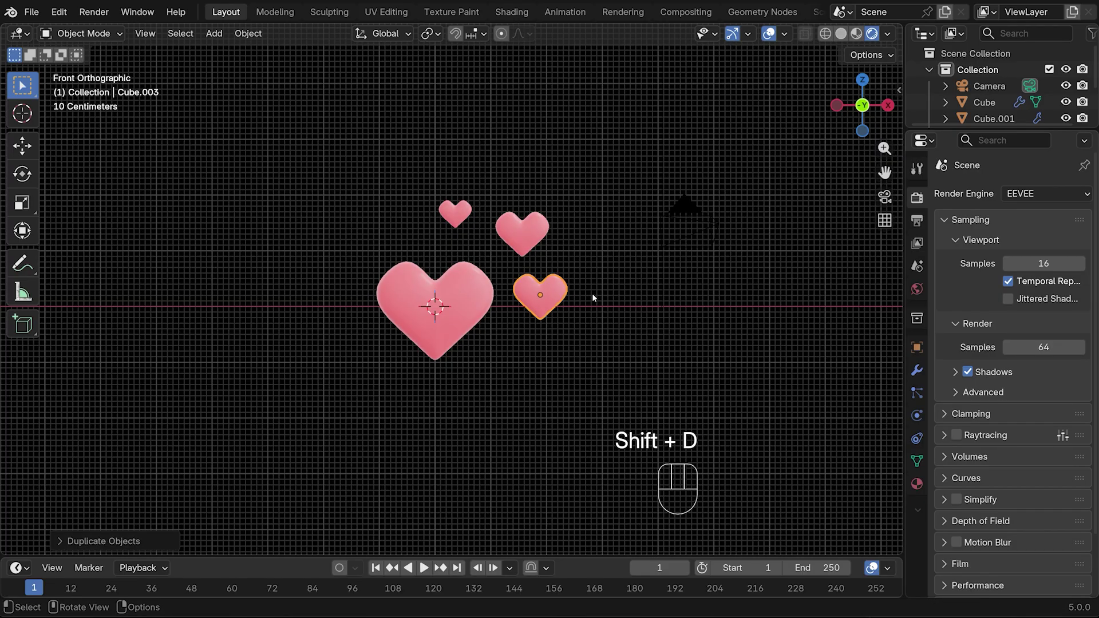
key(s)
click(590, 287)
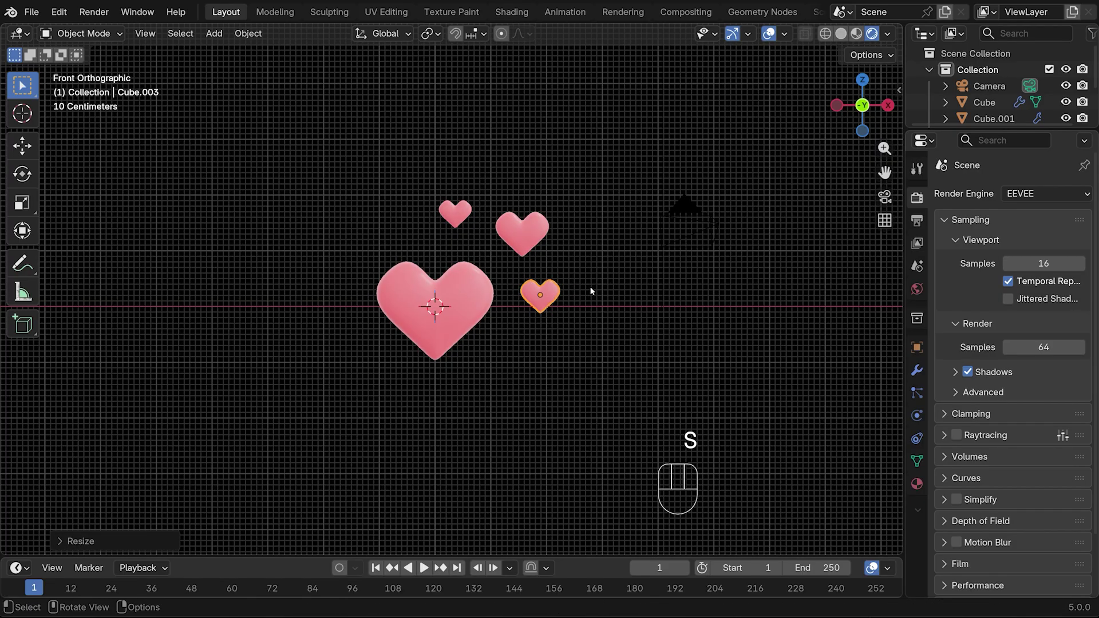
Duplicate the smallest heart to the upper left of the main heart and check the arrangement through the camera.
click(458, 221)
key(shift+d)
click(401, 242)
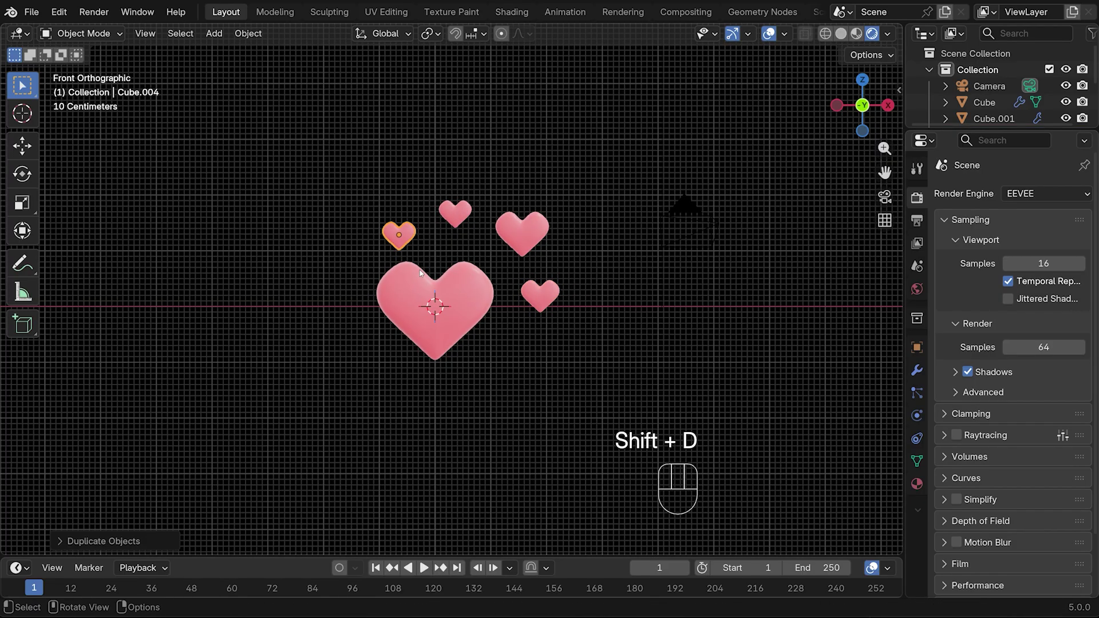
click(884, 196)
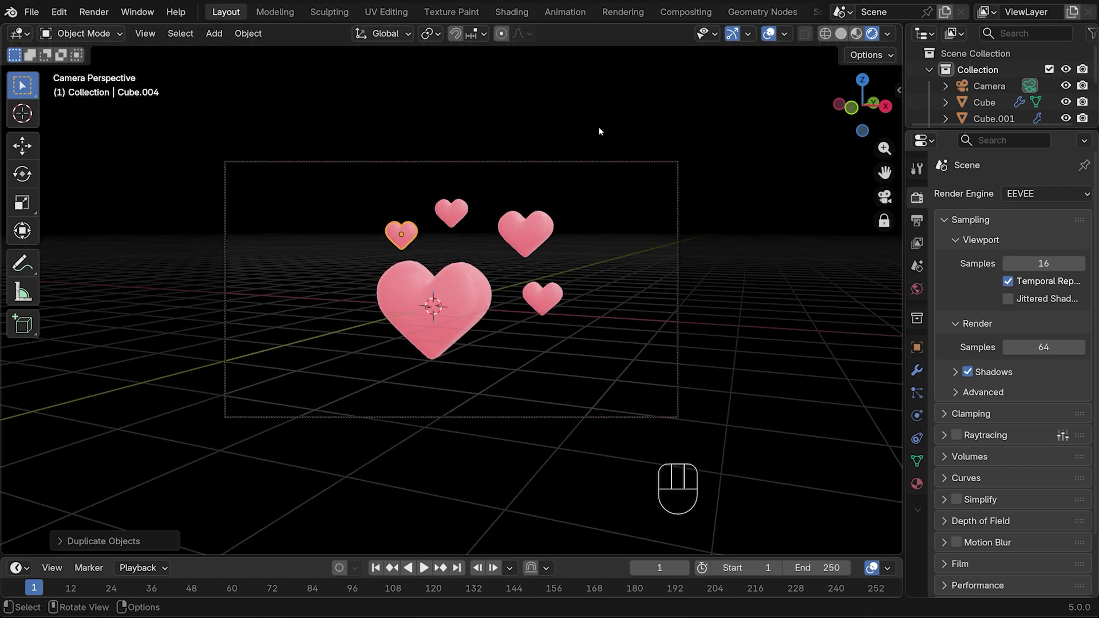
Set the render output folder to the articles\heart folder, keeping PNG as the image file format.
click(917, 220)
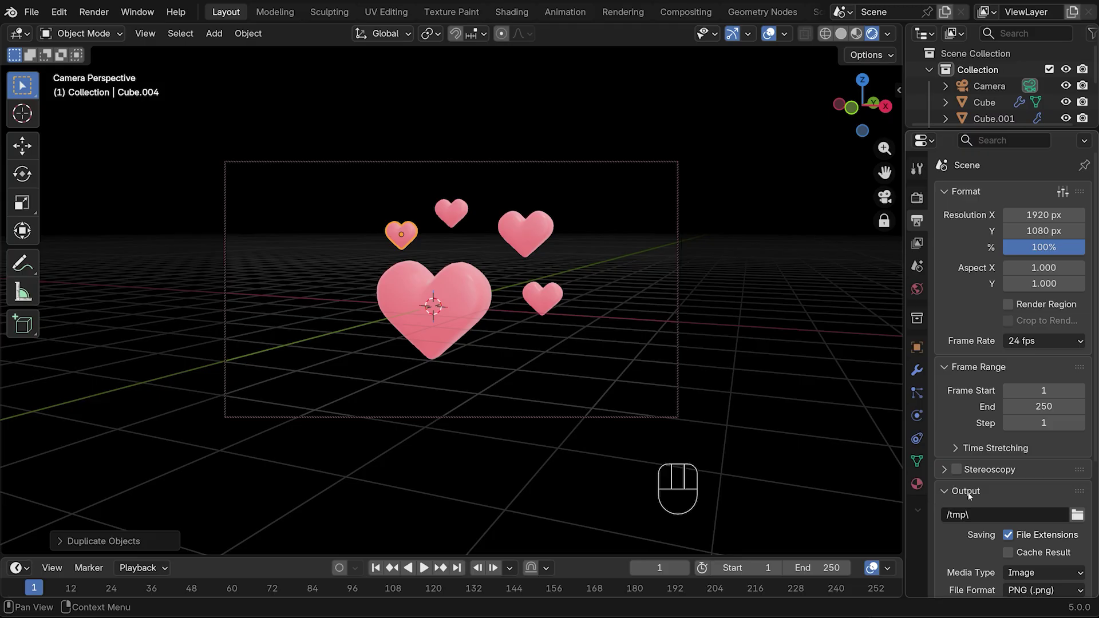
scroll(968, 495, down, 5)
click(1076, 388)
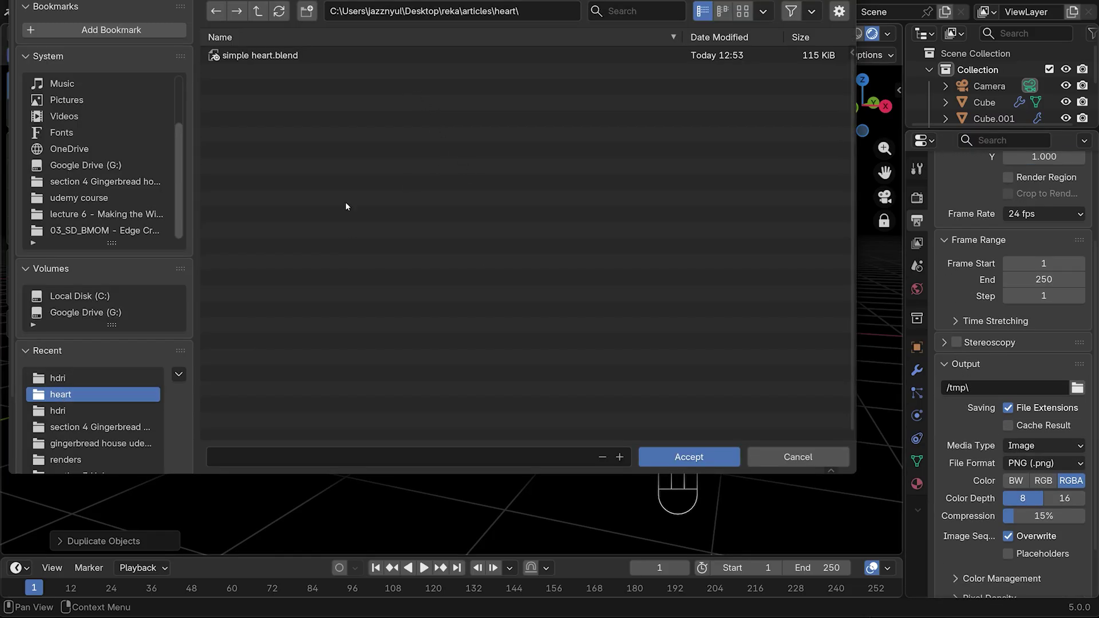
click(699, 456)
click(1055, 464)
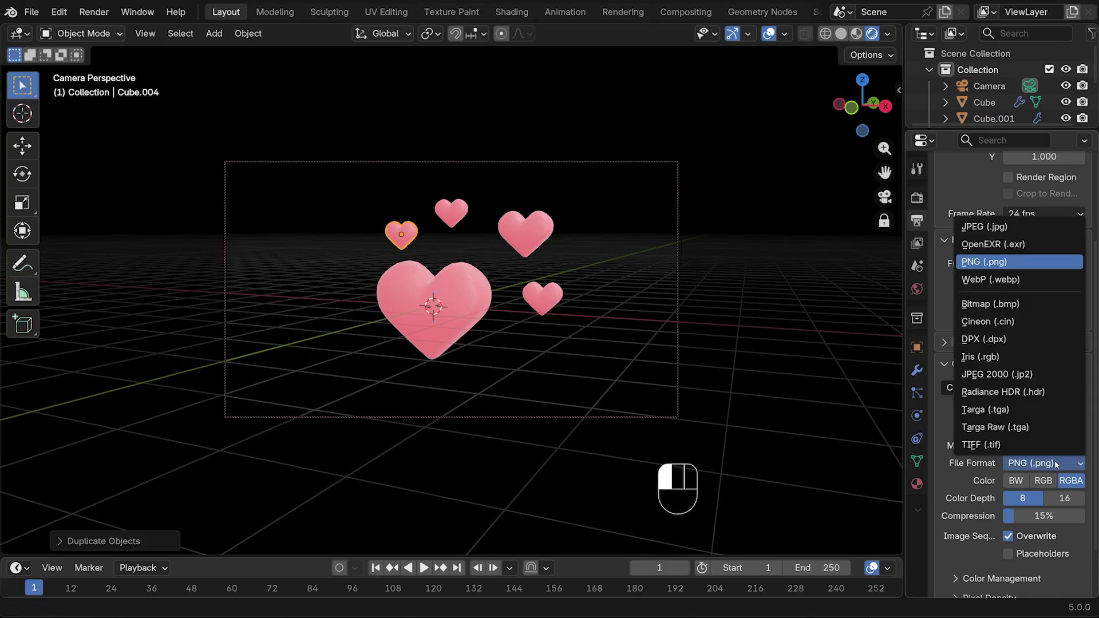
click(1056, 464)
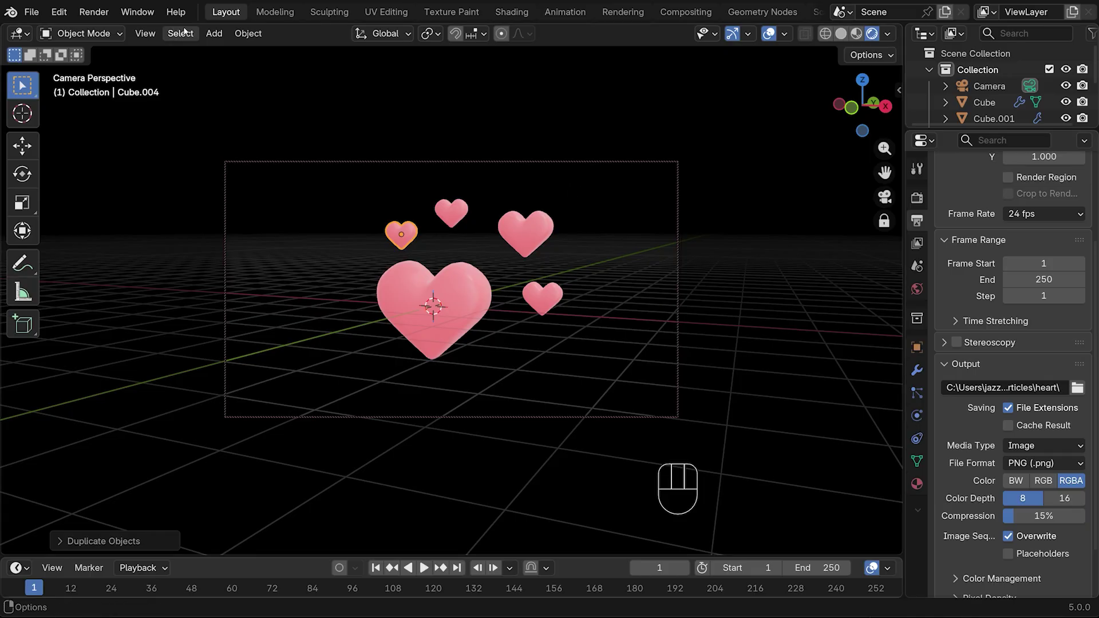
Render the image of the heart arrangement and put the render window away.
click(95, 12)
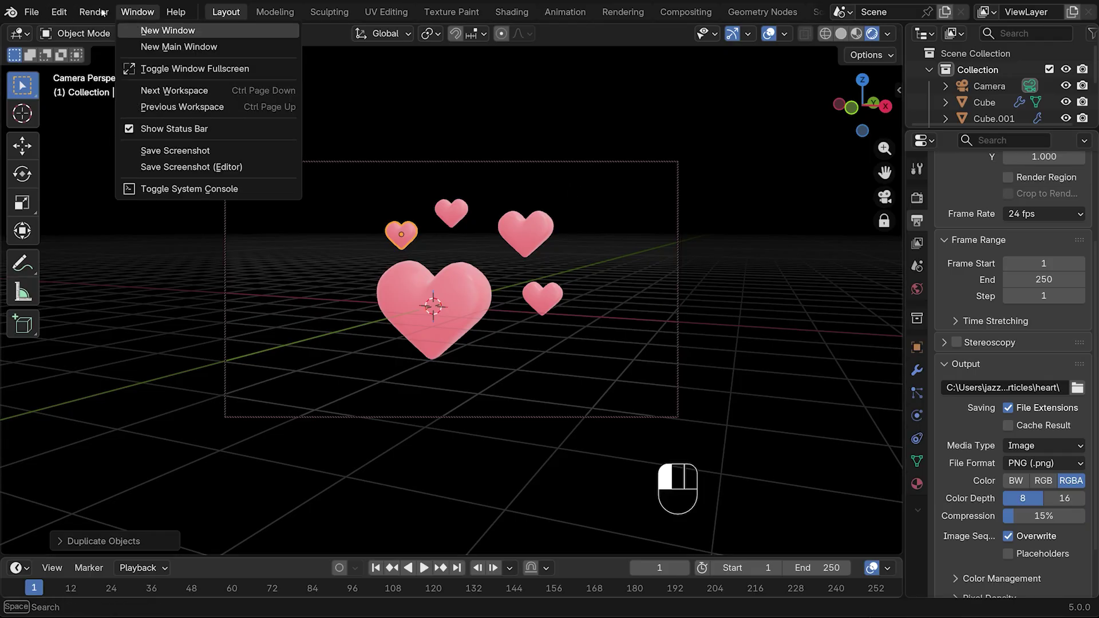
click(117, 30)
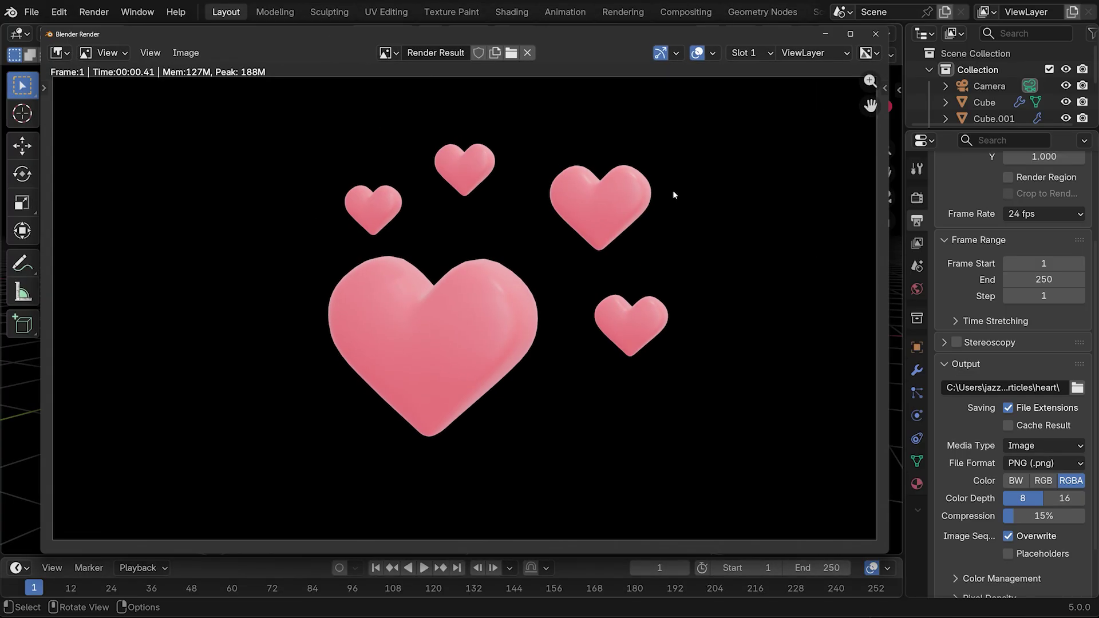
click(822, 35)
In the Compositing workspace, hide the node editor's sidebar and create a new compositor node tree.
click(695, 13)
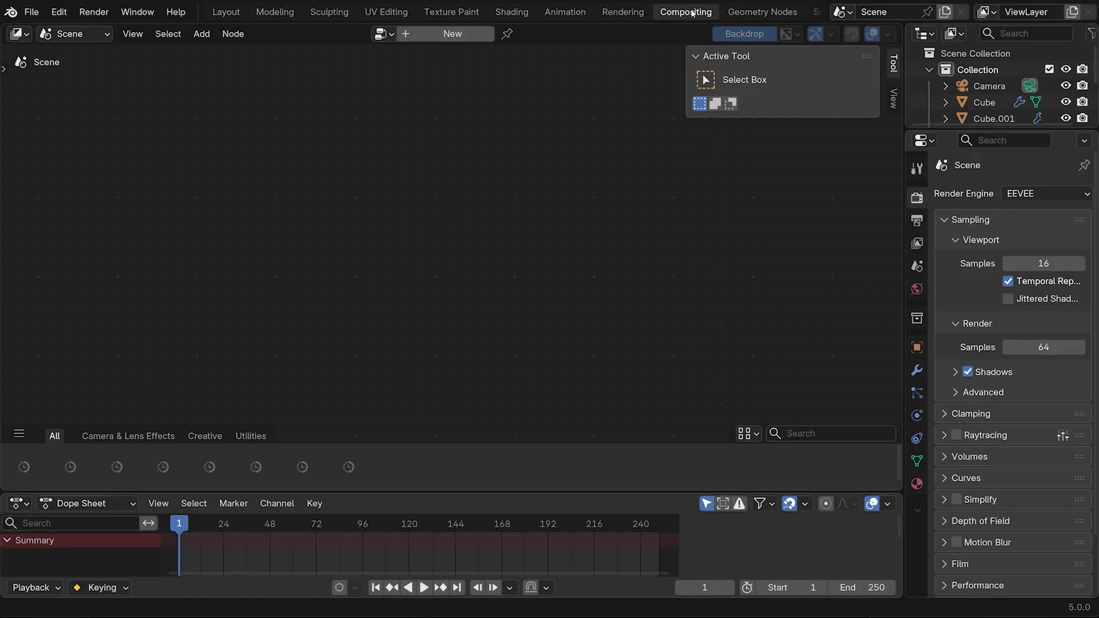
key(n)
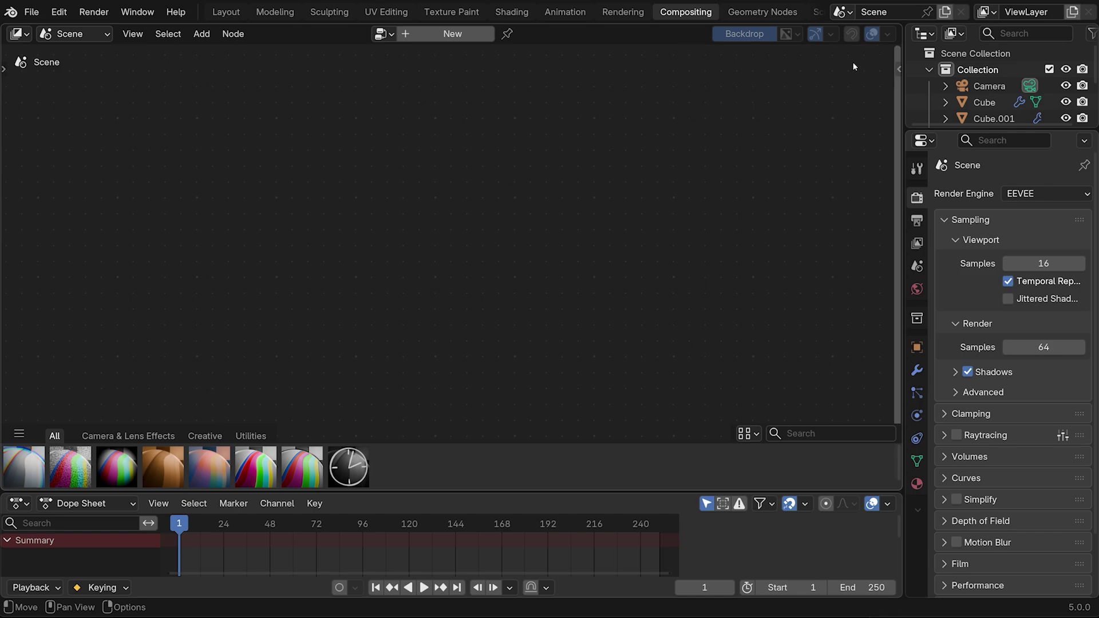
click(409, 38)
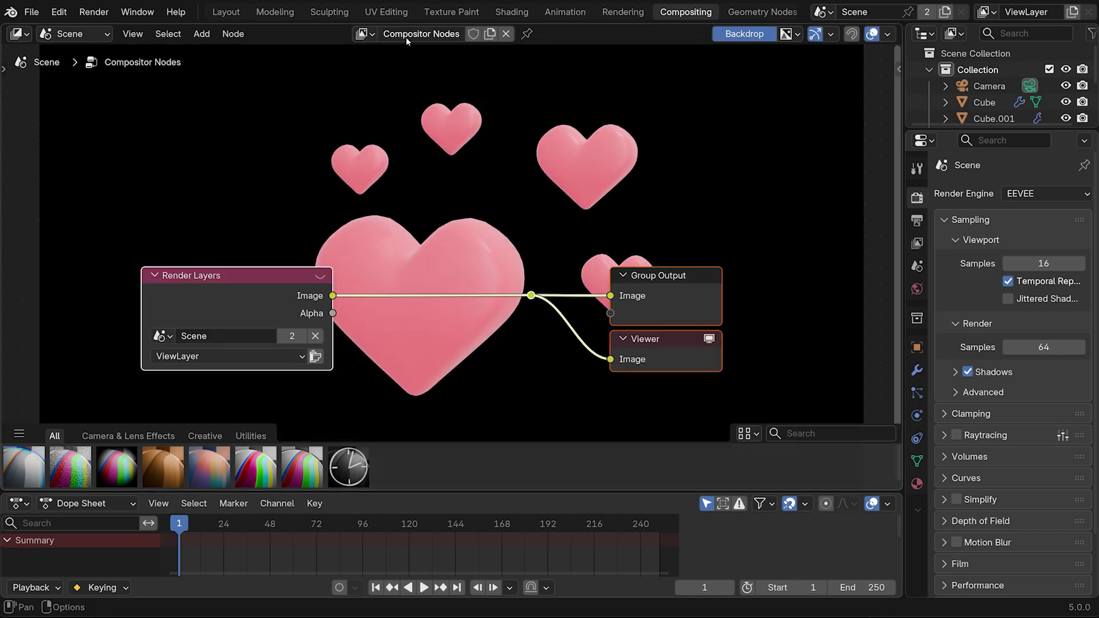
Split the compositor into two side-by-side editors and turn off the backdrop in the first one.
drag(898, 32, 433, 67)
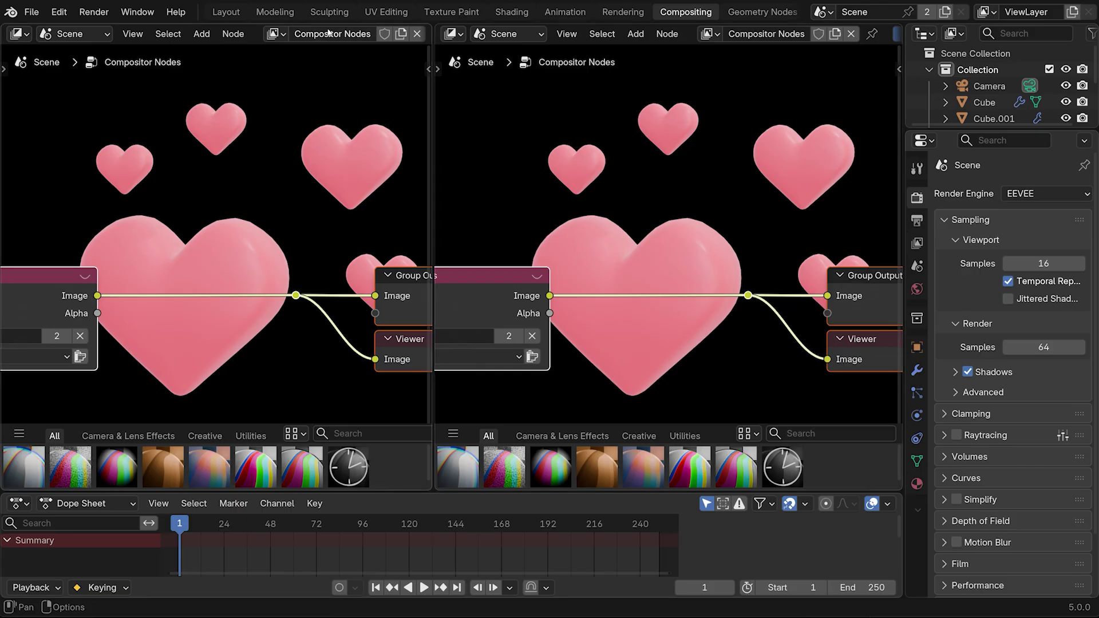
scroll(333, 37, down, 5)
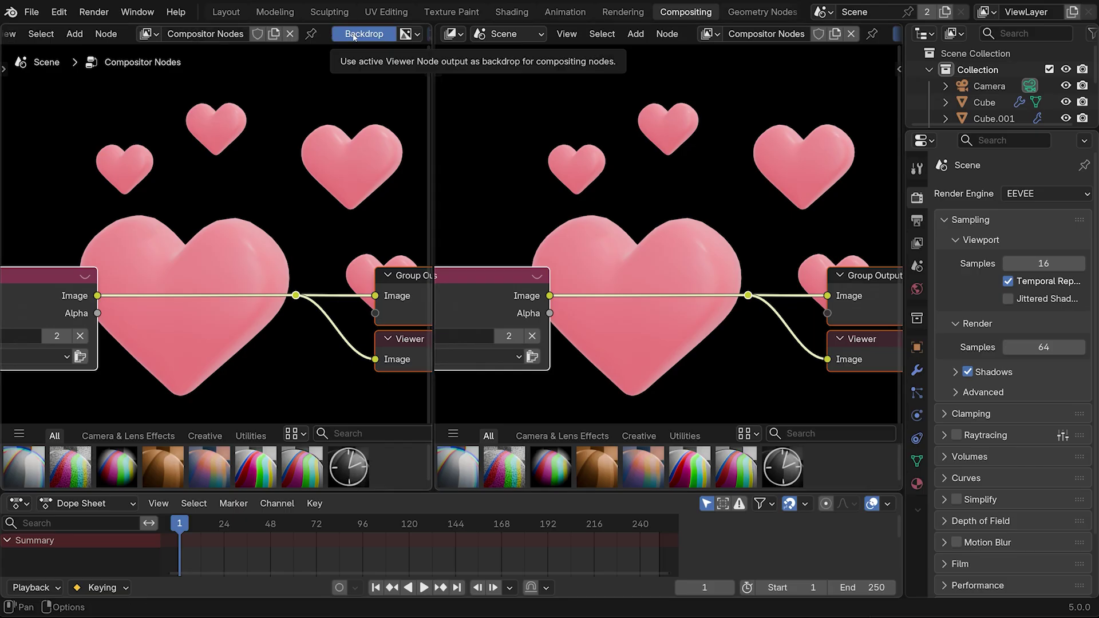
click(353, 35)
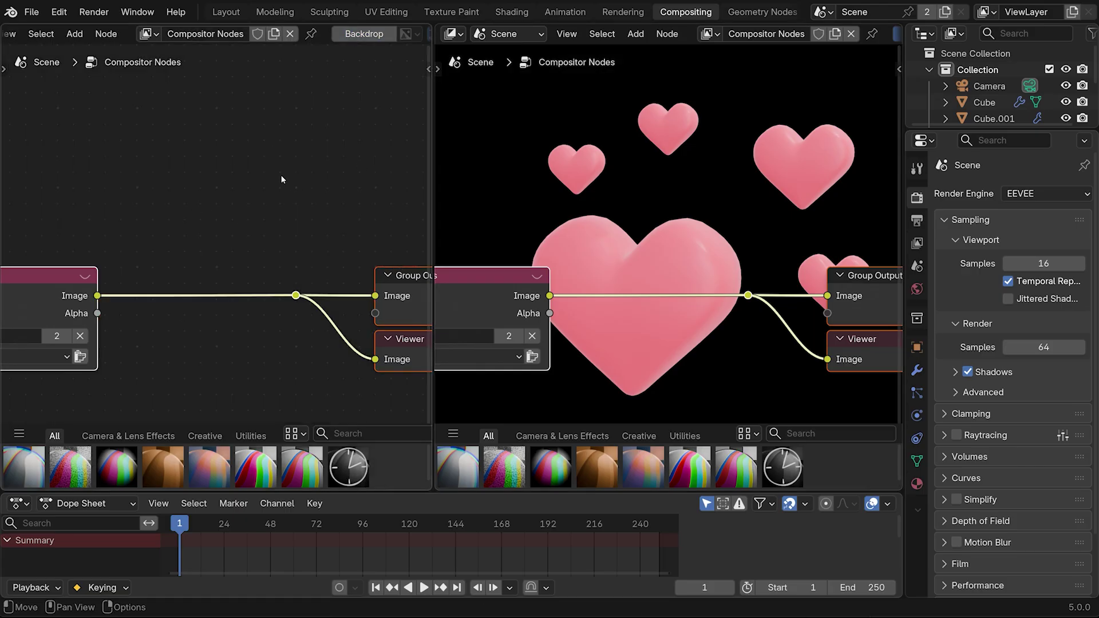
scroll(280, 174, down, 4)
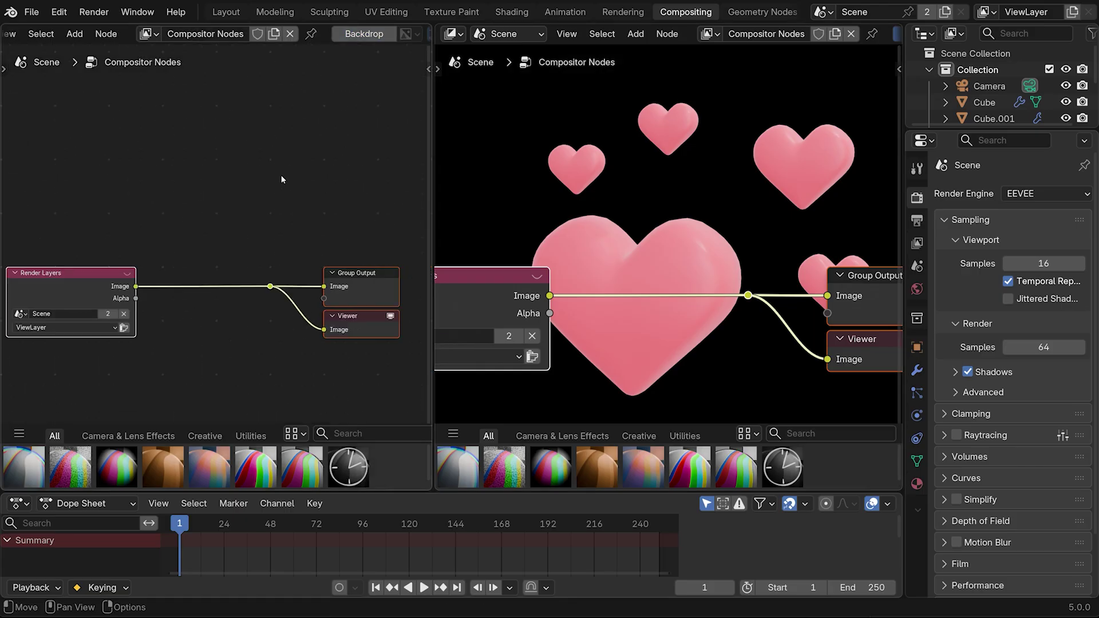
Change the second editor to an Image Editor showing the whole Render Result.
click(455, 34)
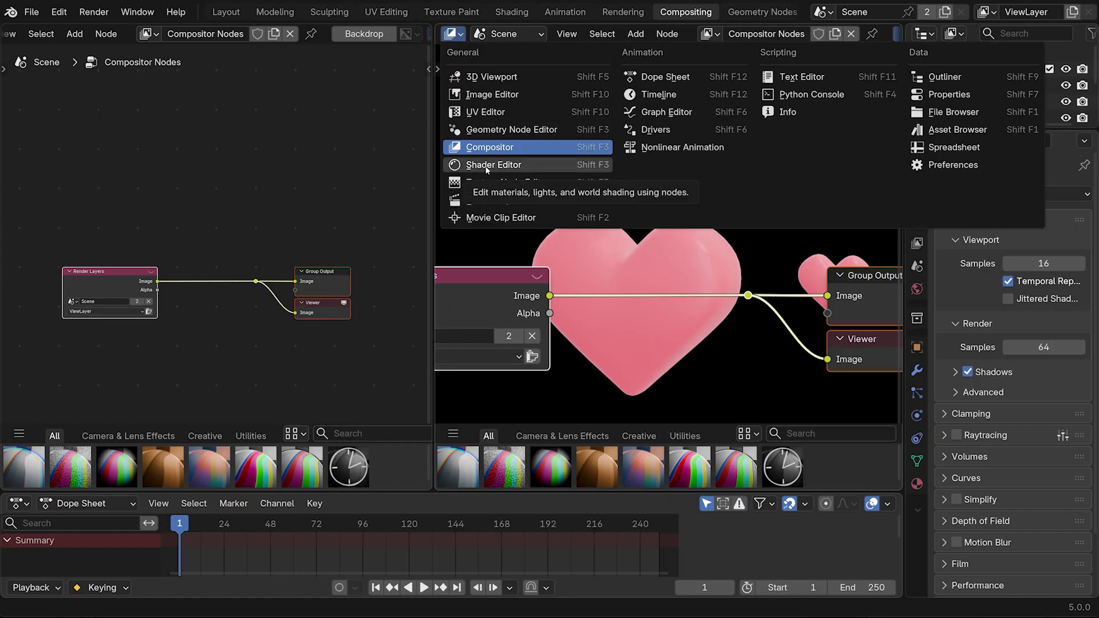
click(487, 93)
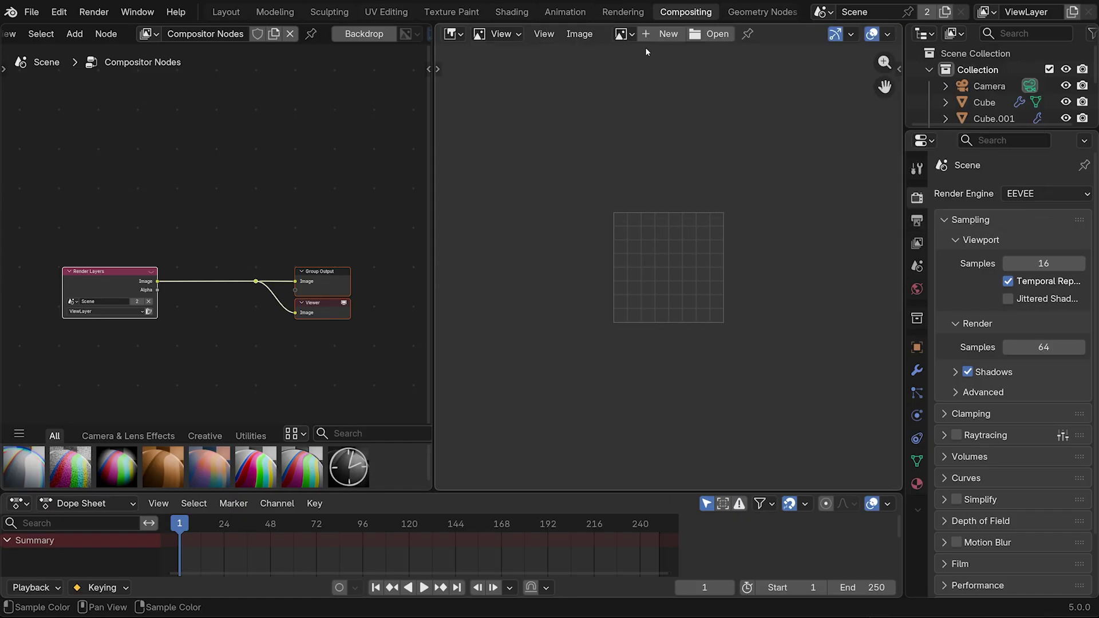
click(631, 37)
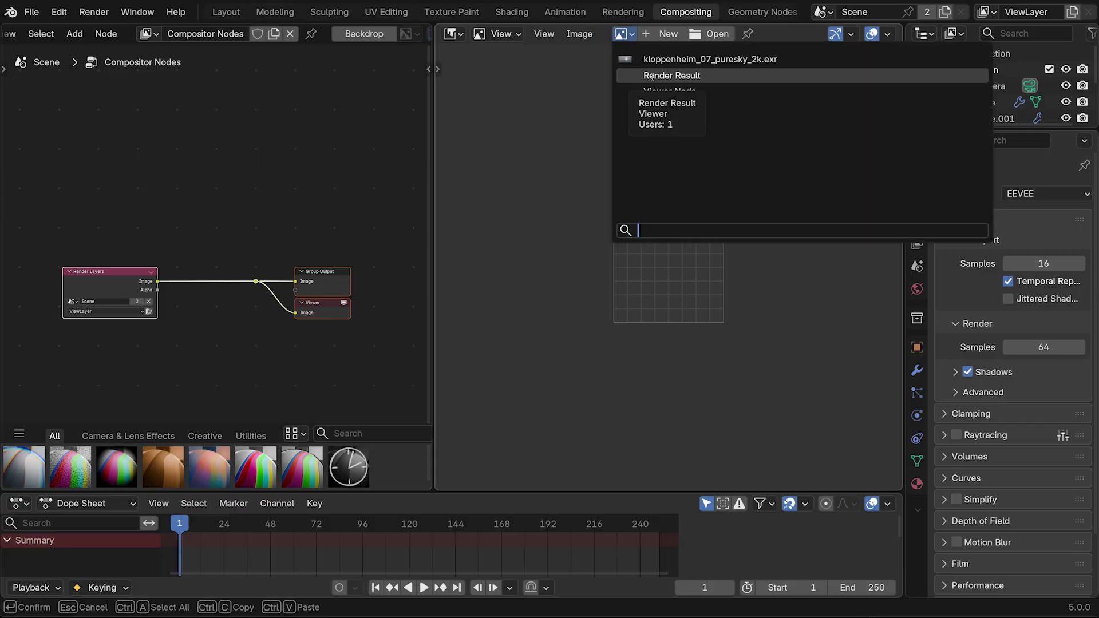
click(647, 74)
scroll(719, 183, down, 4)
scroll(719, 183, up, 1)
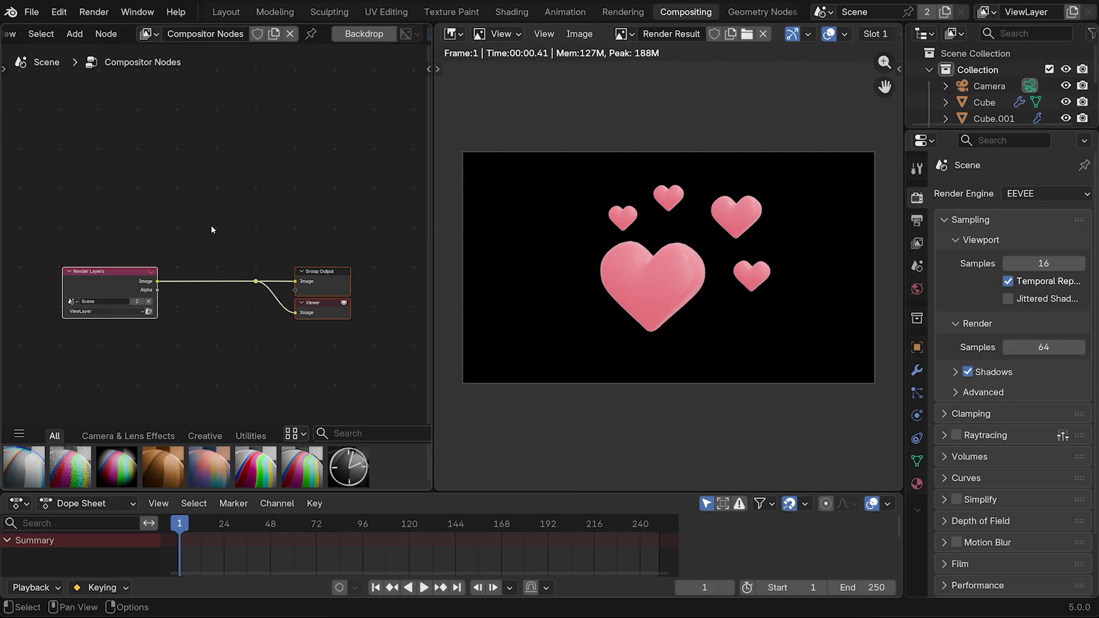
Add a Glare node on the link between the Render Layers node and the outputs.
key(shift+a)
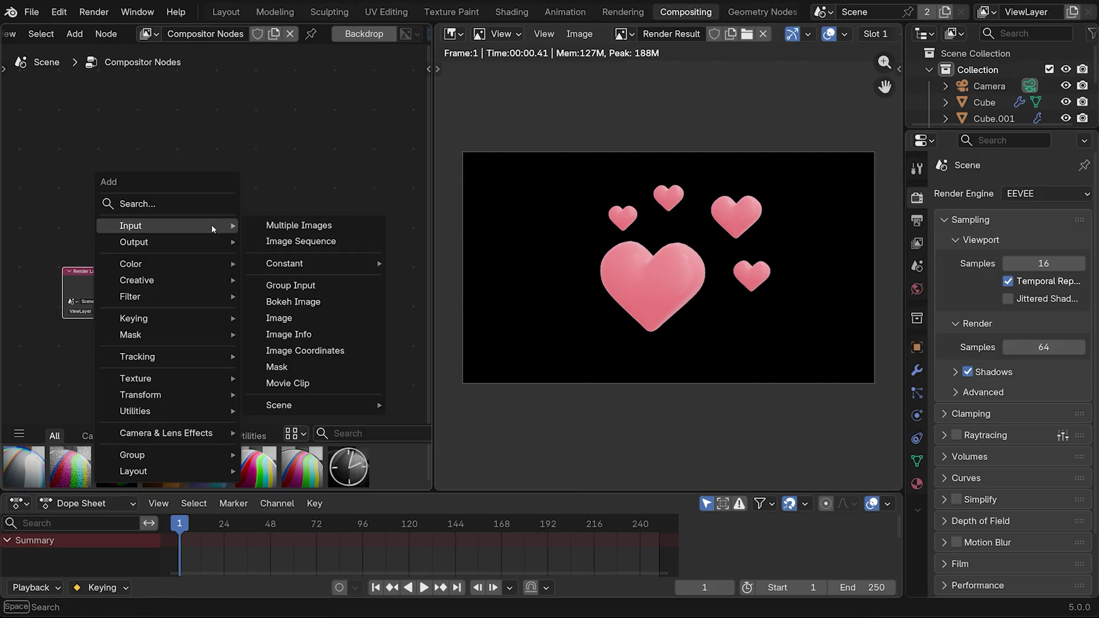
mouse_move(186, 298)
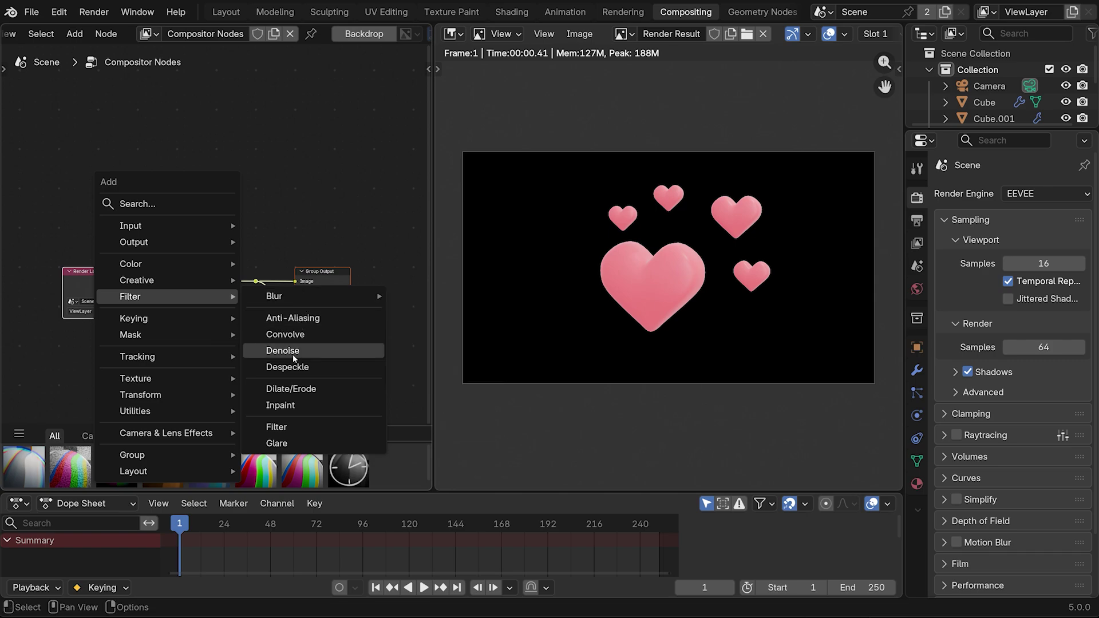
click(288, 445)
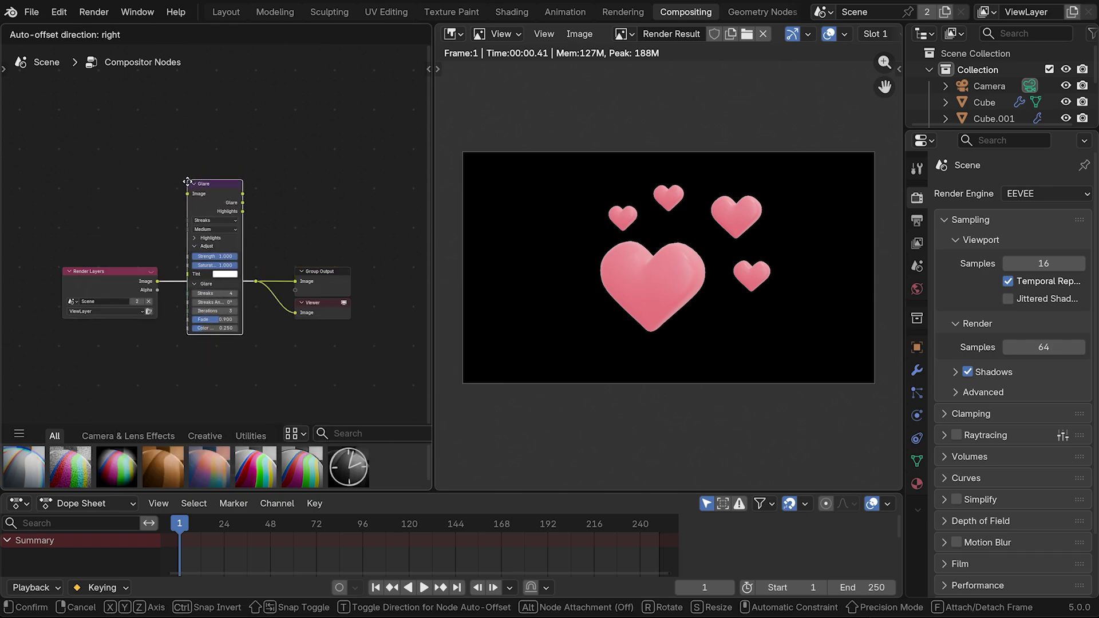
click(211, 206)
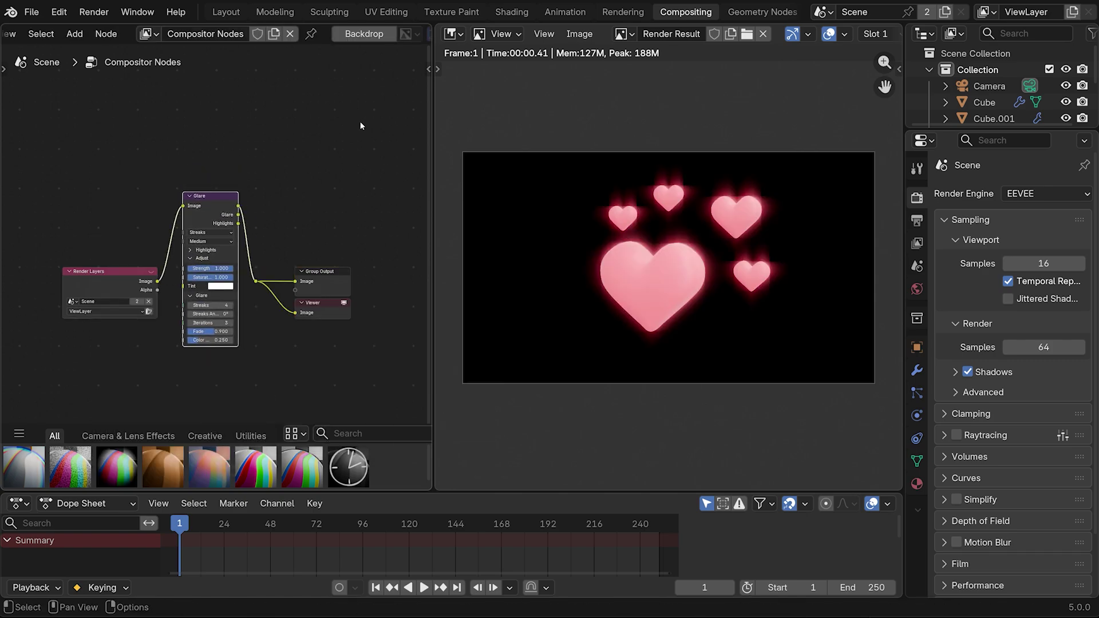
Set the Glare node to Bloom with a pinkish-red tint and High quality.
click(202, 233)
click(218, 251)
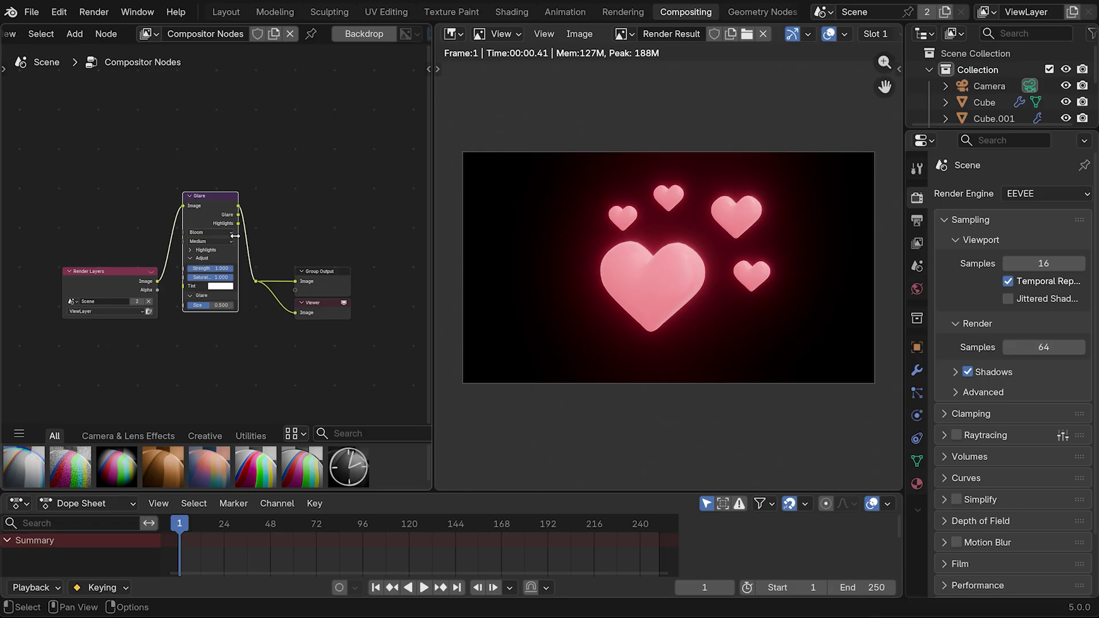
click(221, 286)
mouse_move(245, 192)
mouse_down()
mouse_move(259, 192)
mouse_move(243, 150)
mouse_move(264, 186)
mouse_move(247, 202)
mouse_up()
click(210, 241)
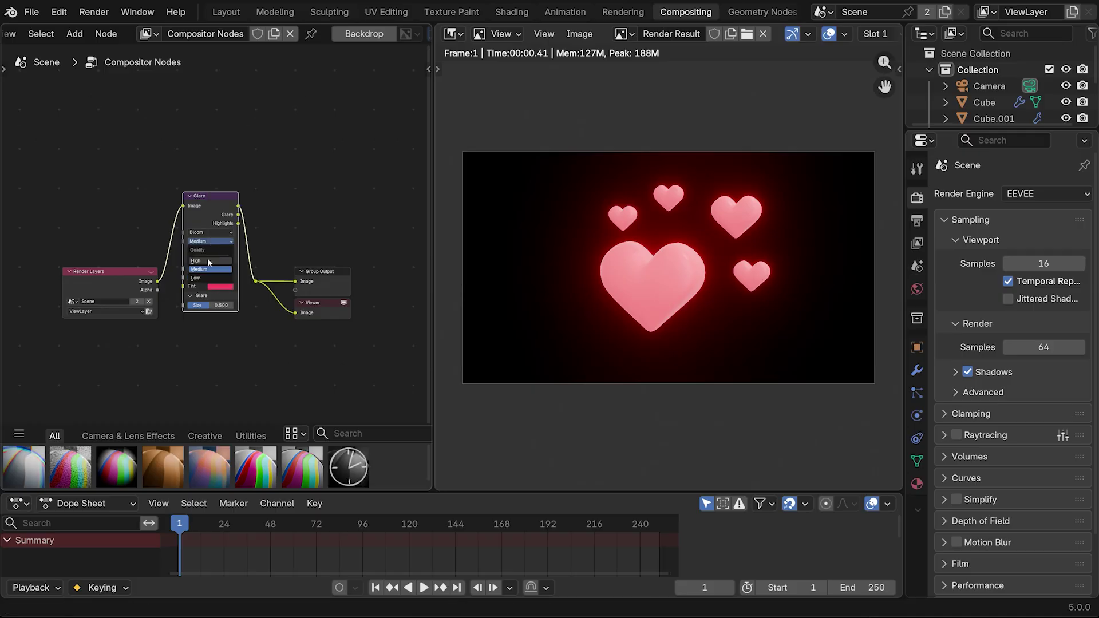
click(210, 262)
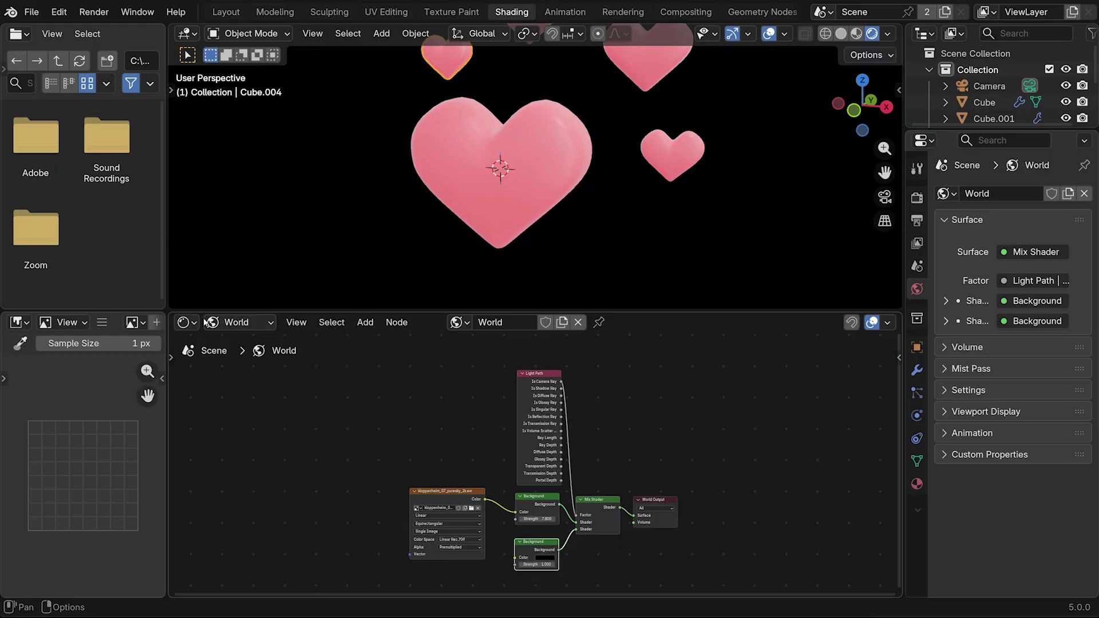
In the Shading workspace, show the hearts' object material and raise its emission strength.
click(205, 322)
click(240, 363)
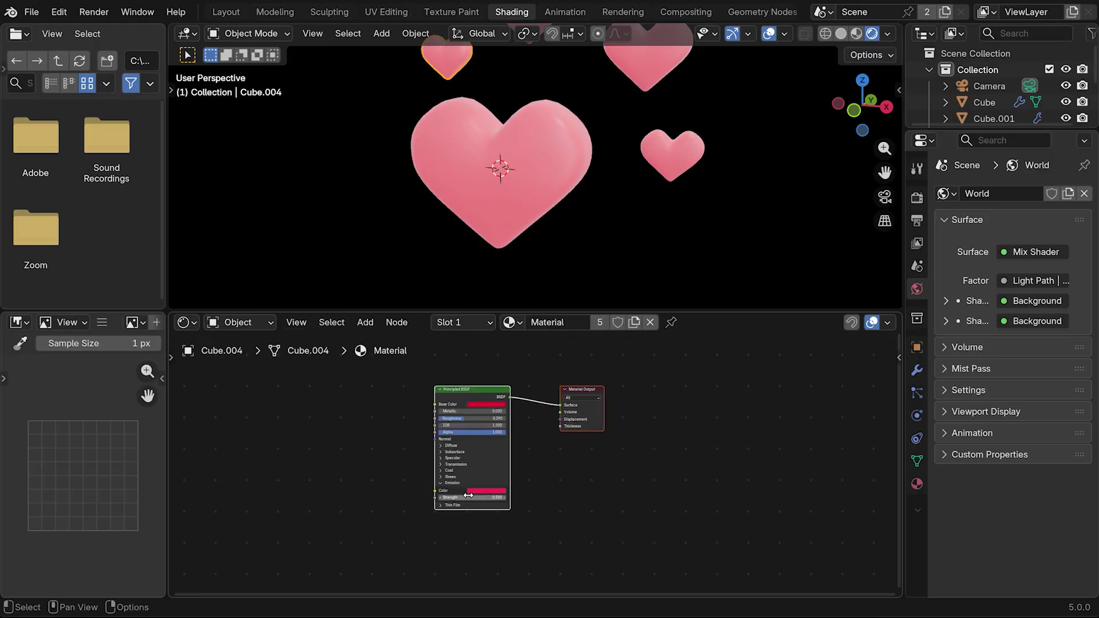
mouse_move(468, 495)
mouse_down()
mouse_move(498, 495)
mouse_move(467, 493)
mouse_up()
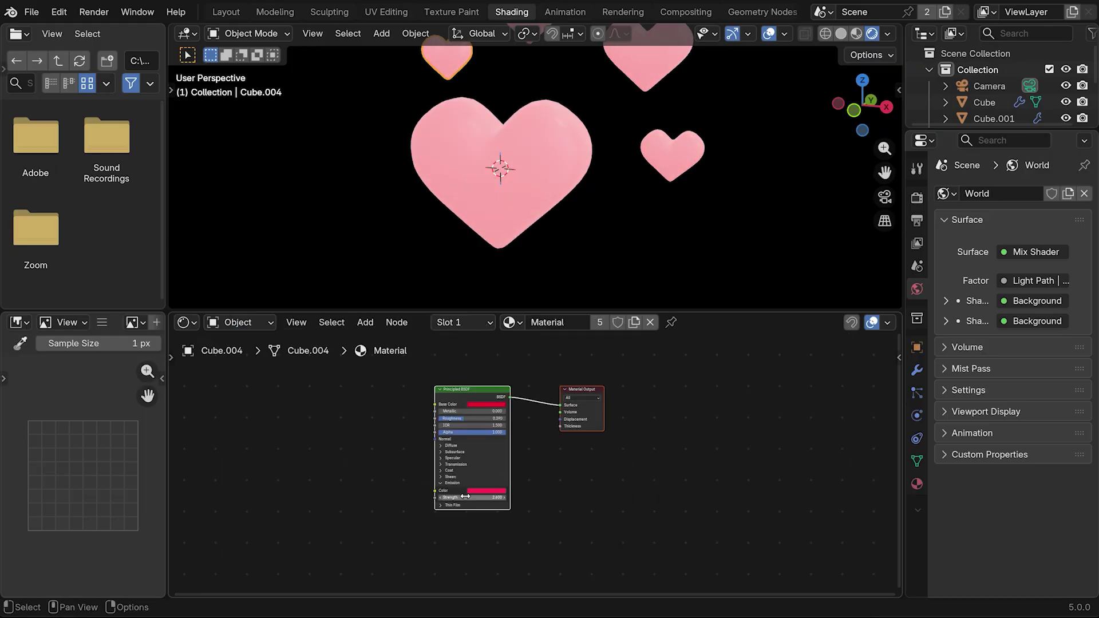
Render the image again with the stronger emission and close the render window.
click(92, 12)
click(94, 12)
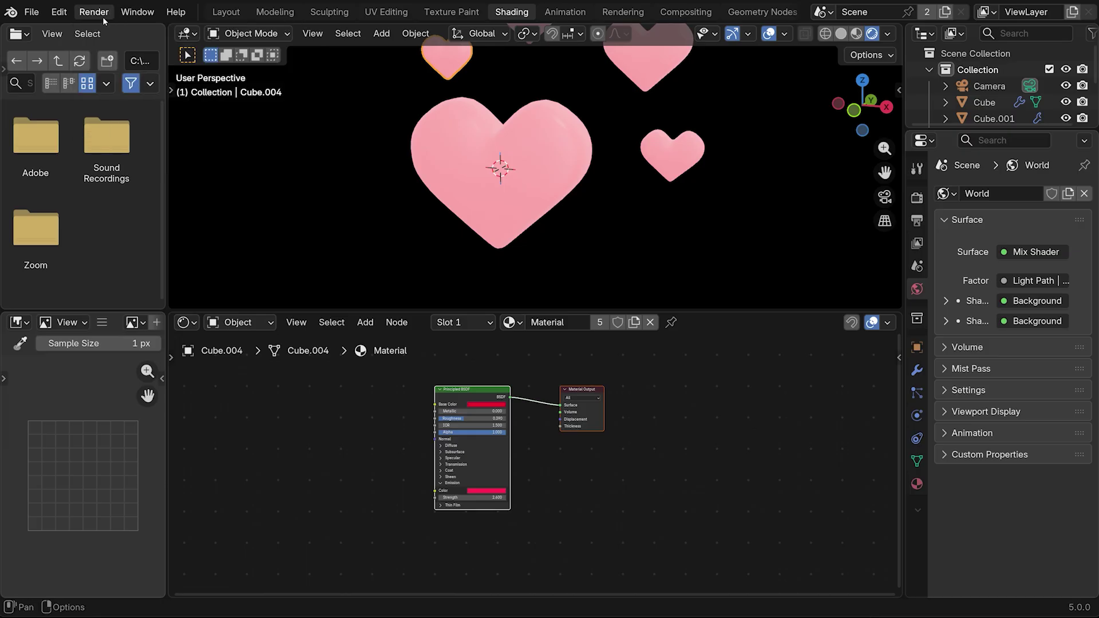
click(97, 13)
click(127, 30)
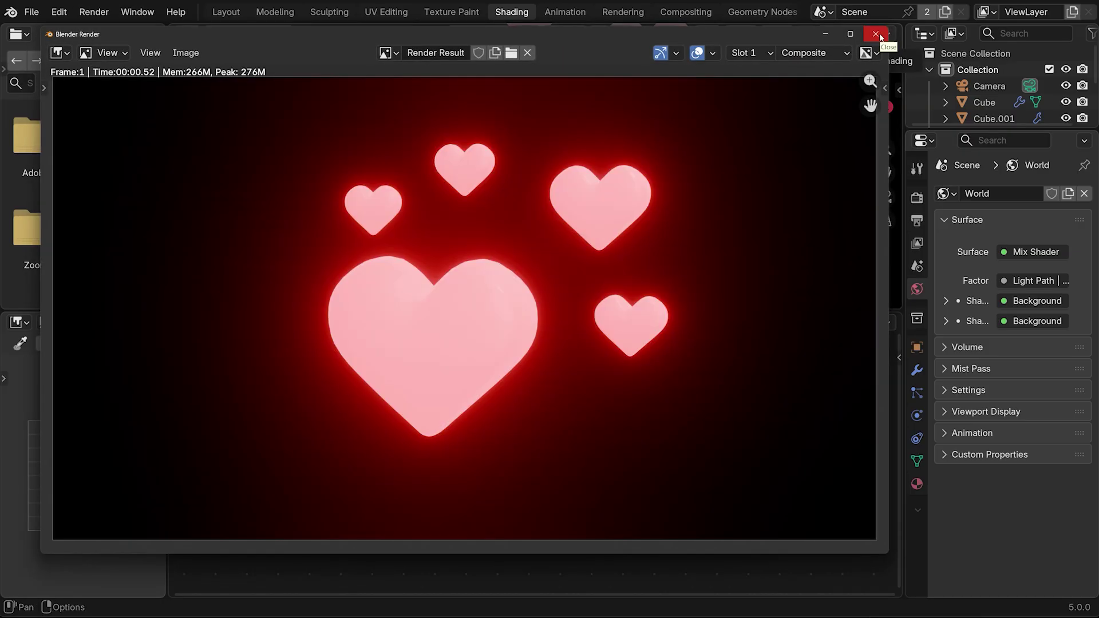
click(880, 35)
Back in the Compositing workspace, lower the Glare node's strength to 0.716 and its size to 0.595.
click(685, 12)
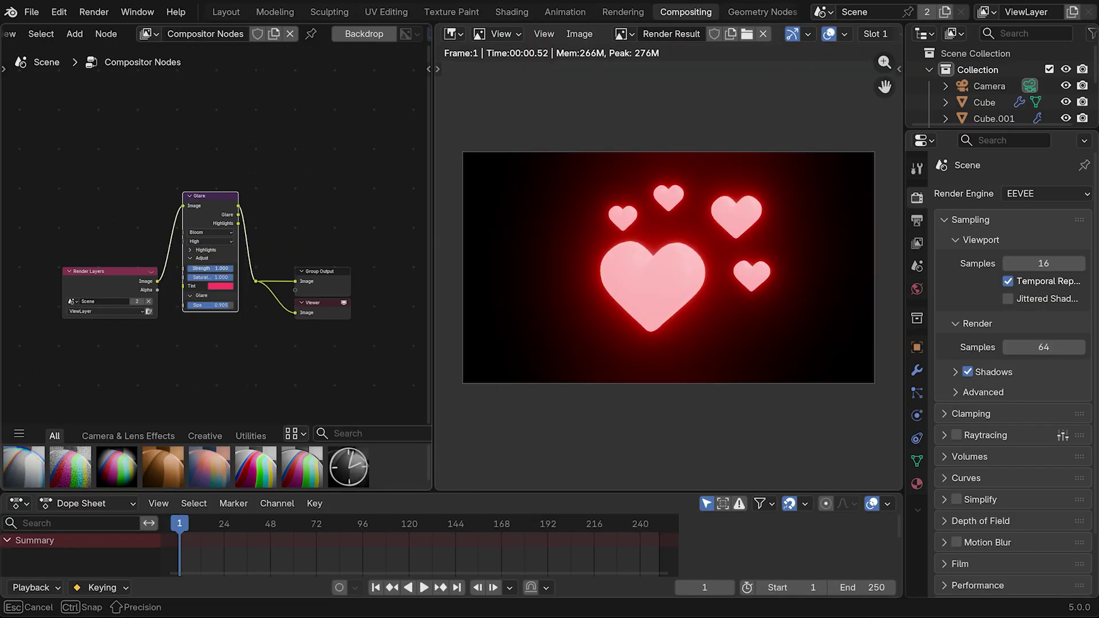
click(226, 268)
key(Escape)
drag(226, 269, 213, 269)
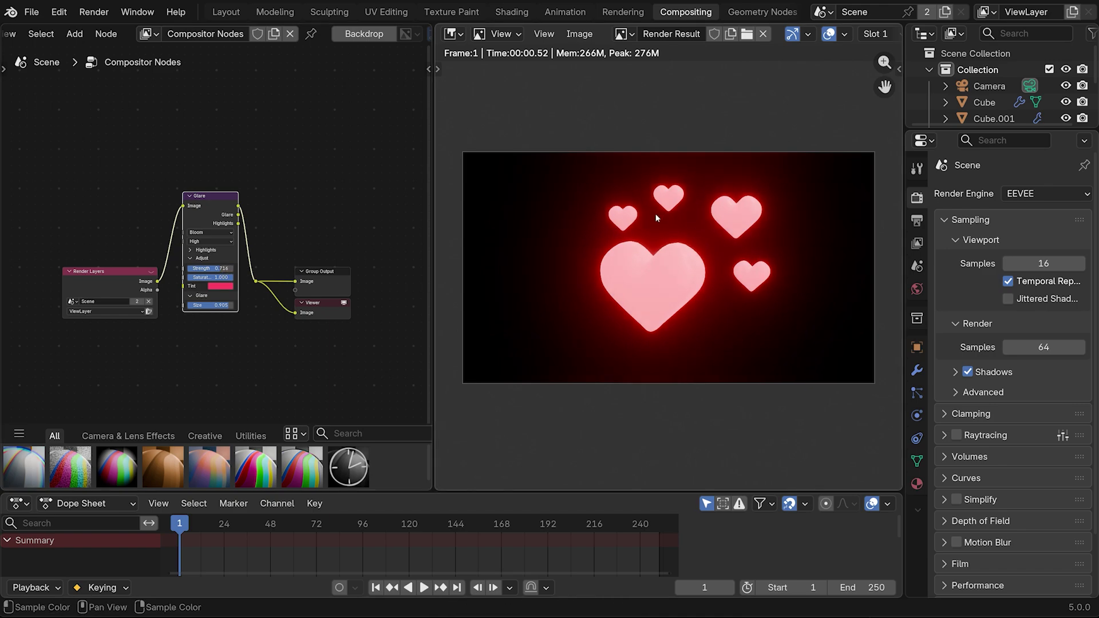
drag(226, 305, 216, 308)
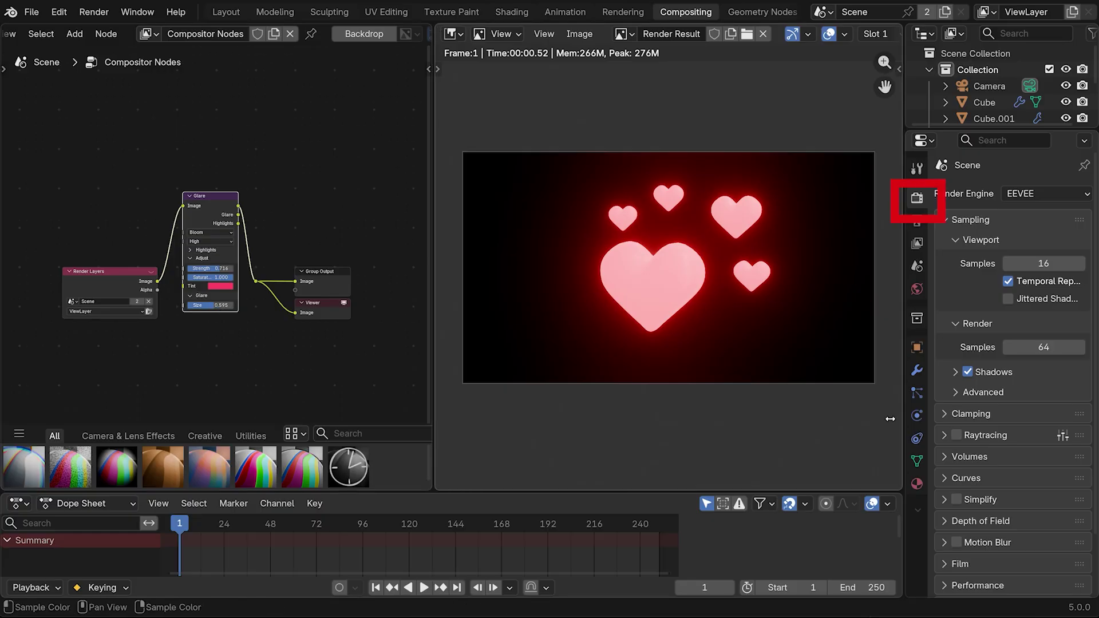
In the render color management, set the view transform to Filmic and the look to Very High Contrast.
scroll(983, 294, down, 3)
click(945, 587)
scroll(944, 590, down, 8)
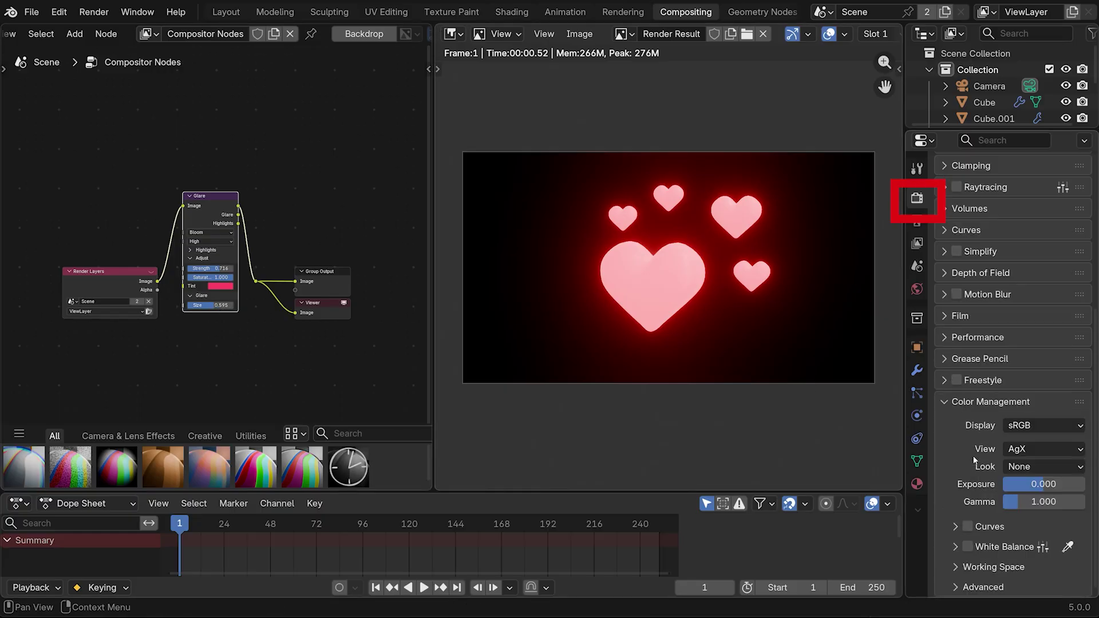
click(1047, 450)
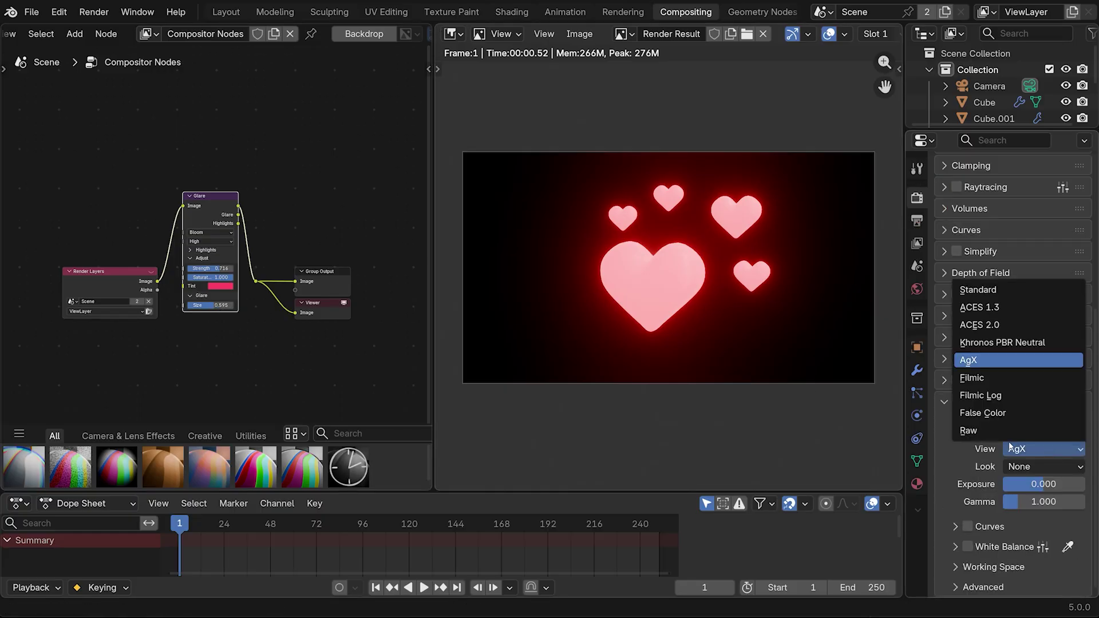
click(996, 383)
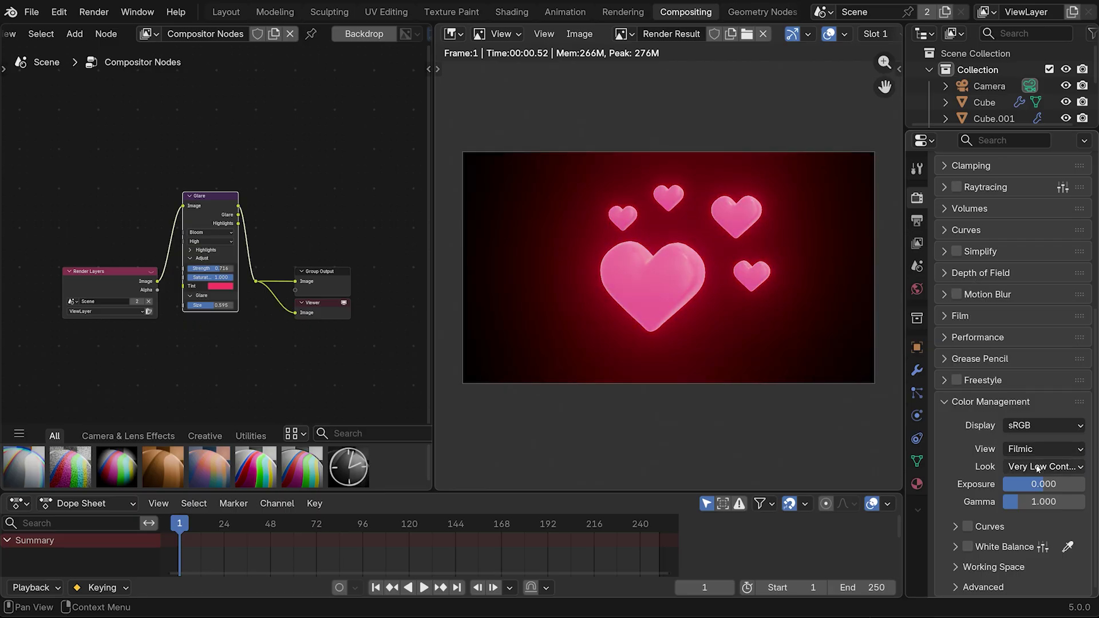
click(1053, 466)
click(999, 341)
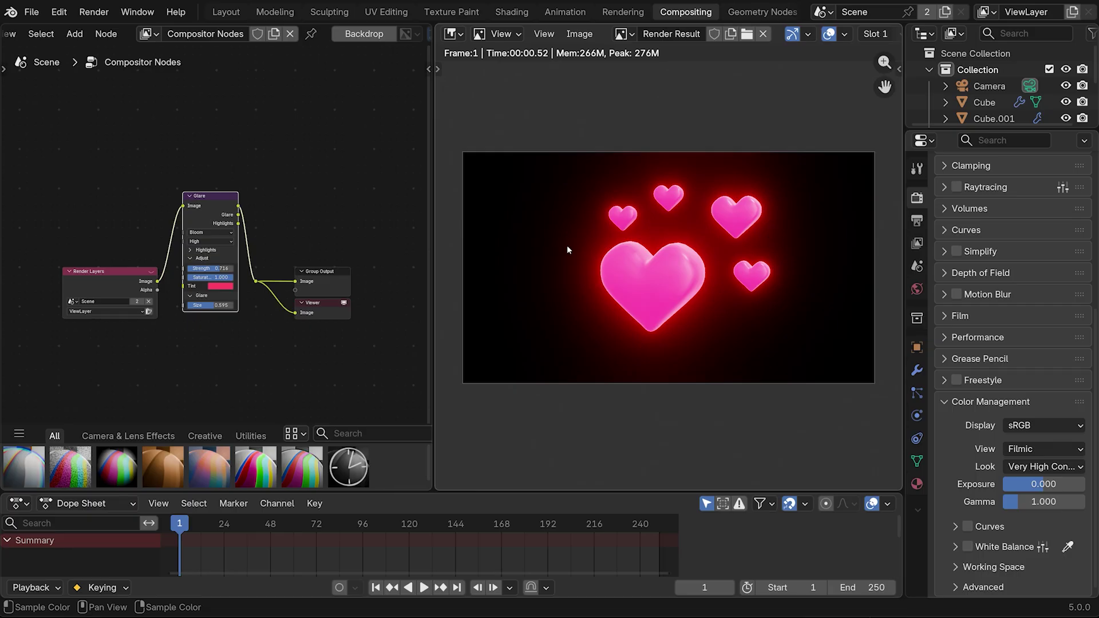
Save the render result as the PNG image Heart.png in the heart folder.
click(575, 33)
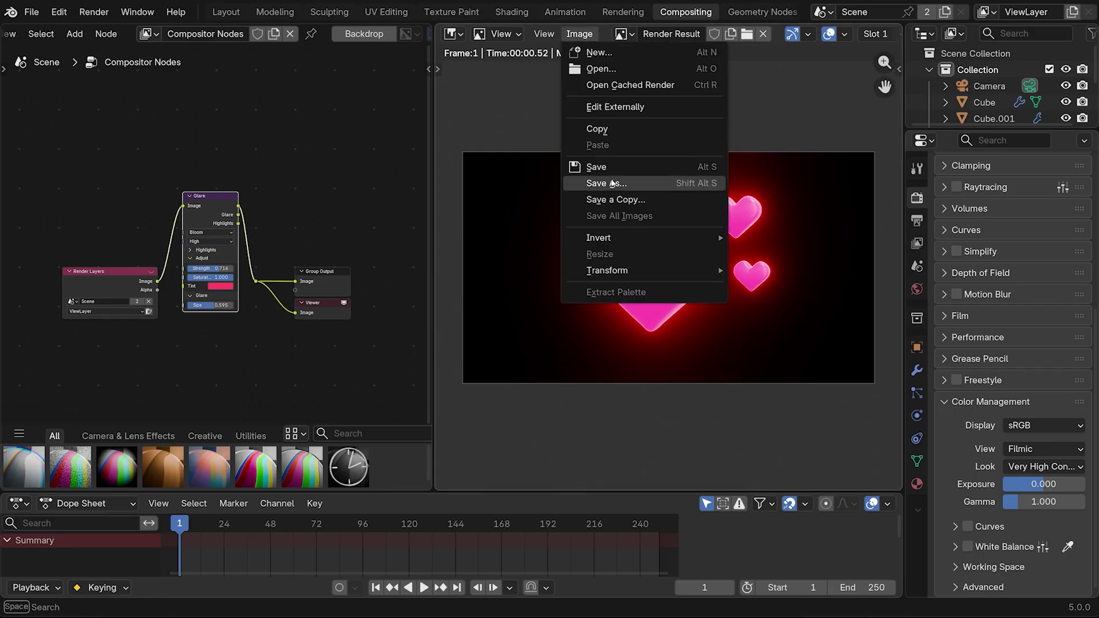
click(606, 183)
text(Heart)
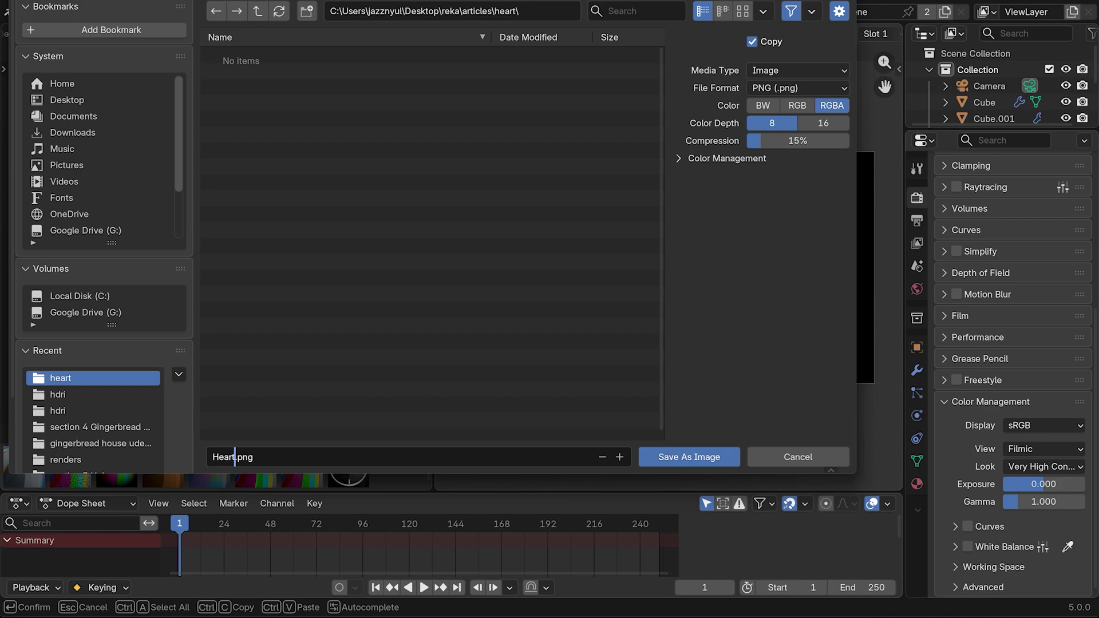
click(700, 463)
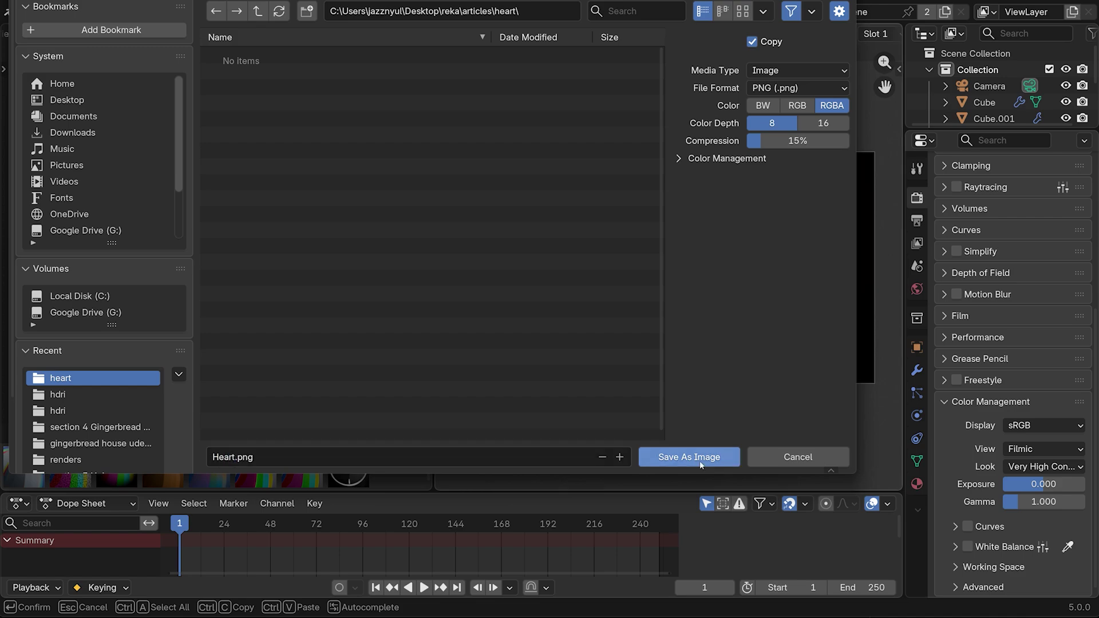
click(701, 464)
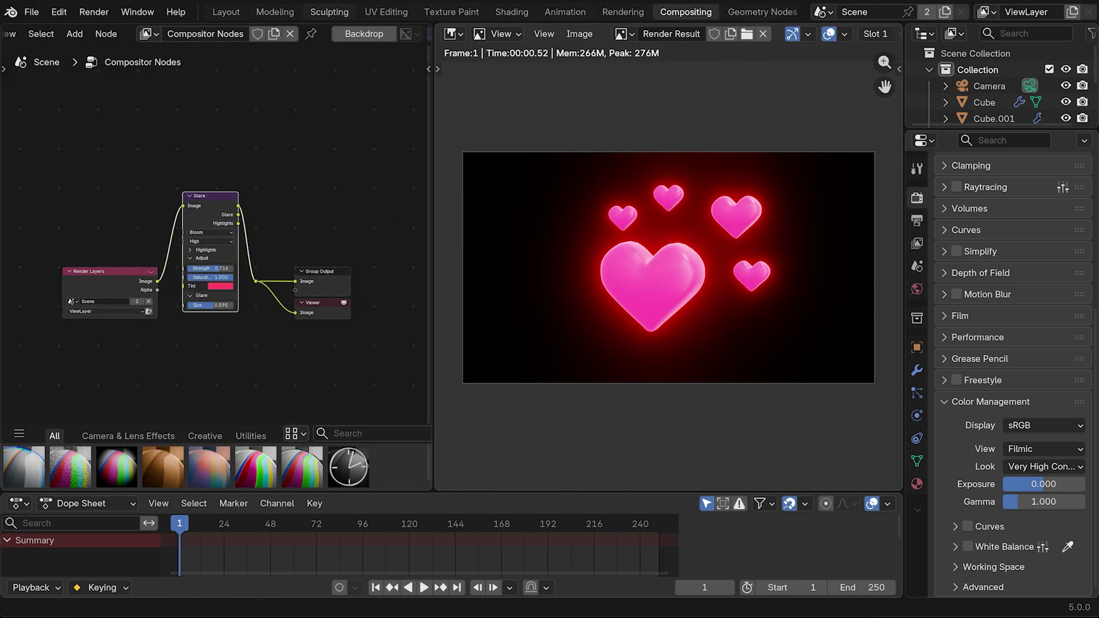